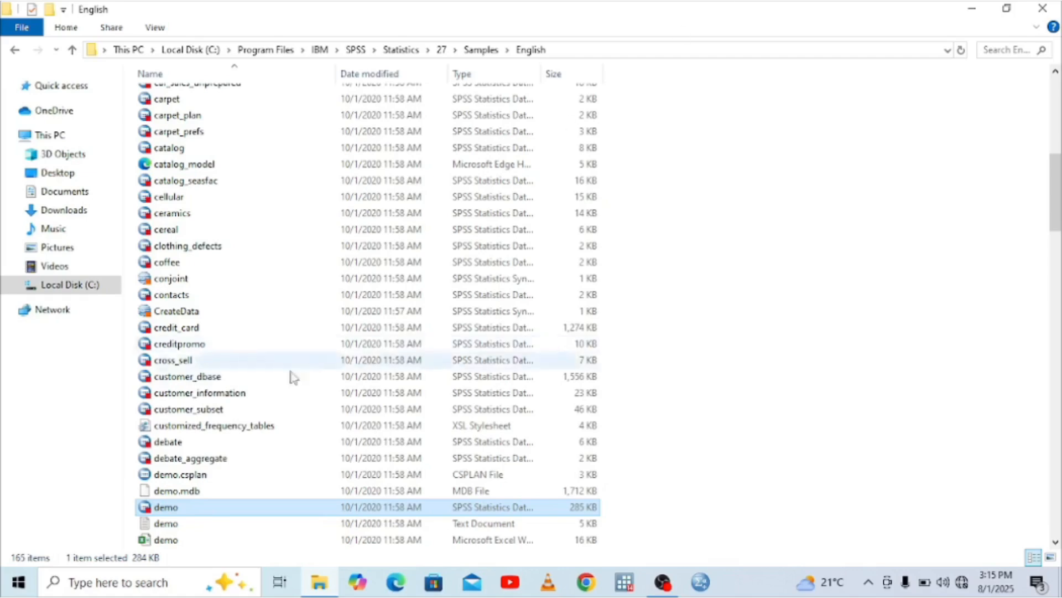
Open the SPSS data file demo from the English samples folder and bring up its output log
double_click(216, 508)
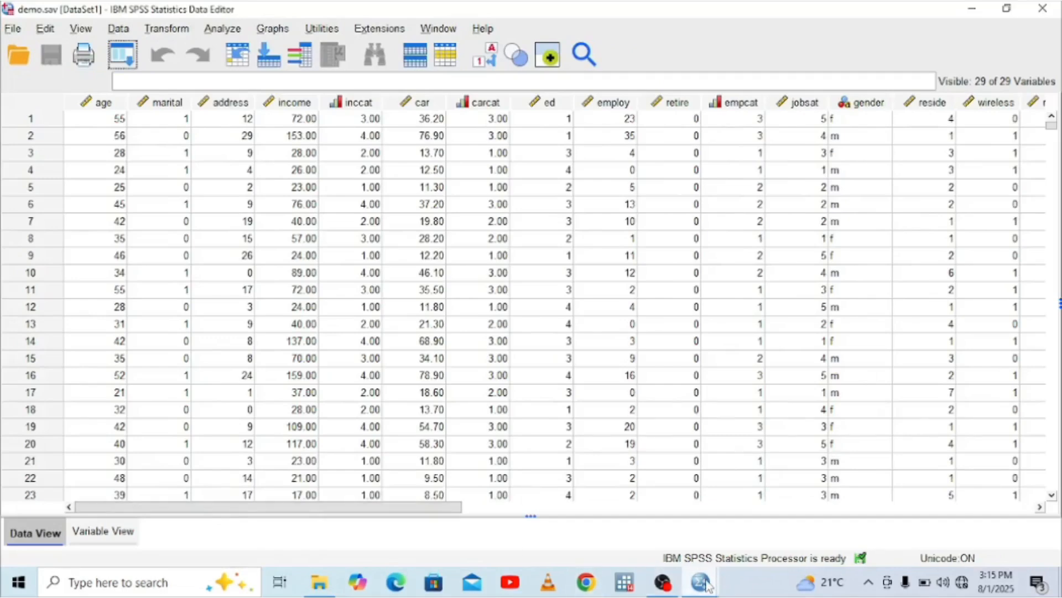
mouse_move(706, 585)
click(622, 512)
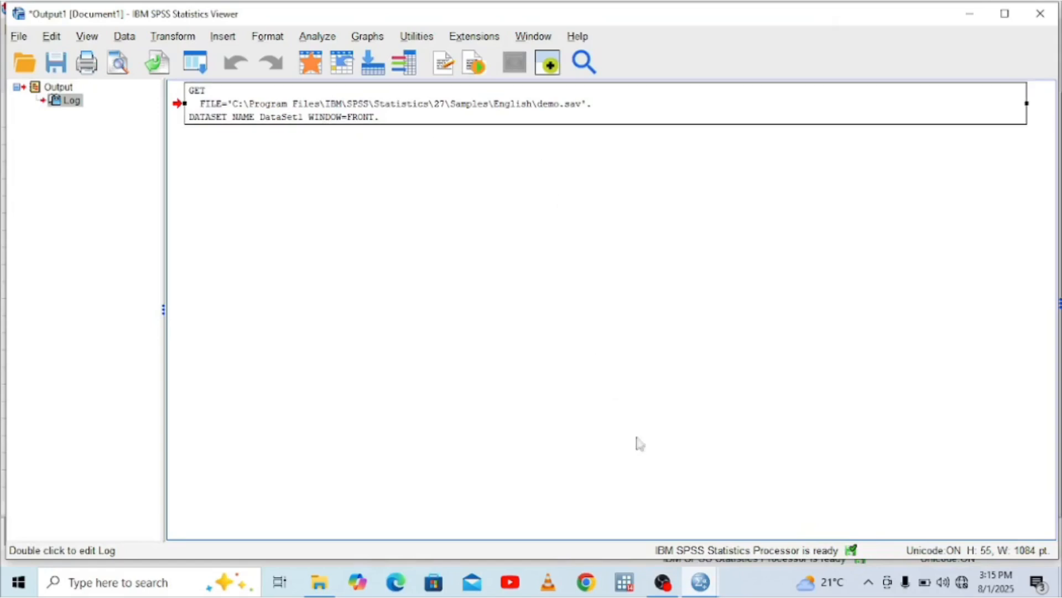
Go back to the demo.sav dataset, review its variable definitions, and return to the case data
mouse_move(700, 584)
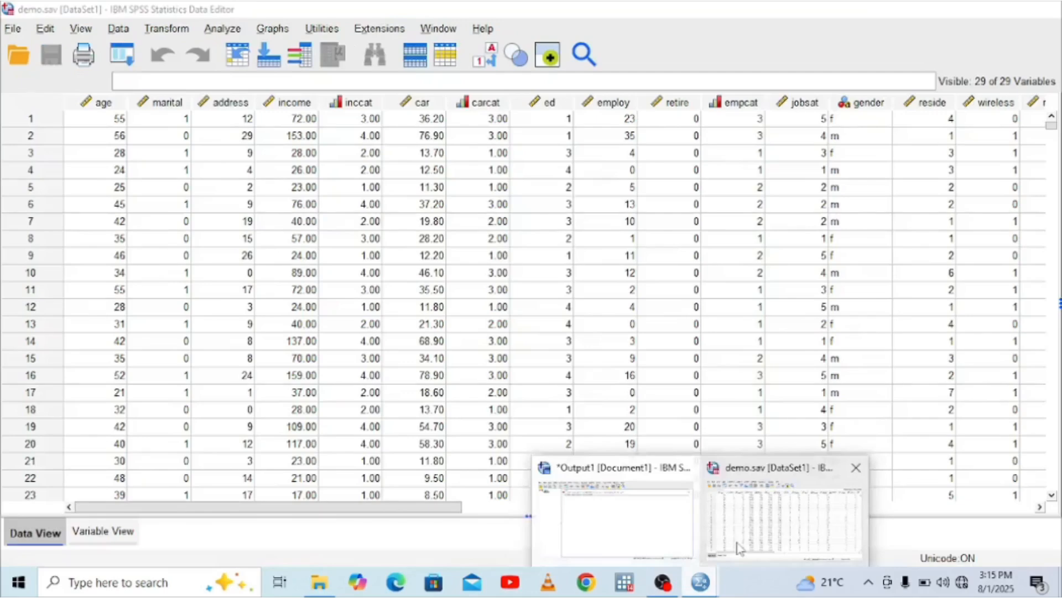
click(736, 548)
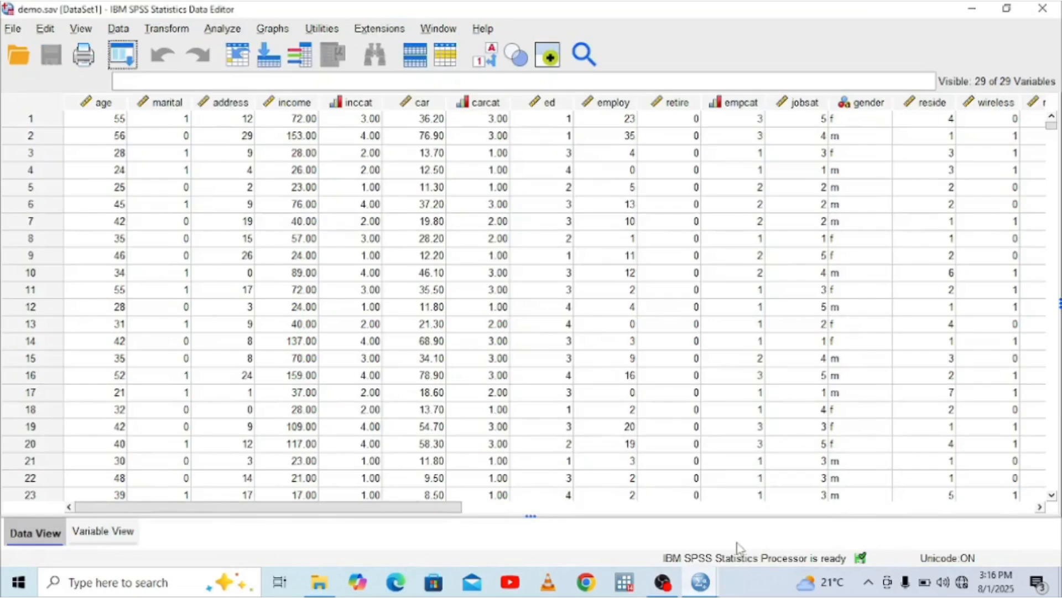
click(105, 531)
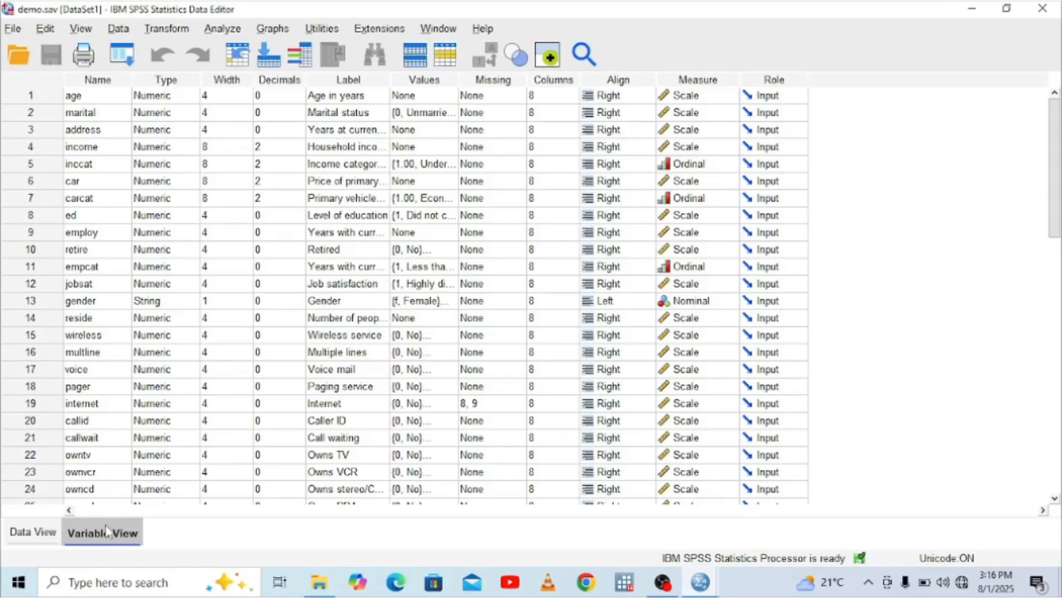
click(24, 536)
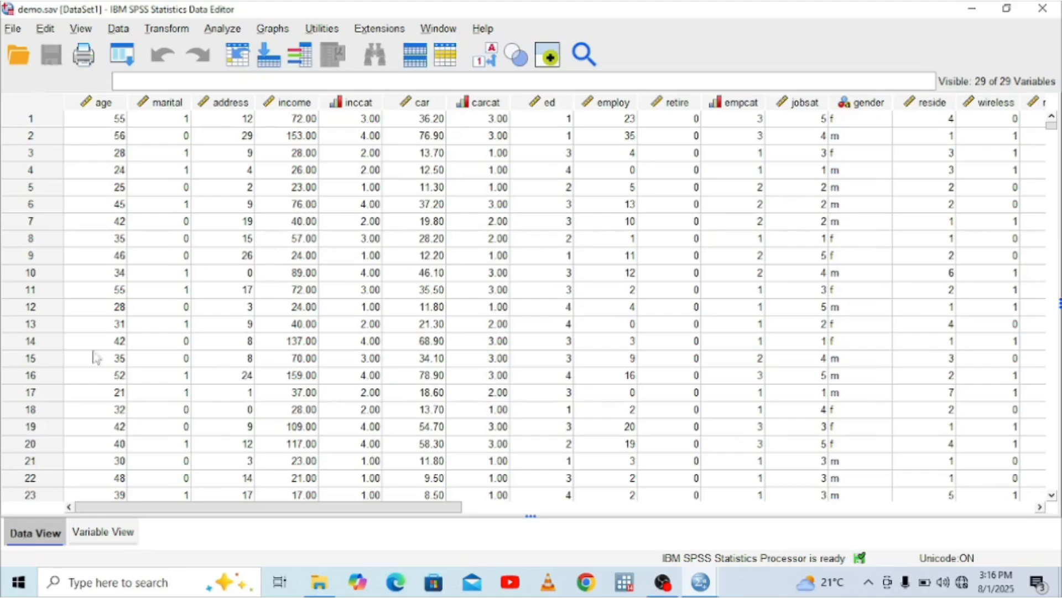
Run a Missing Value Analysis on all variables of the dataset and view the Univariate Statistics table
click(222, 30)
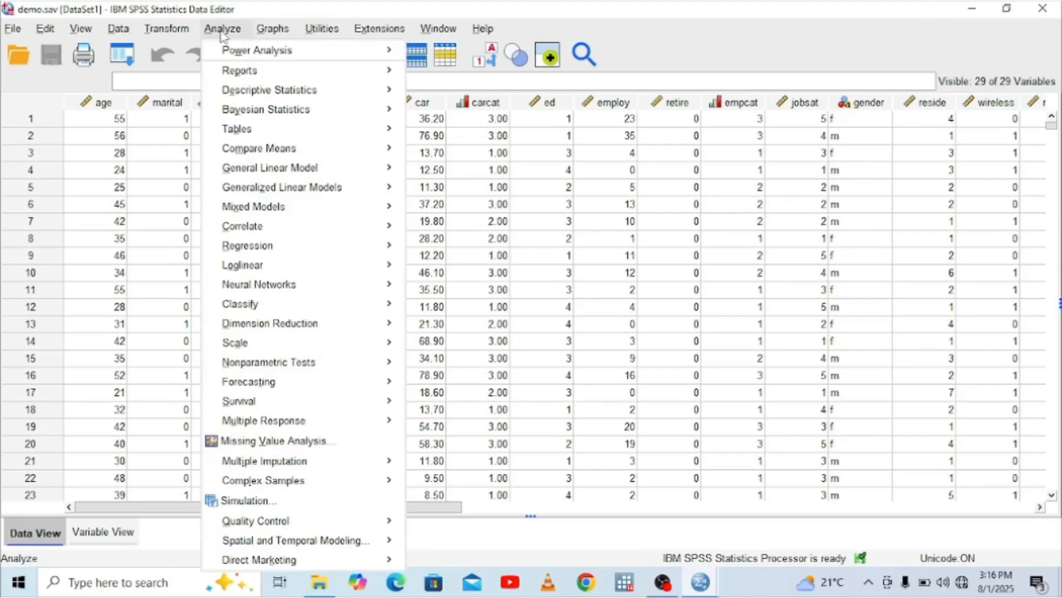
click(262, 442)
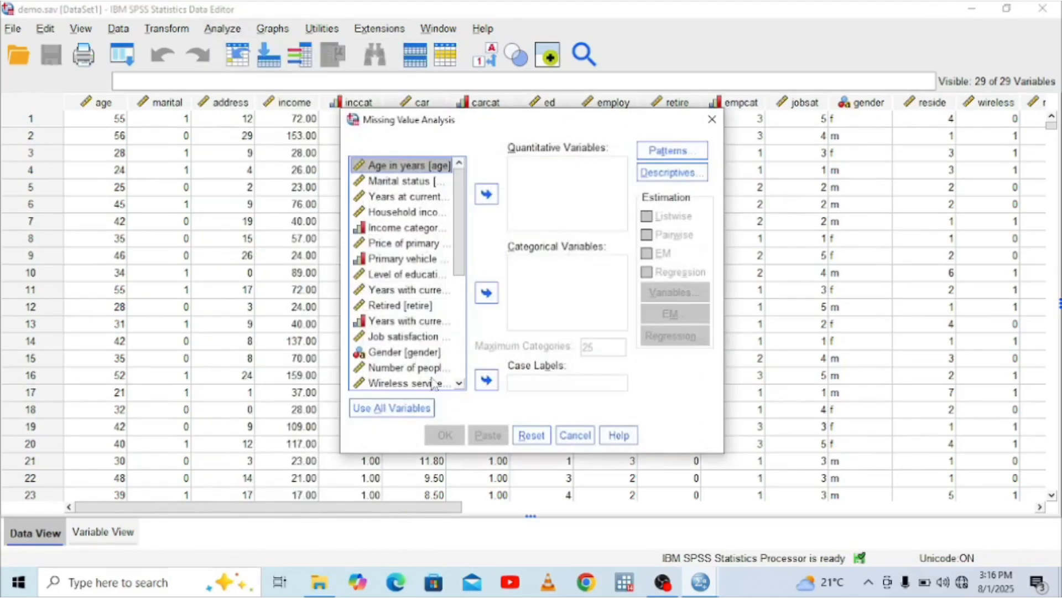
click(388, 411)
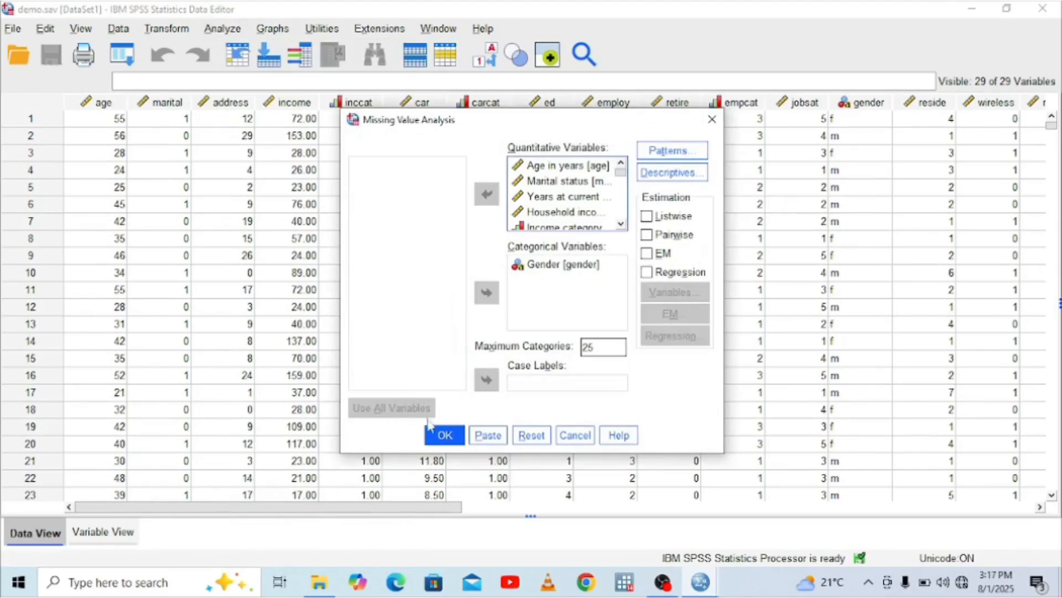
click(447, 436)
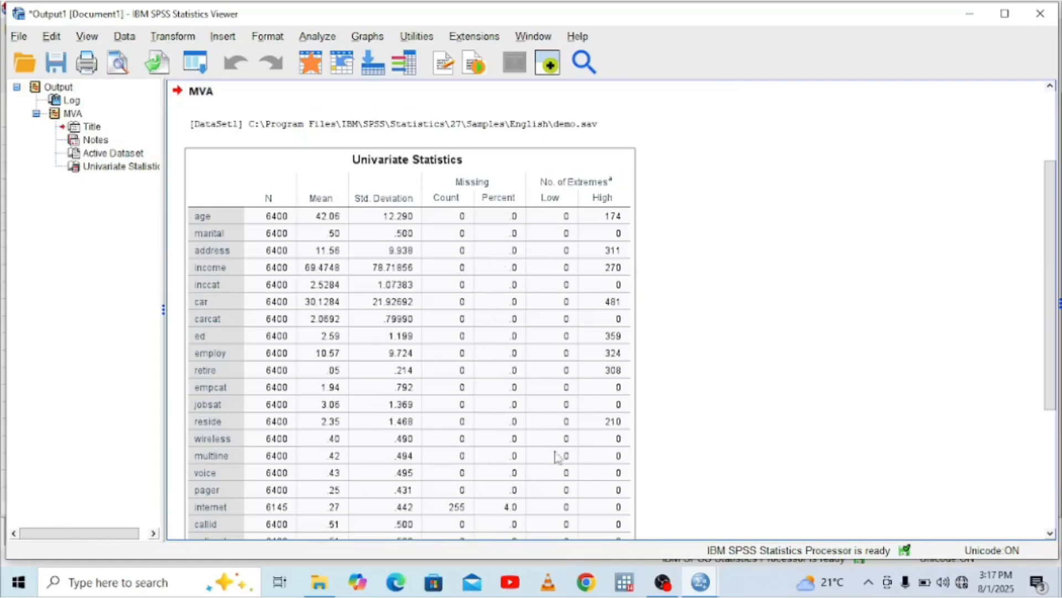
click(1050, 533)
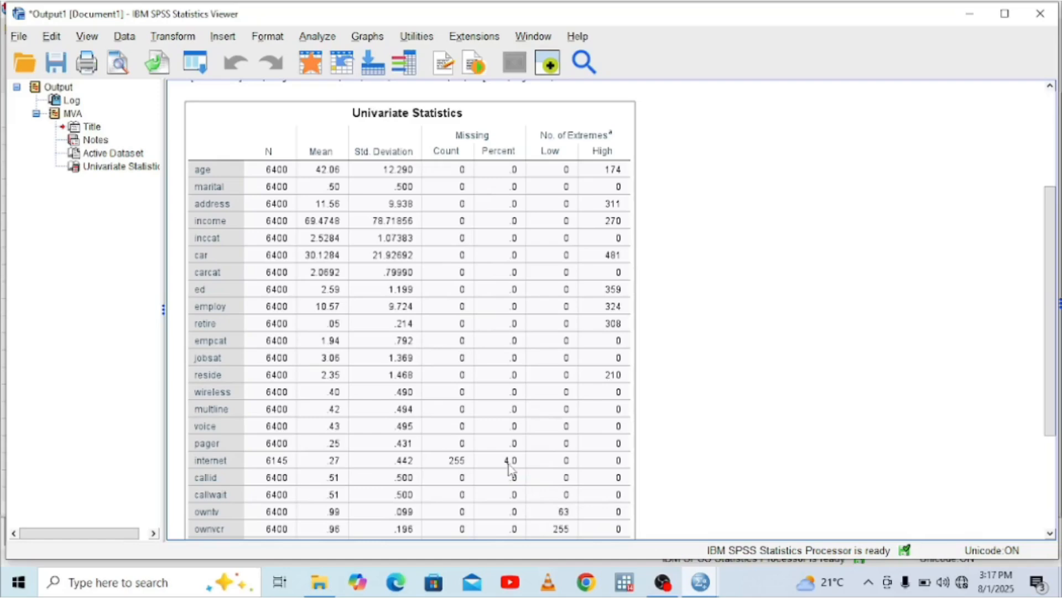
From the demo.sav dataset, create a Histogram with Normal Distribution of Age in years using the Graphboard Template Chooser
mouse_move(700, 581)
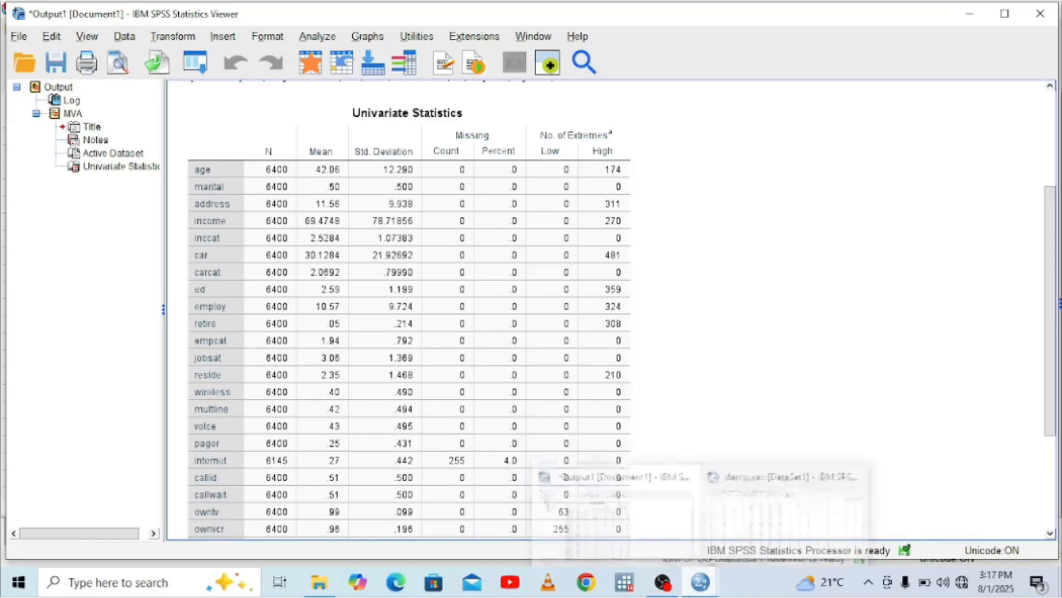
click(773, 507)
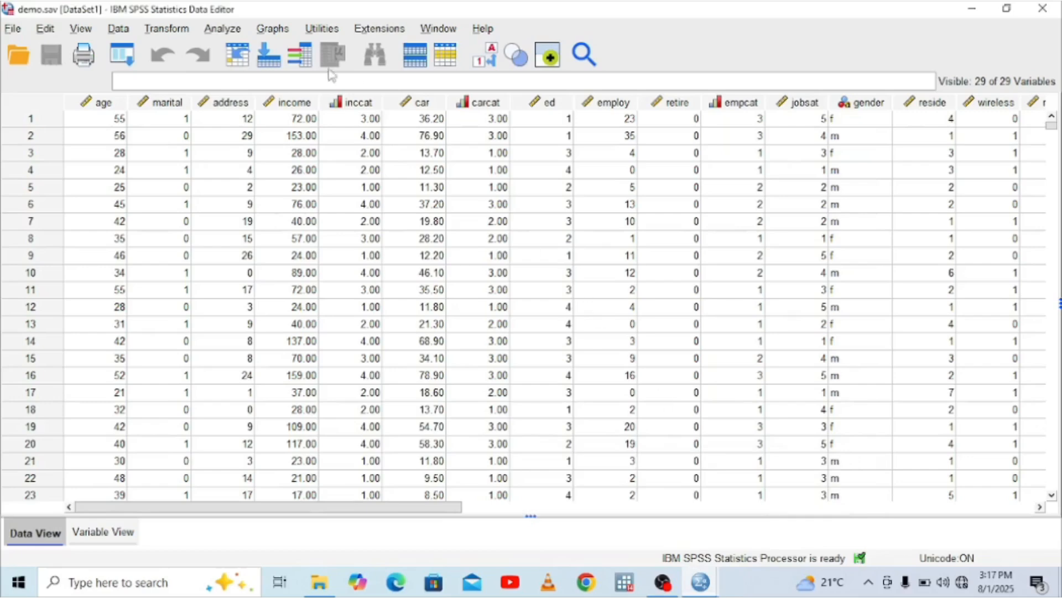
click(269, 29)
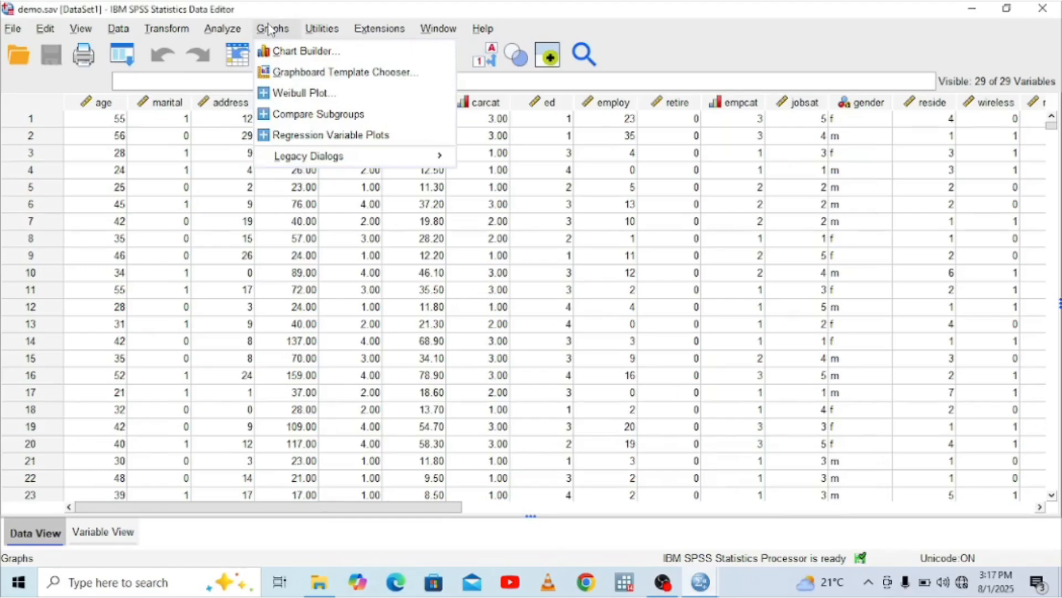
click(330, 73)
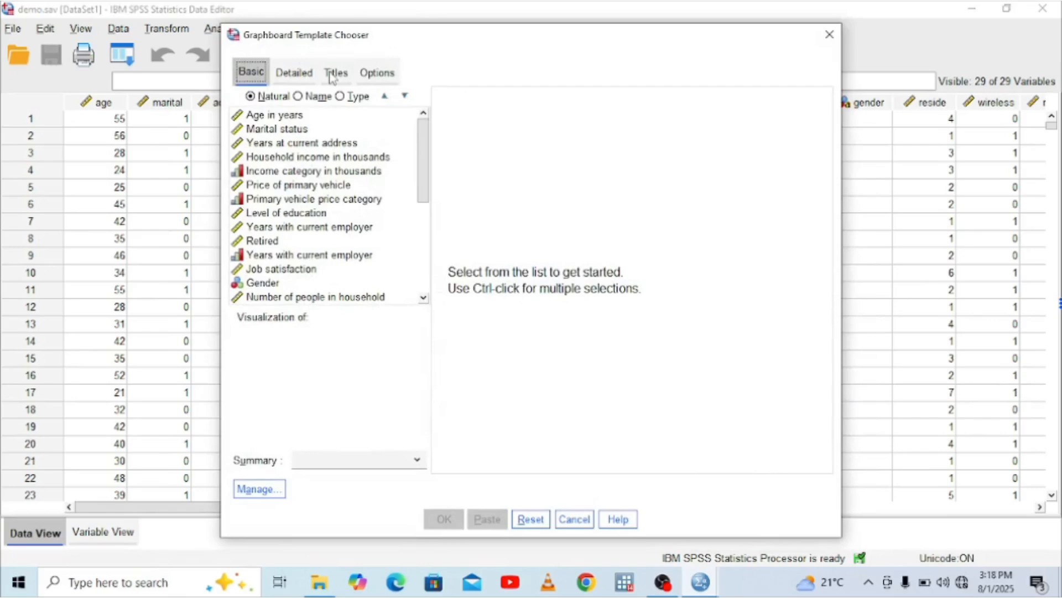
click(254, 117)
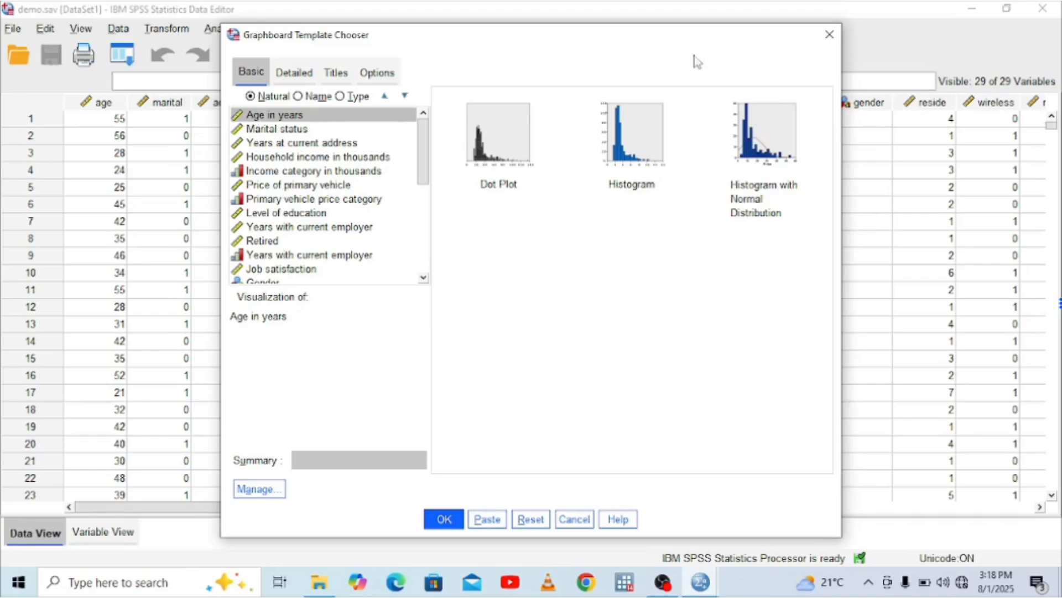
click(773, 172)
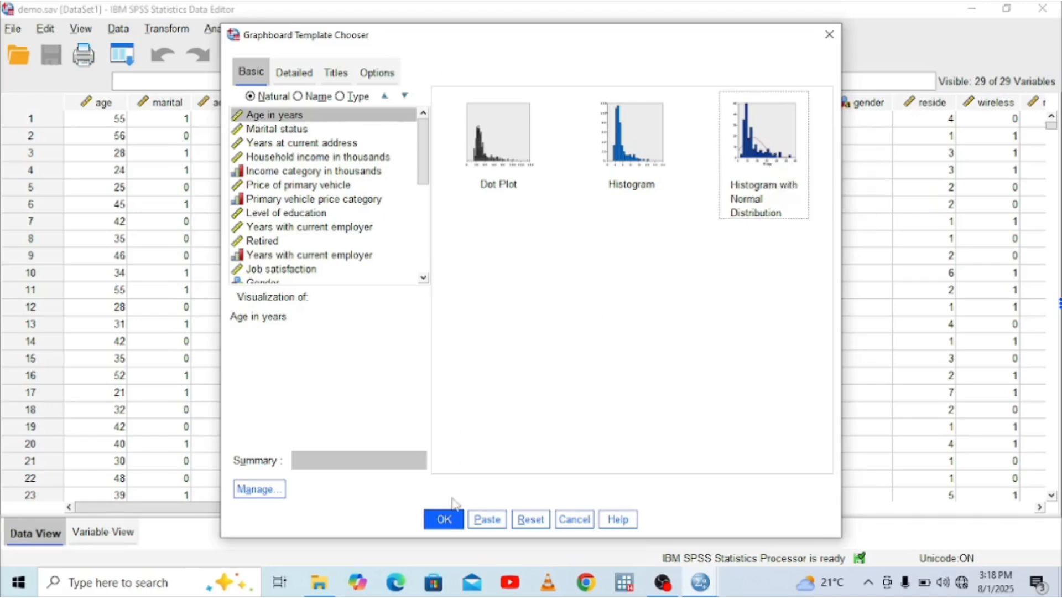
click(445, 521)
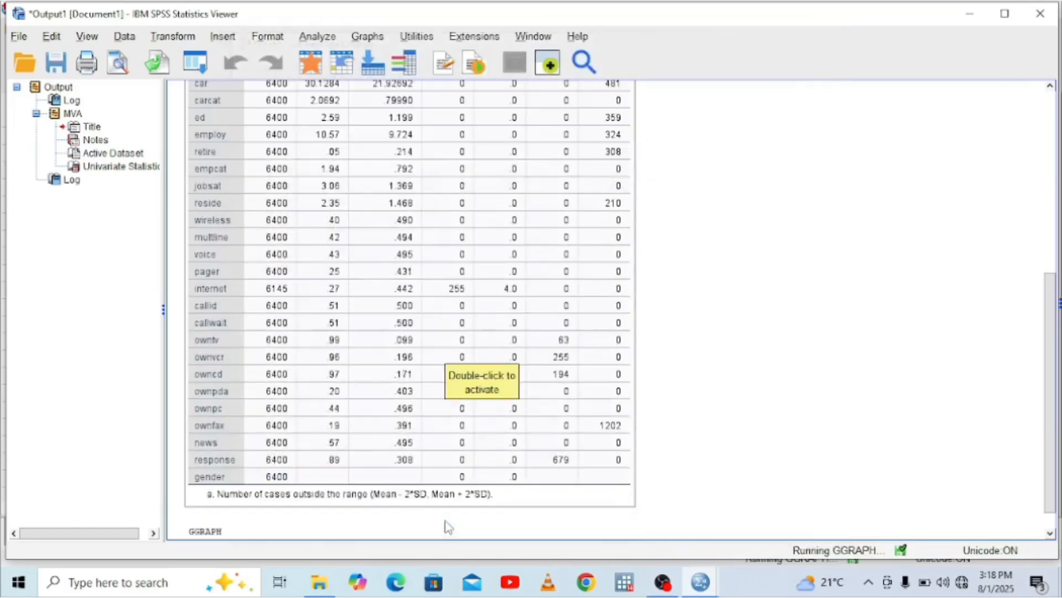
click(1049, 536)
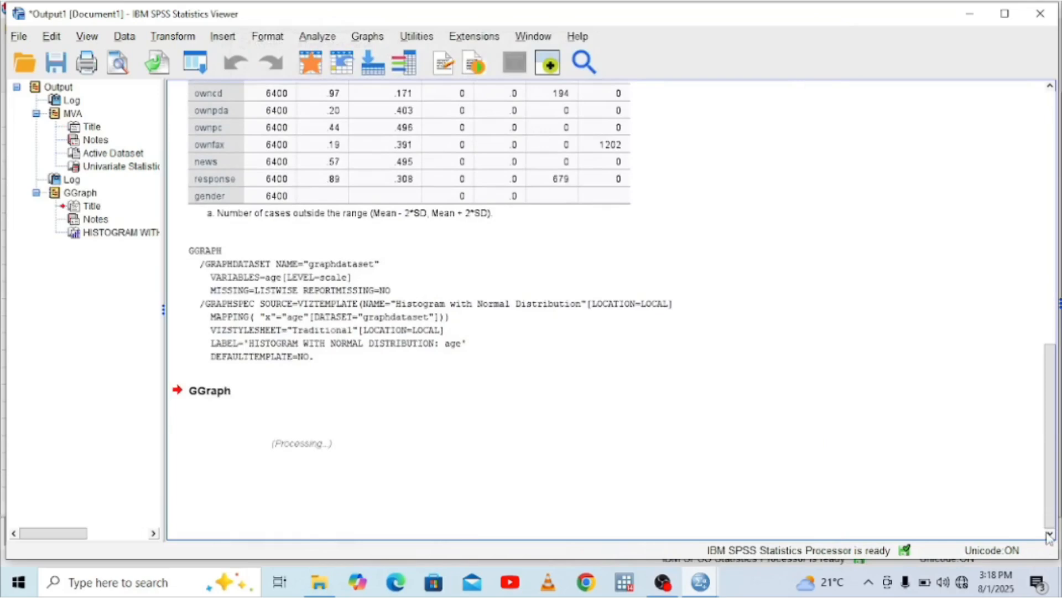
scroll(1048, 537, down, 5)
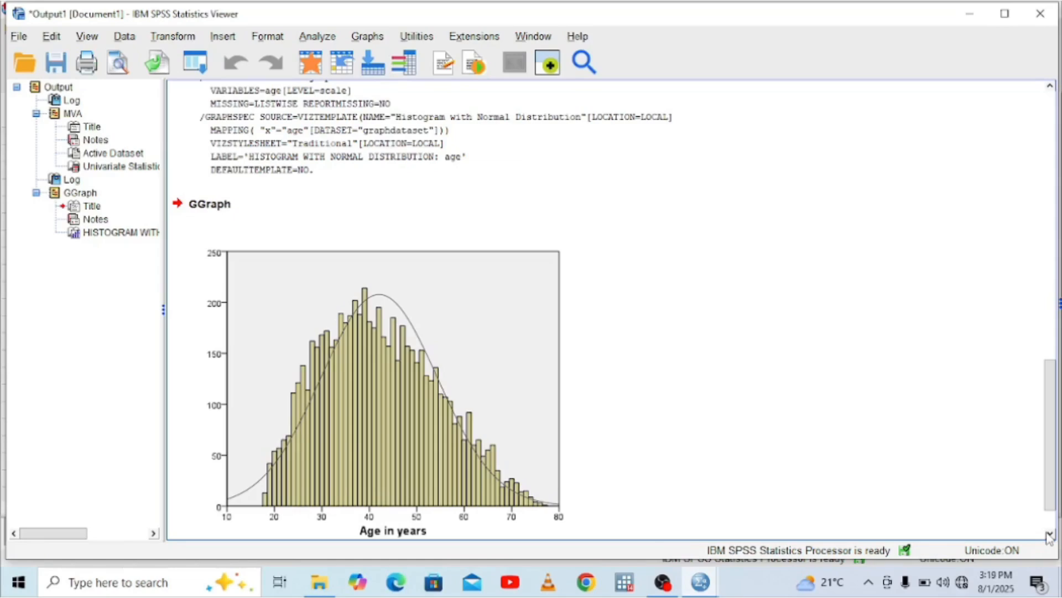
click(259, 473)
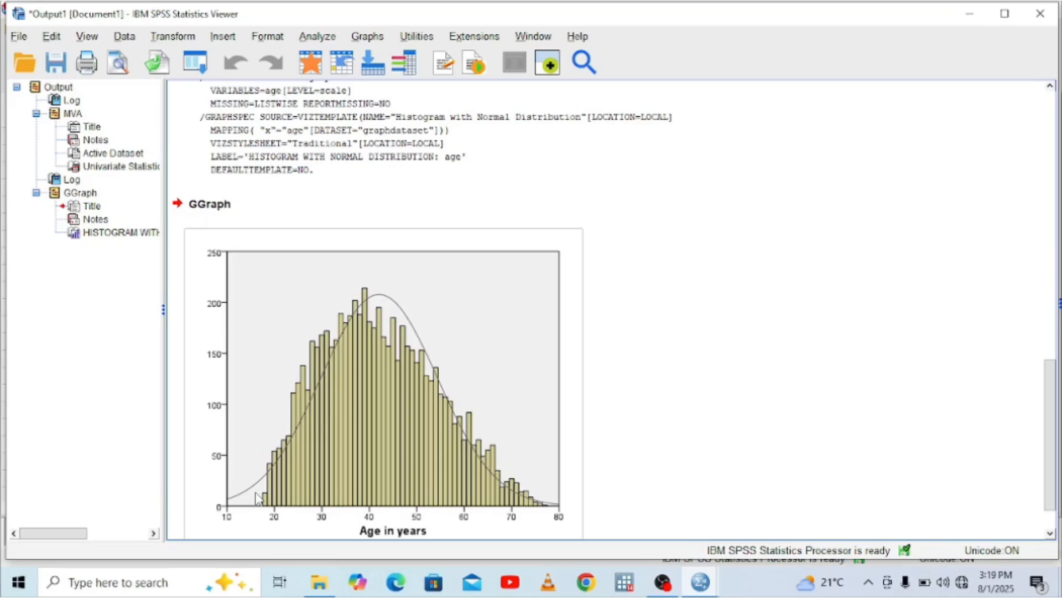
Create a Pie of Counts chart of Primary vehicle price category with the Graphboard Template Chooser and view it in the output
click(377, 37)
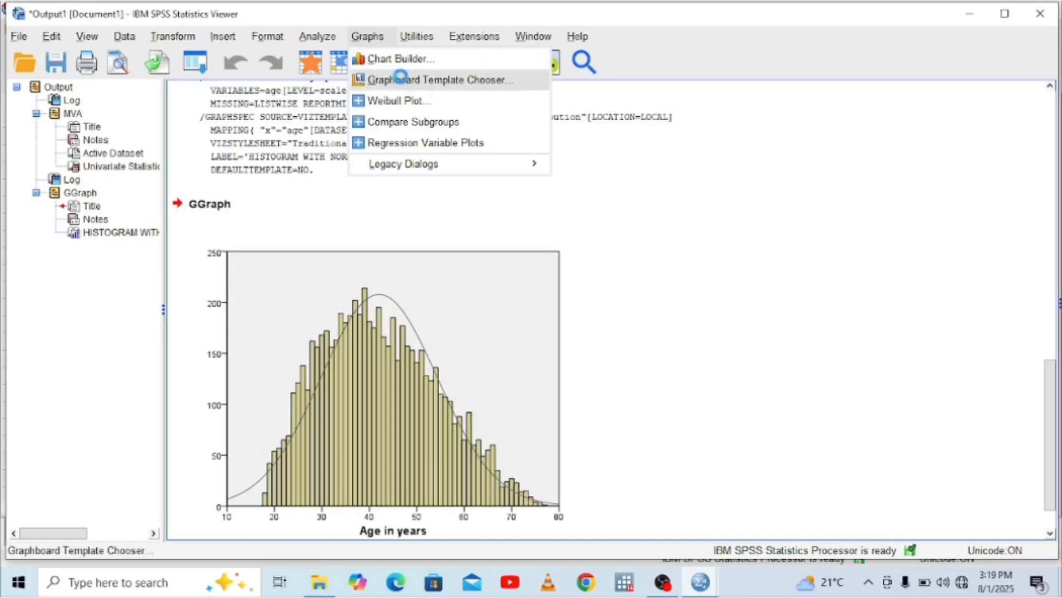
click(401, 80)
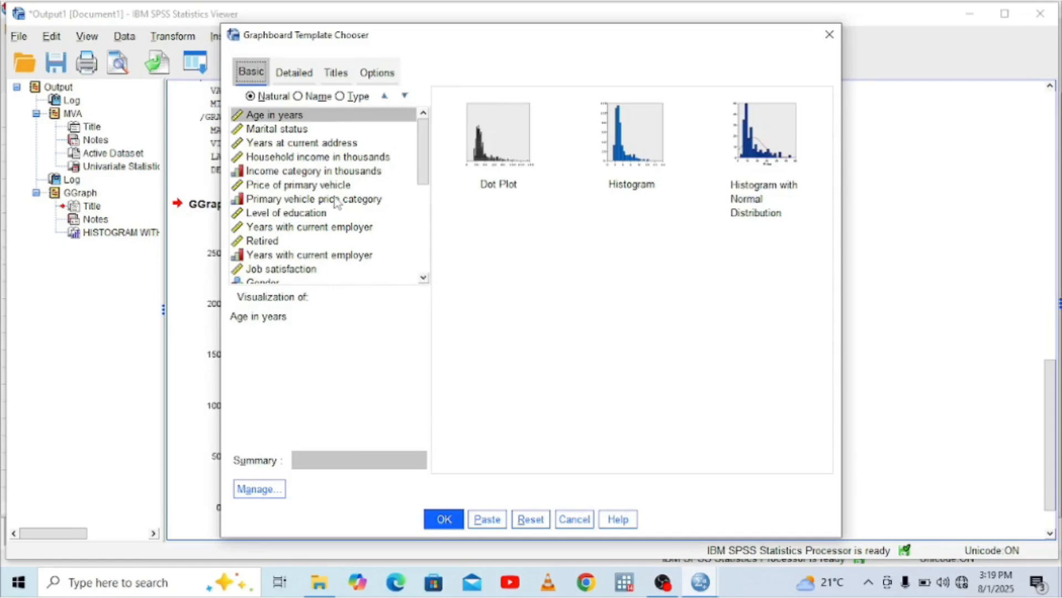
click(336, 202)
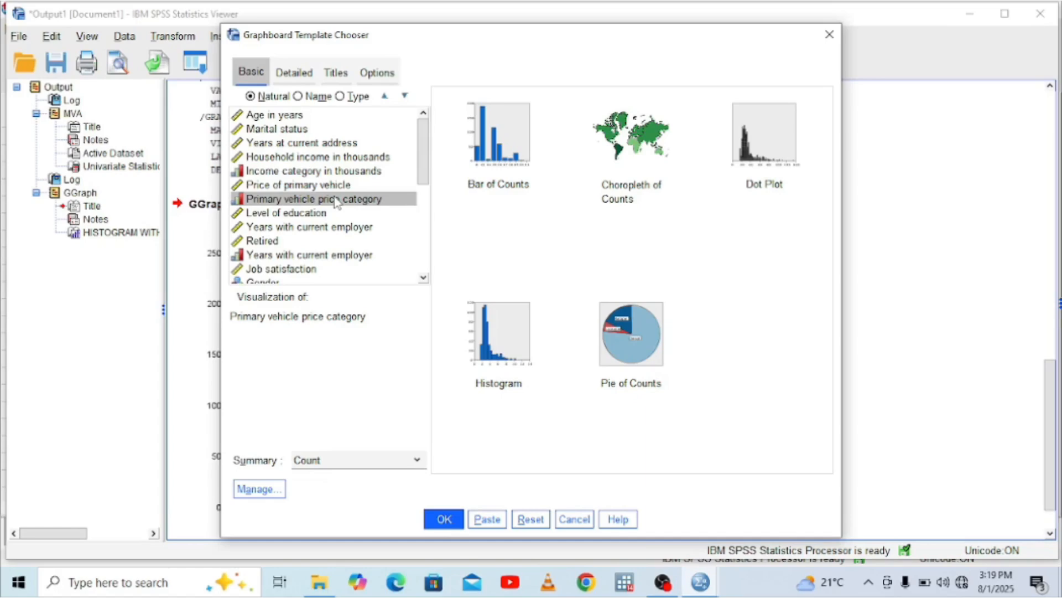
click(643, 339)
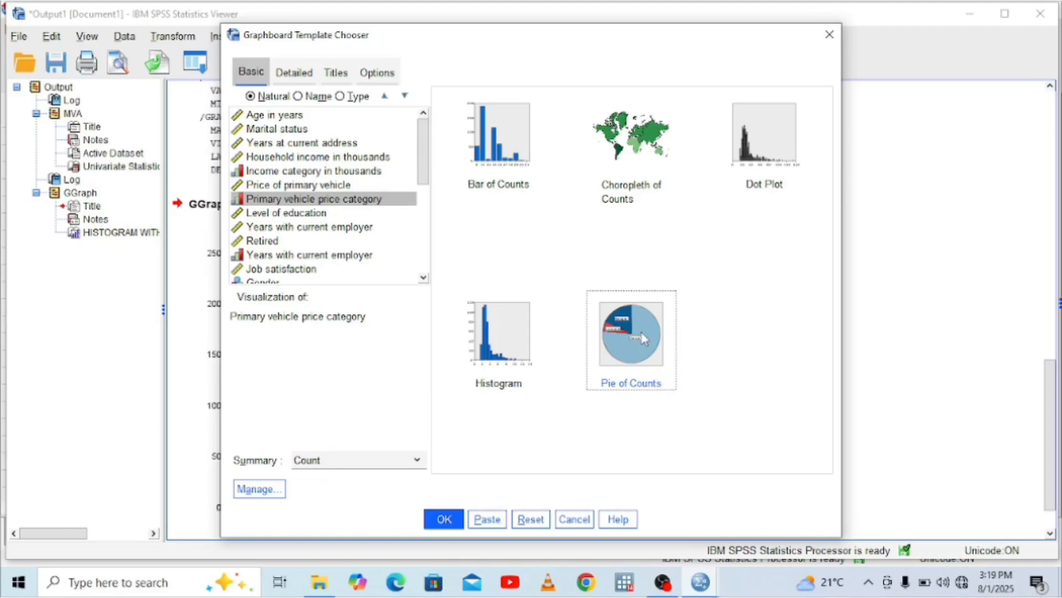
click(443, 520)
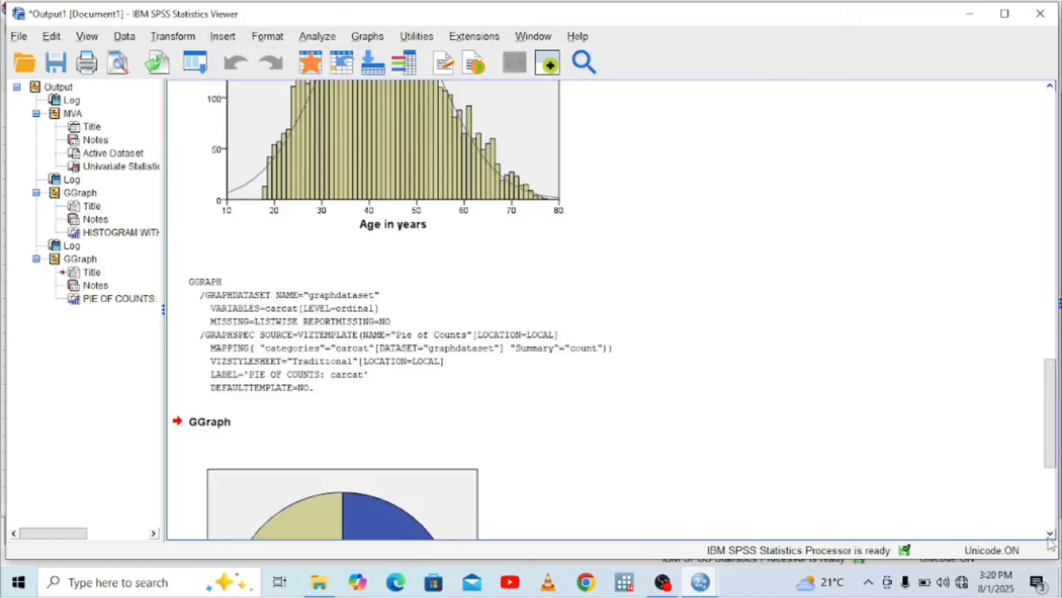
scroll(1051, 538, down, 4)
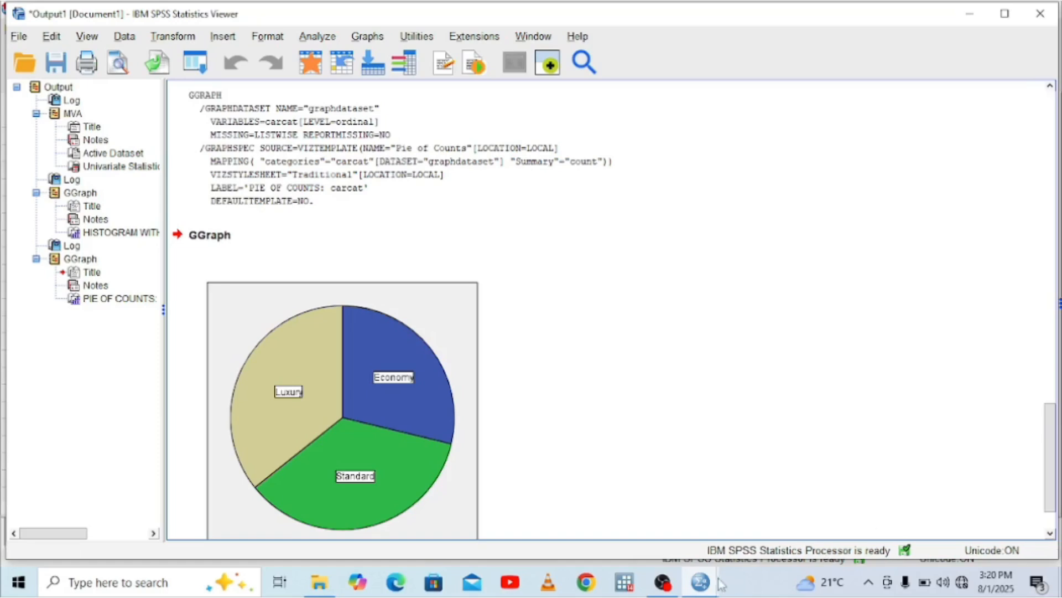
Close the output viewer document without saving its contents
mouse_move(702, 584)
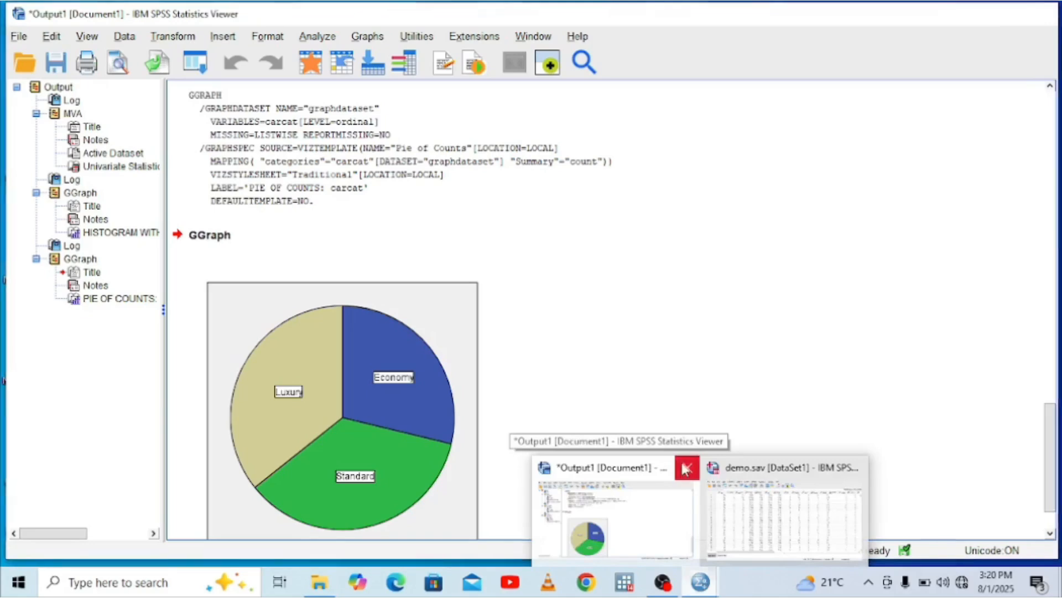
click(686, 468)
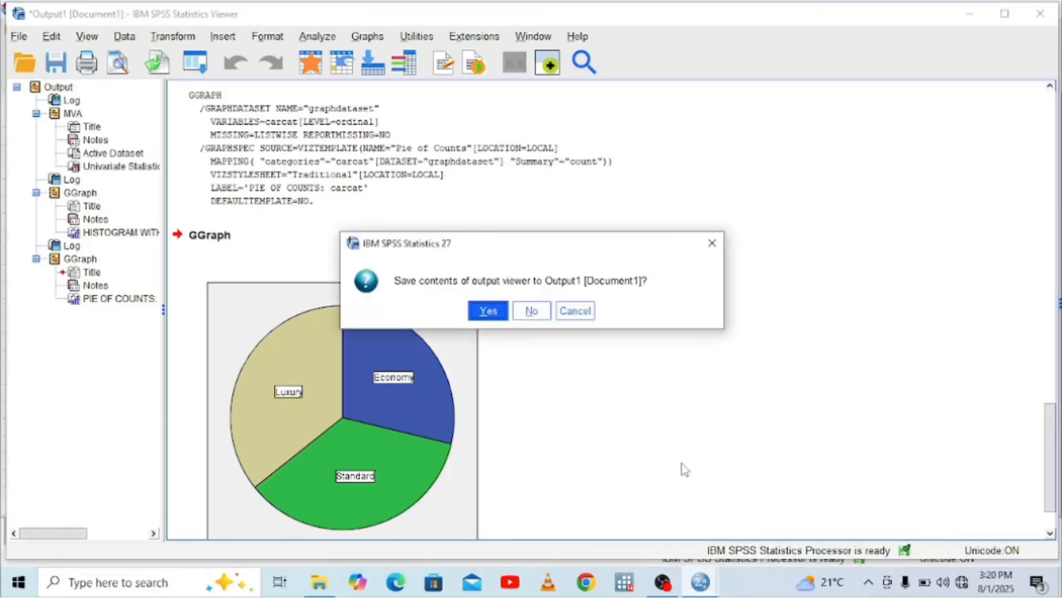
click(530, 320)
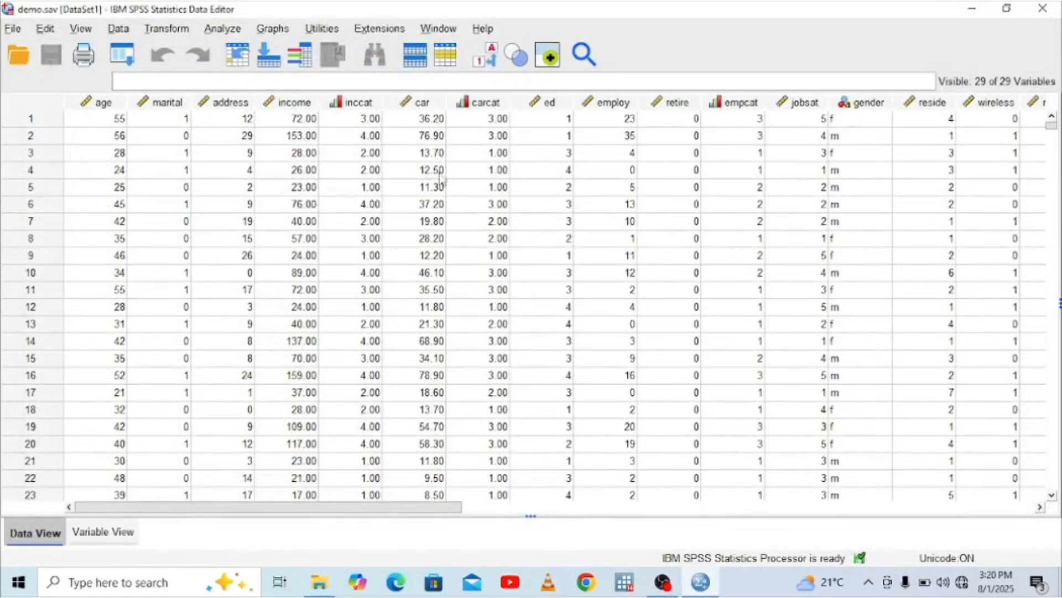
click(278, 31)
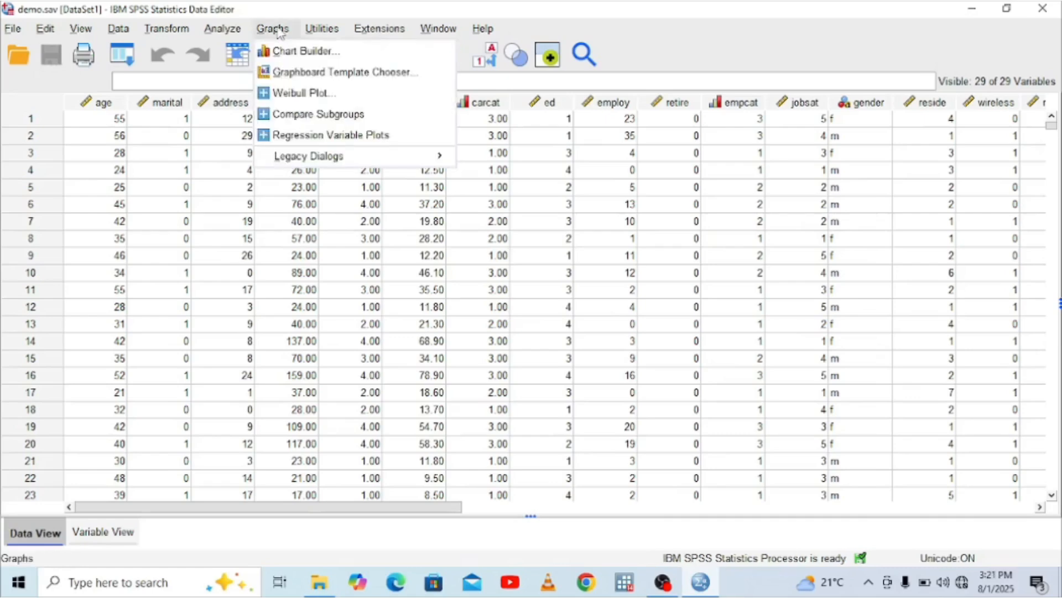
mouse_move(313, 159)
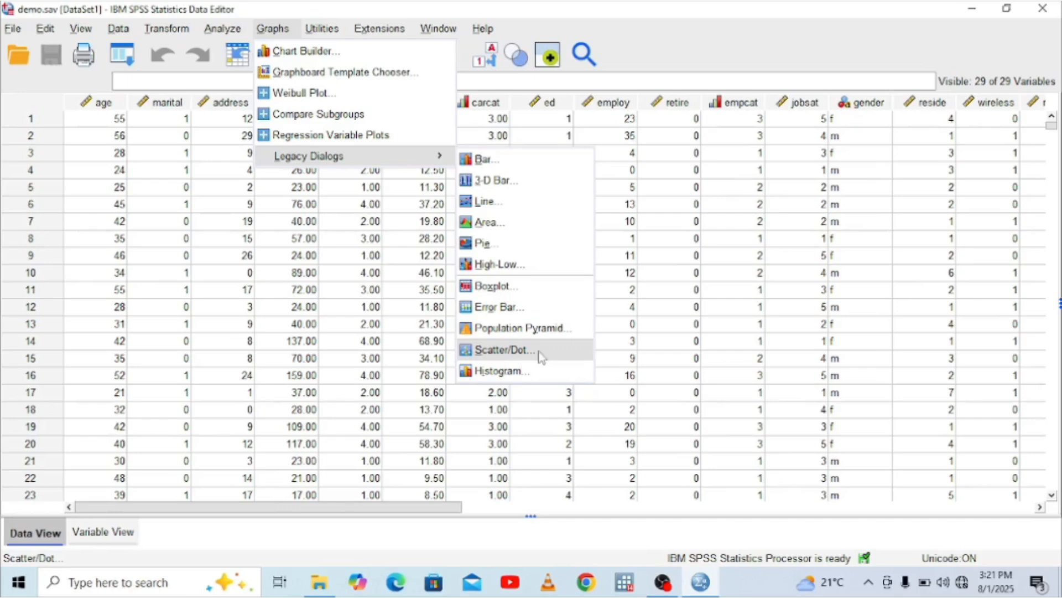
click(731, 309)
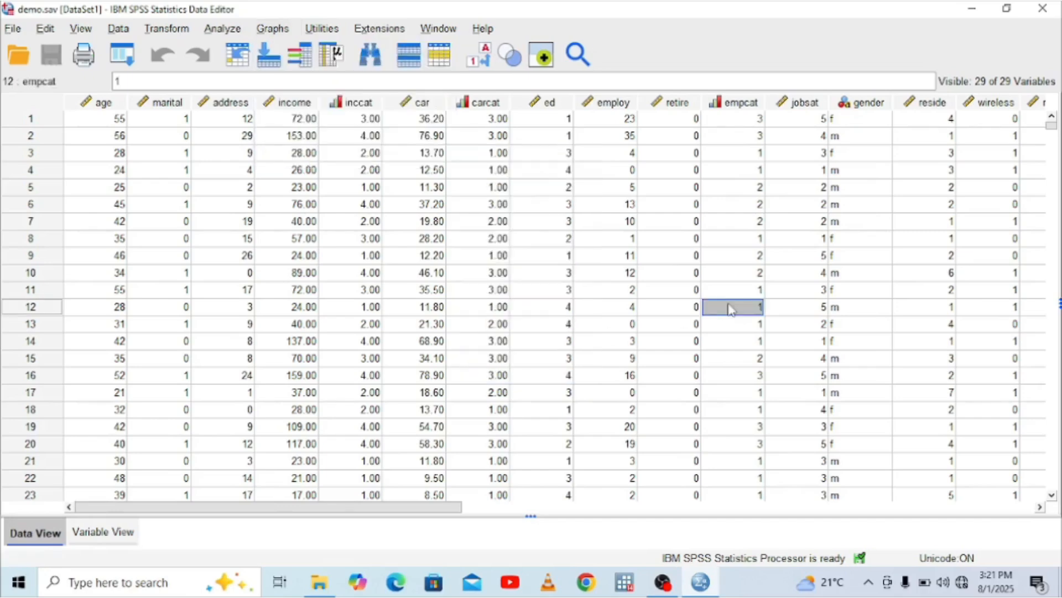
Set up a simple bar chart of summaries for groups of cases, with bars representing the mean of Age in years
click(273, 33)
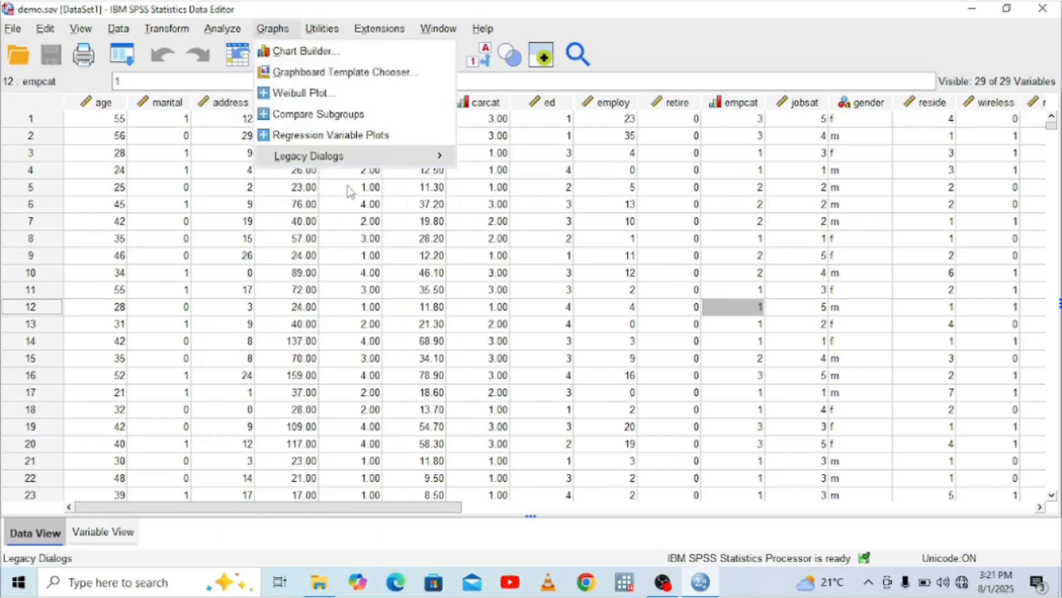
mouse_move(366, 158)
click(523, 161)
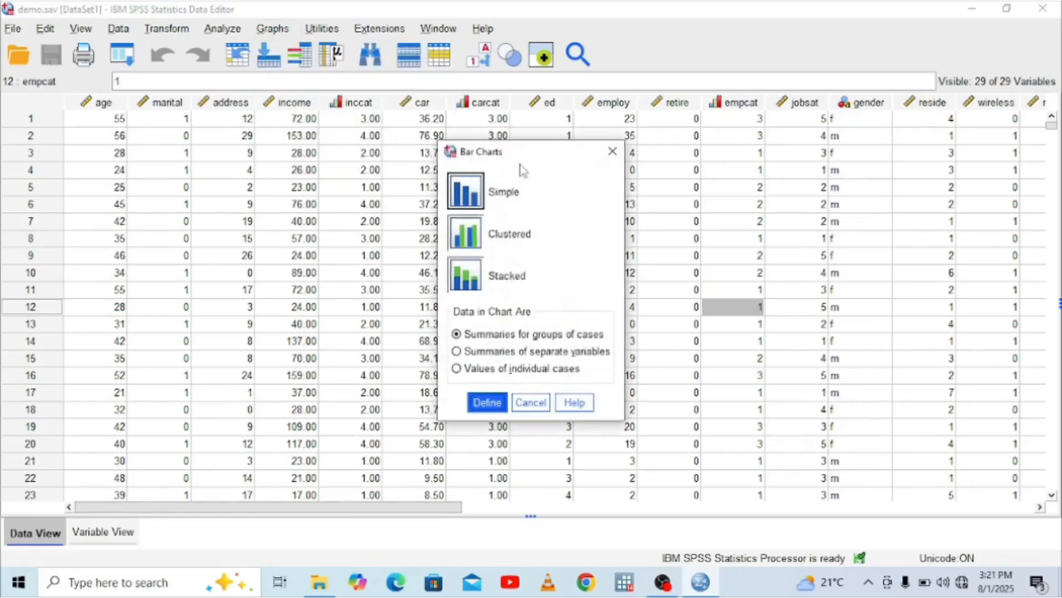
click(467, 194)
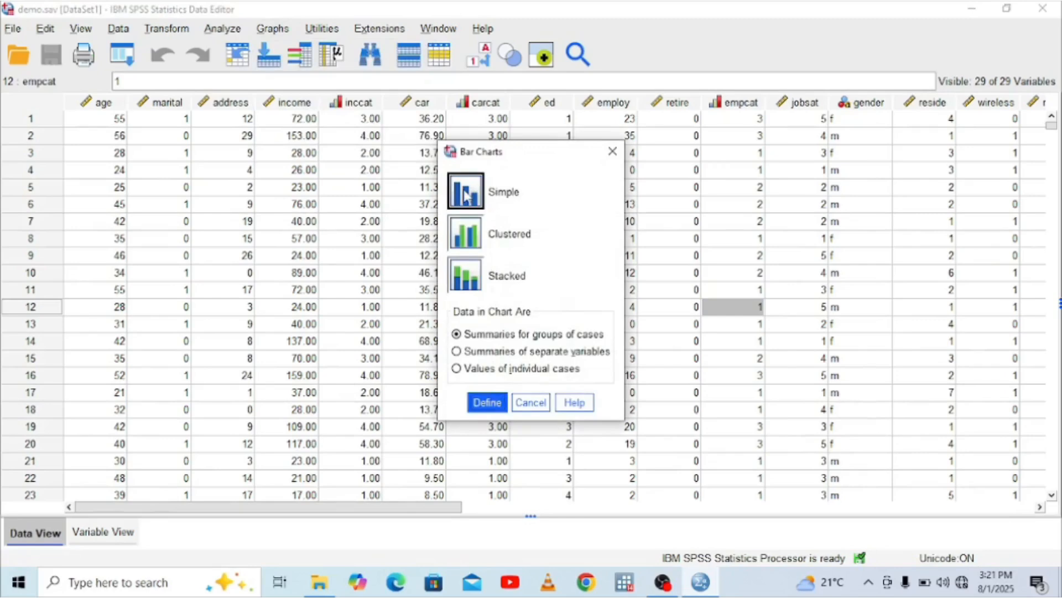
click(485, 404)
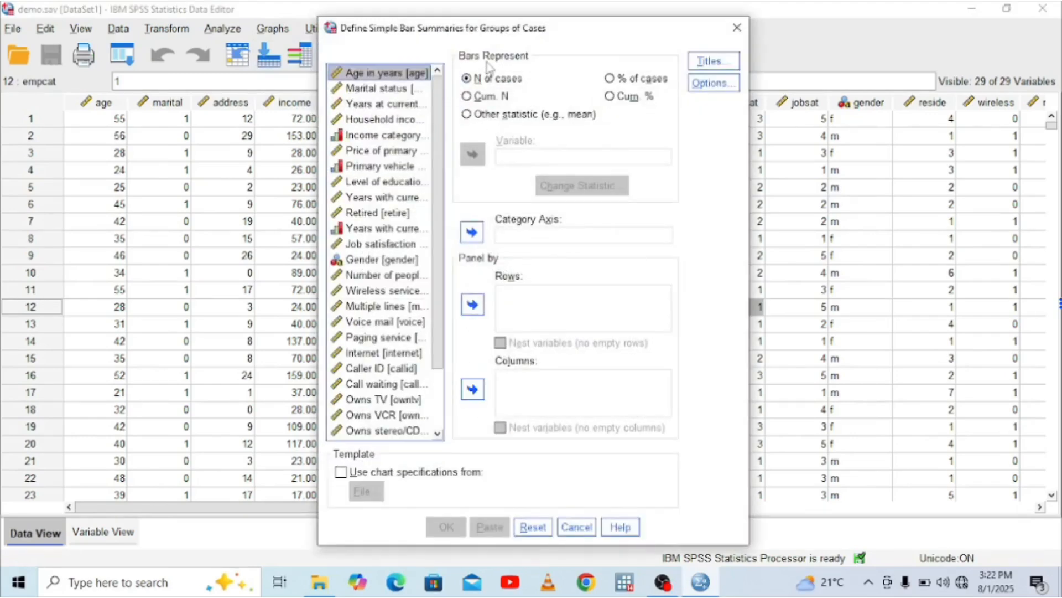
click(471, 115)
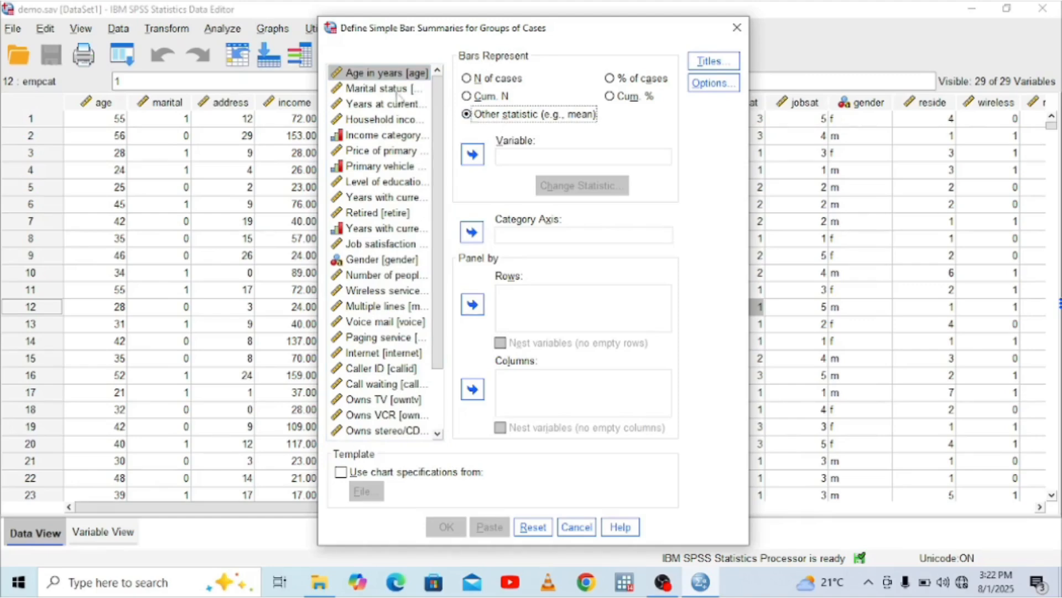
click(473, 155)
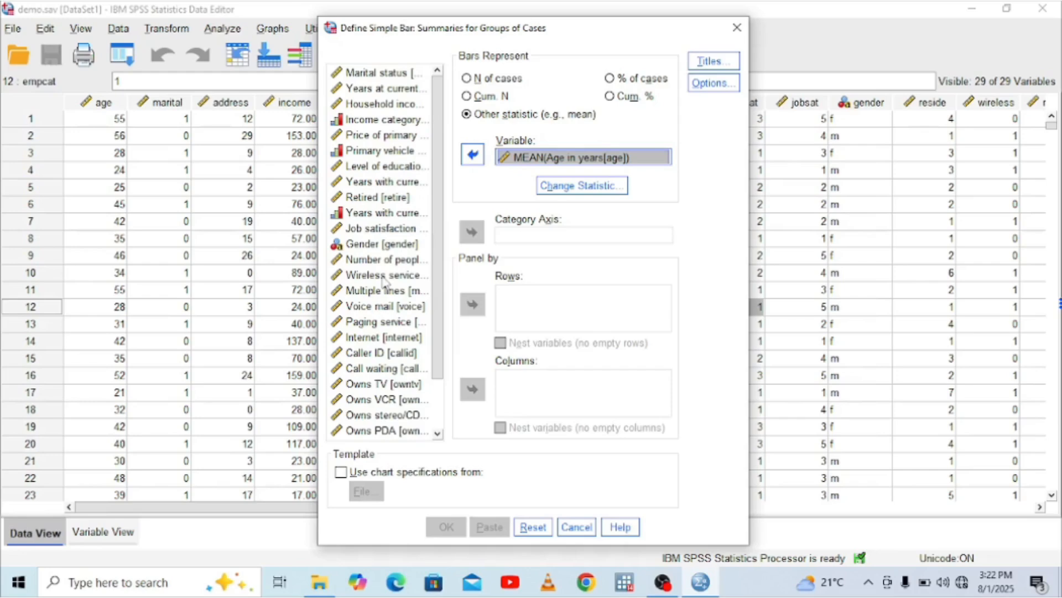
Use Gender as the category axis of the mean age bar chart and generate the chart in the output
click(382, 244)
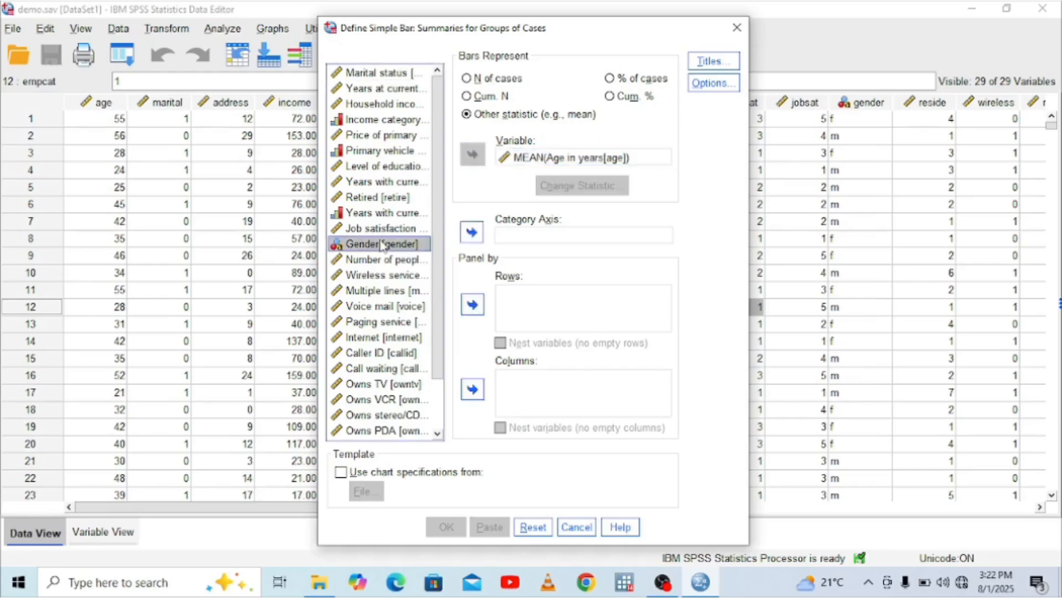
click(473, 231)
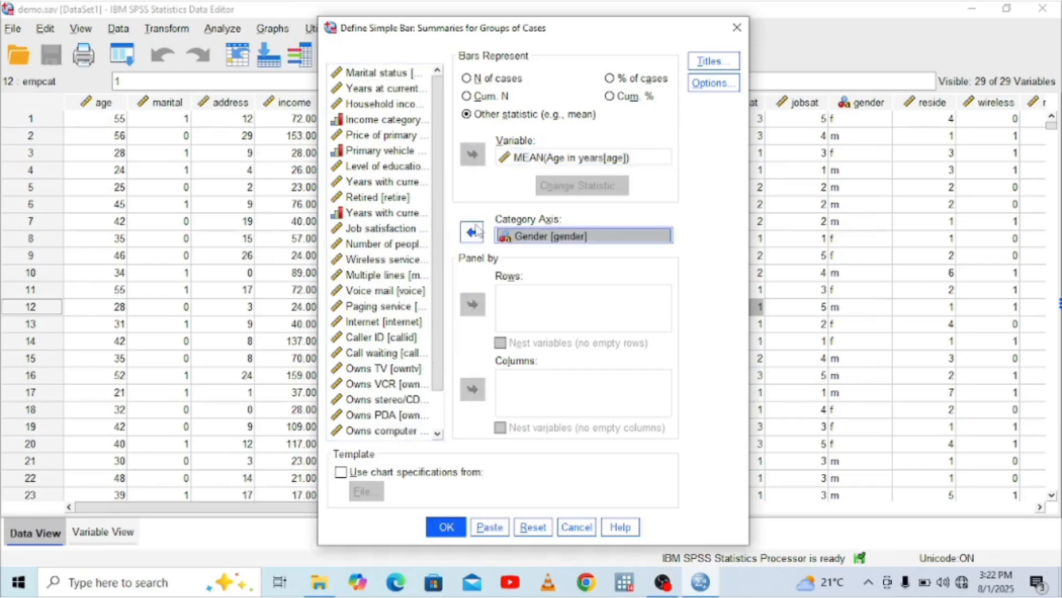
click(445, 526)
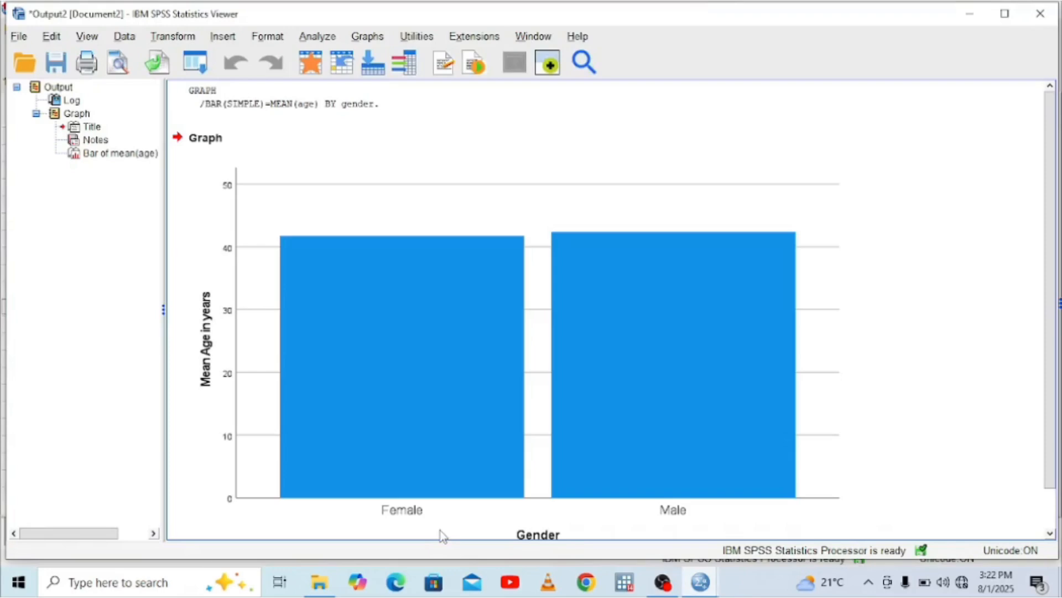
click(441, 535)
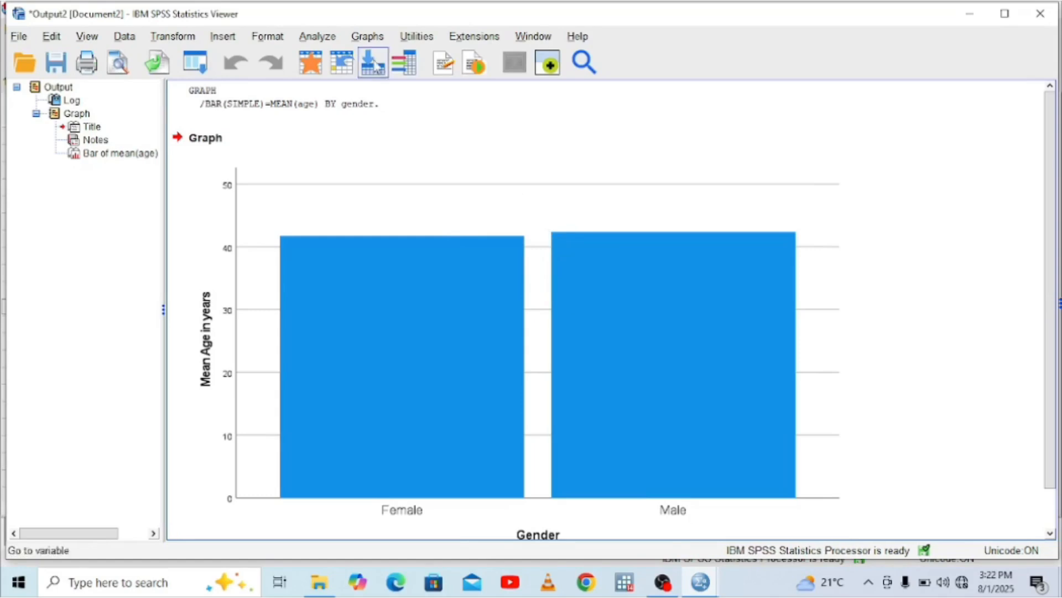
Set up another simple bar chart for groups of cases, replacing Age in years with the mean of Household income in thousands
click(360, 41)
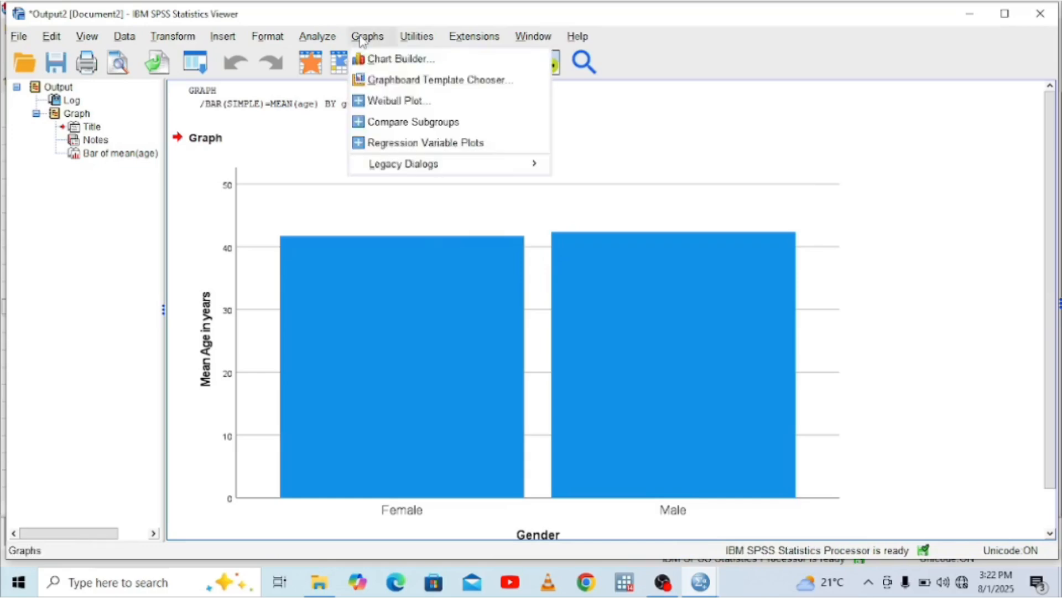
mouse_move(513, 176)
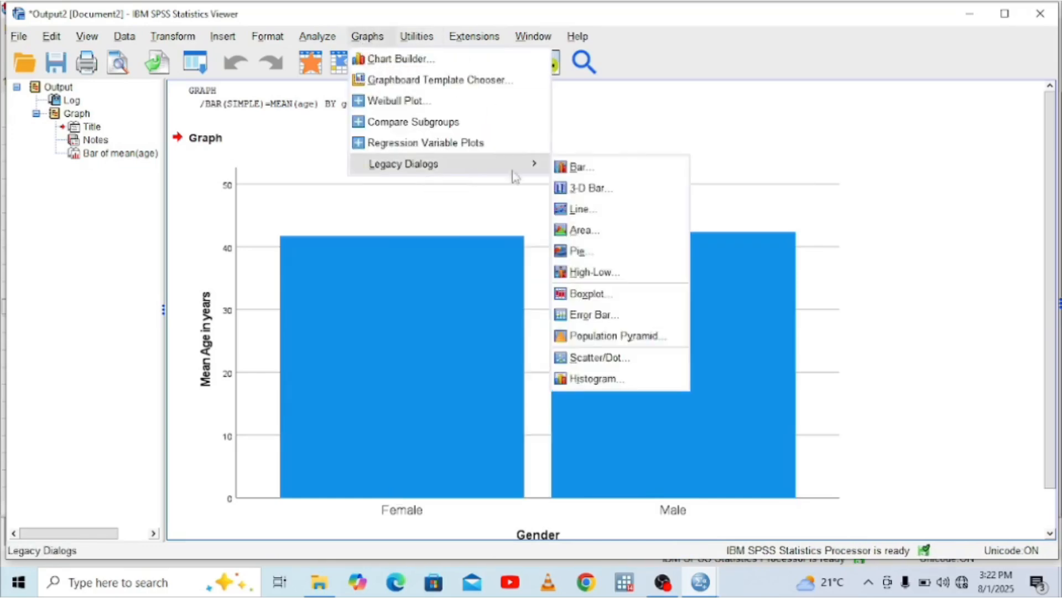
click(584, 167)
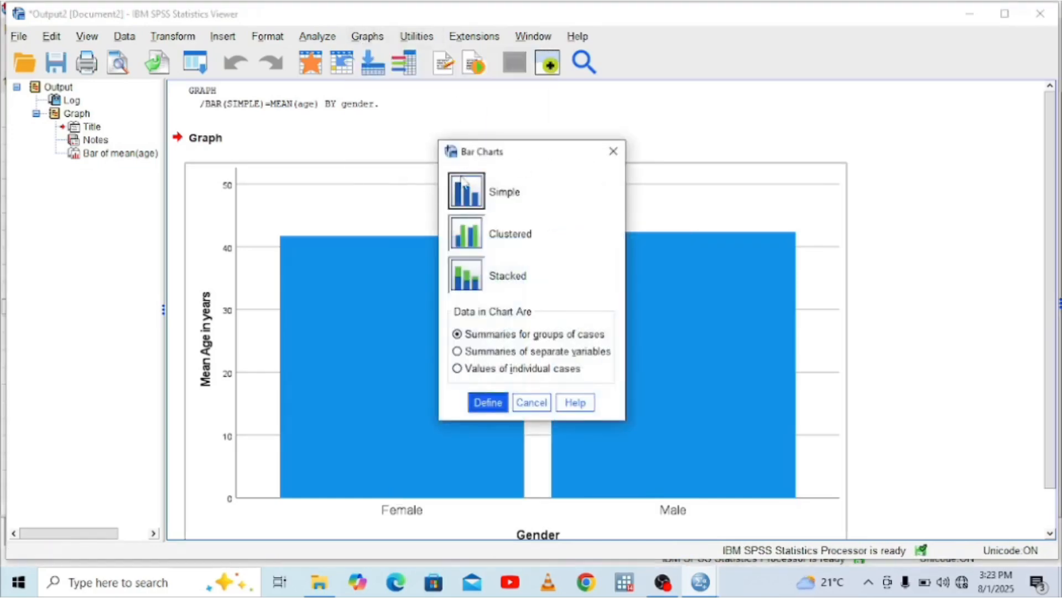
click(493, 404)
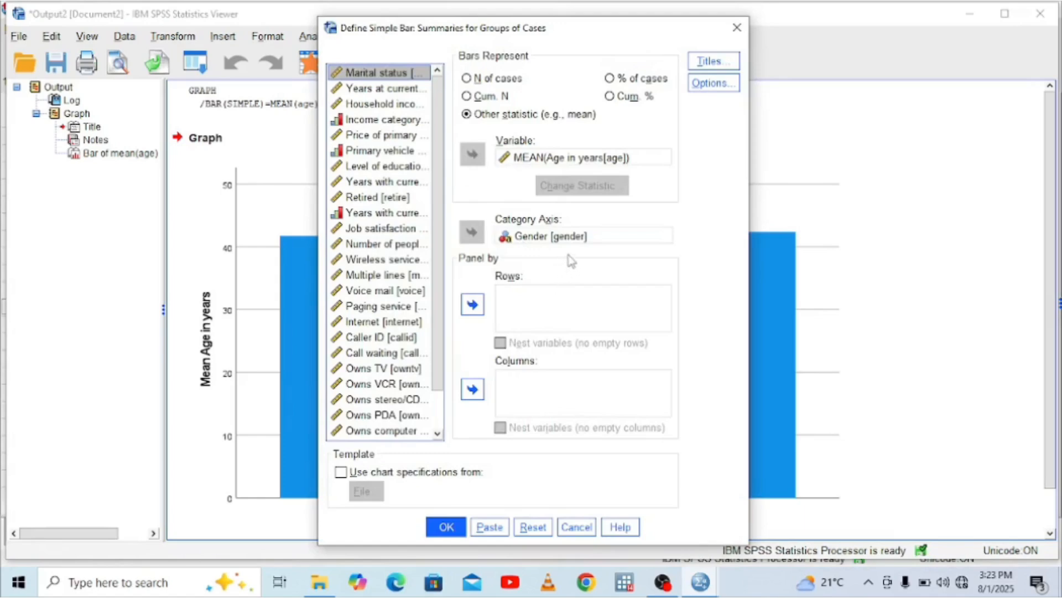
click(569, 164)
click(472, 154)
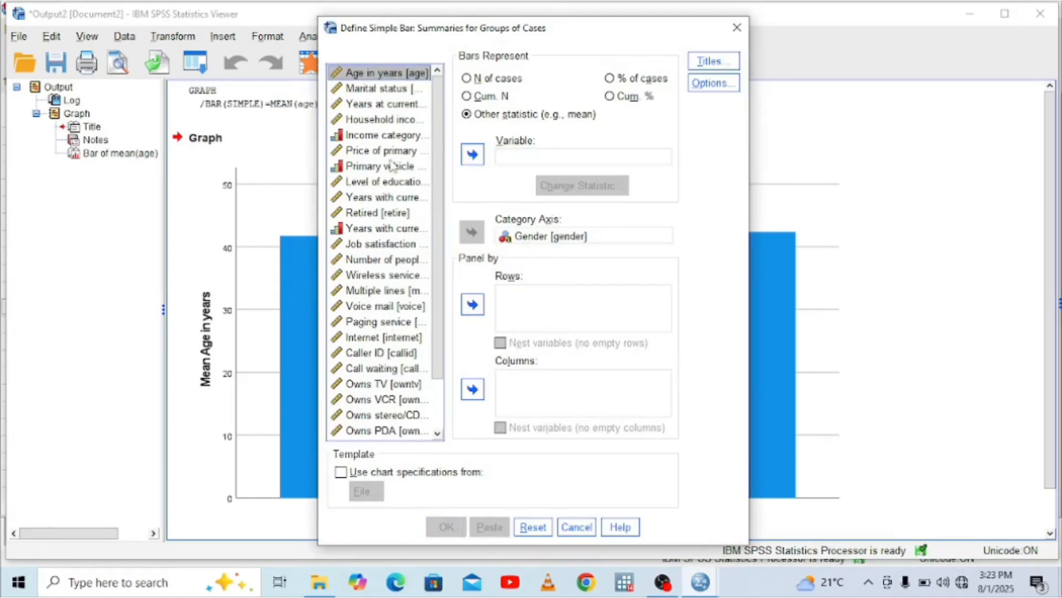
click(385, 122)
click(472, 155)
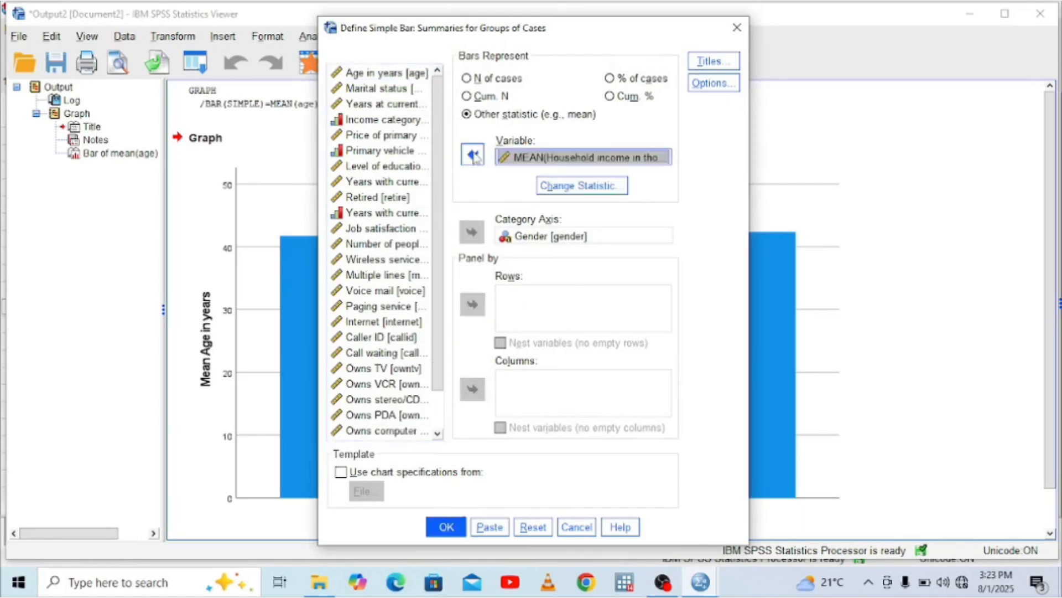
Replace Gender with Level of education as the category axis, then generate and view the mean household income bar chart
click(545, 237)
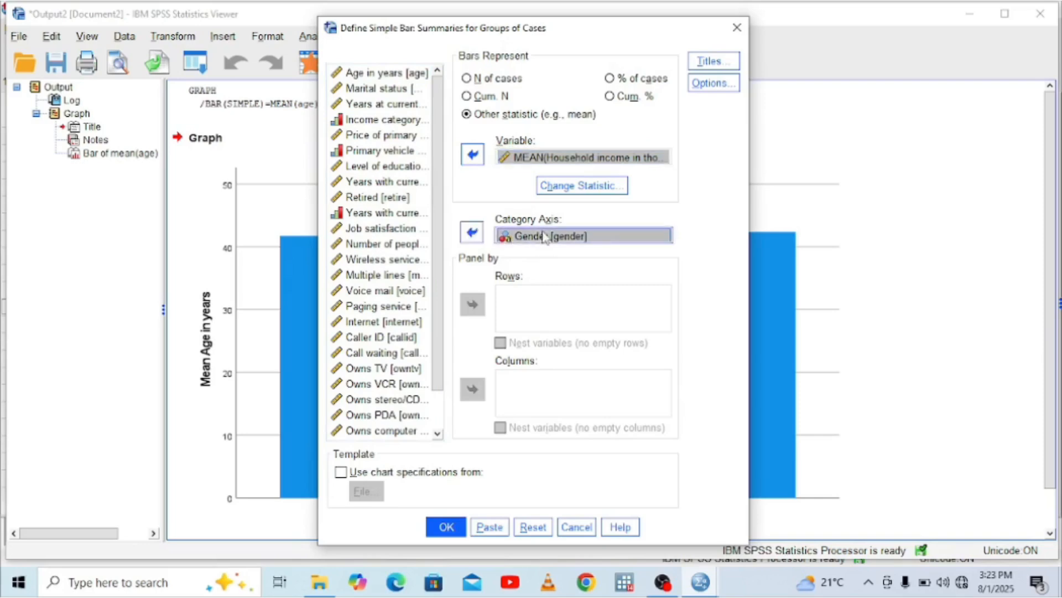
click(472, 231)
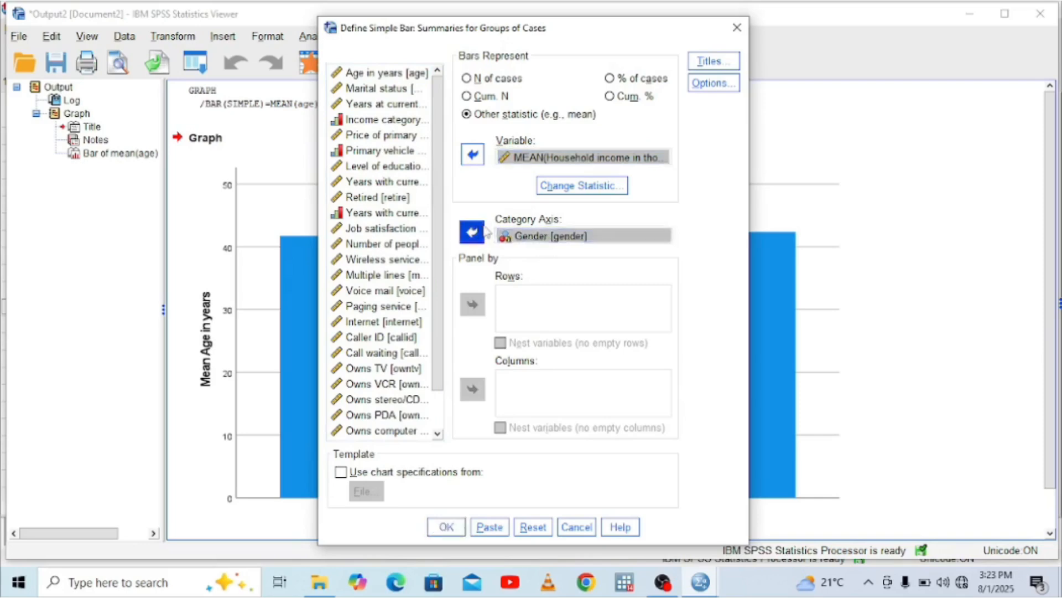
click(386, 167)
click(472, 232)
click(444, 525)
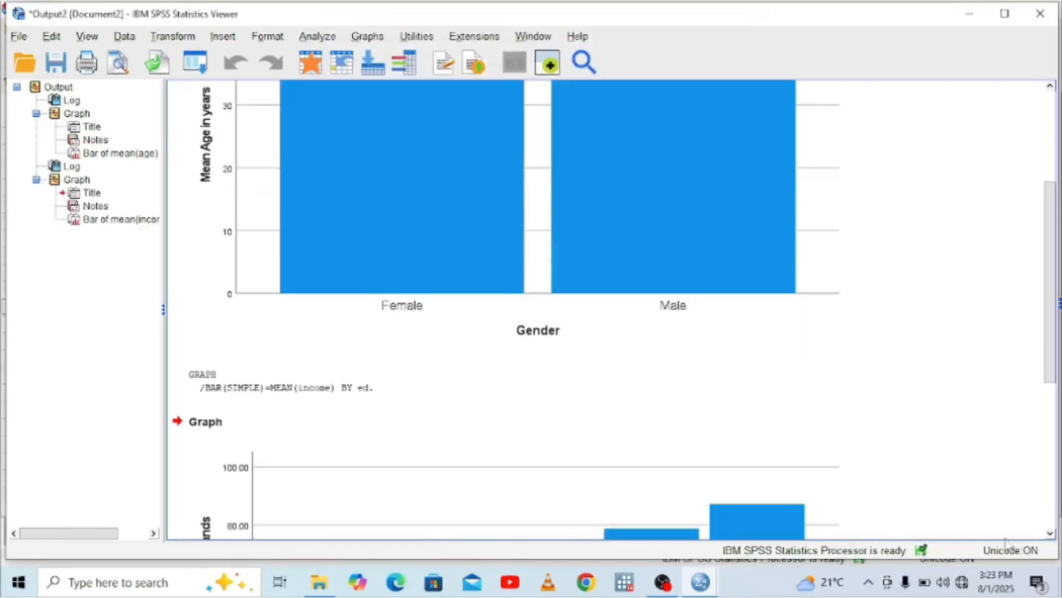
click(1052, 534)
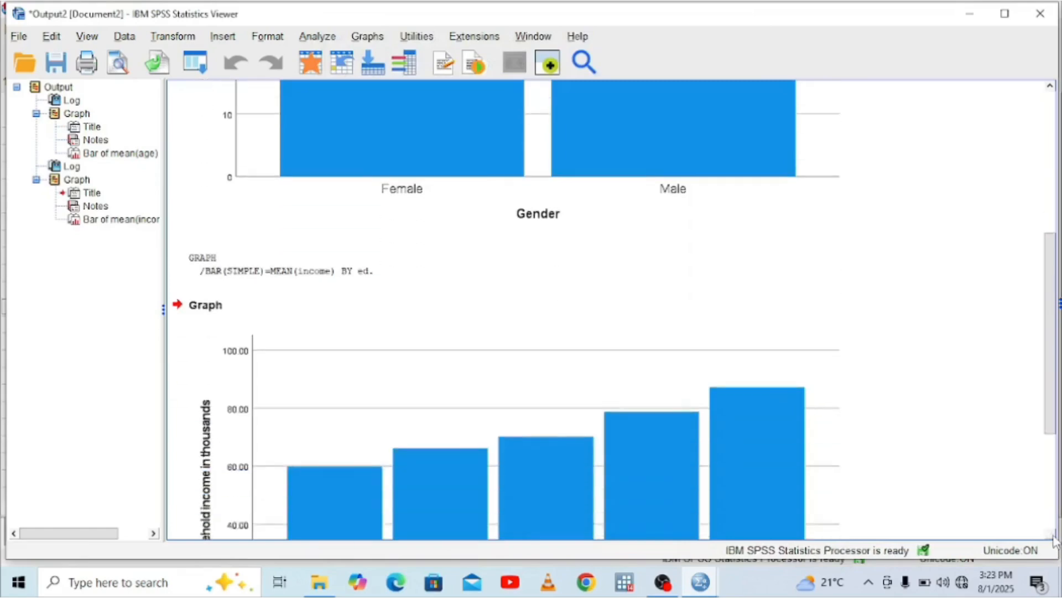
click(1052, 536)
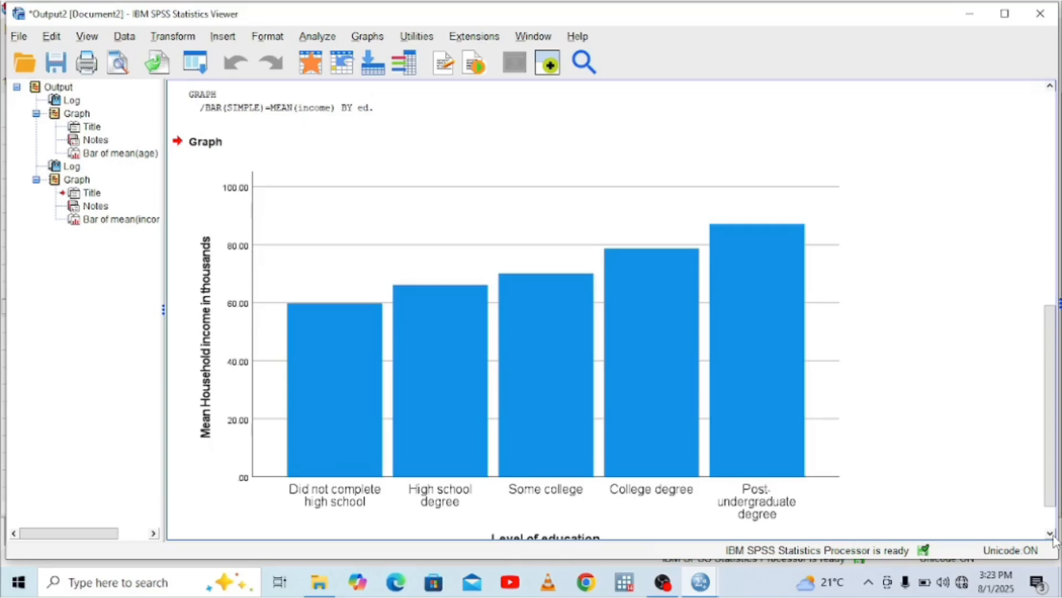
scroll(1055, 541, down, 2)
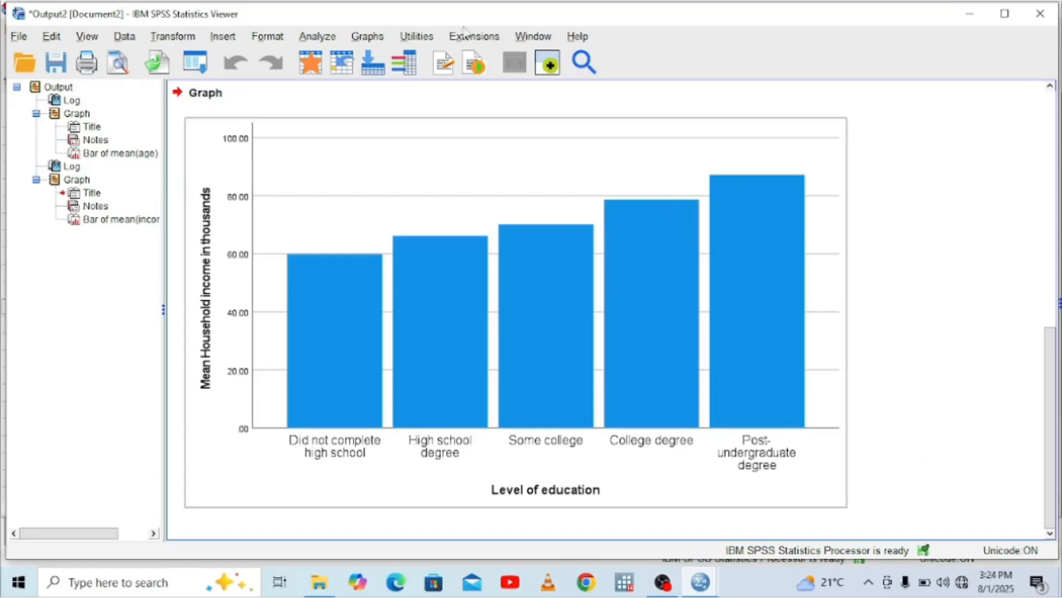
Set up a 3-D bar chart with groups of cases on both axes and bars representing the mean of Household income
click(366, 36)
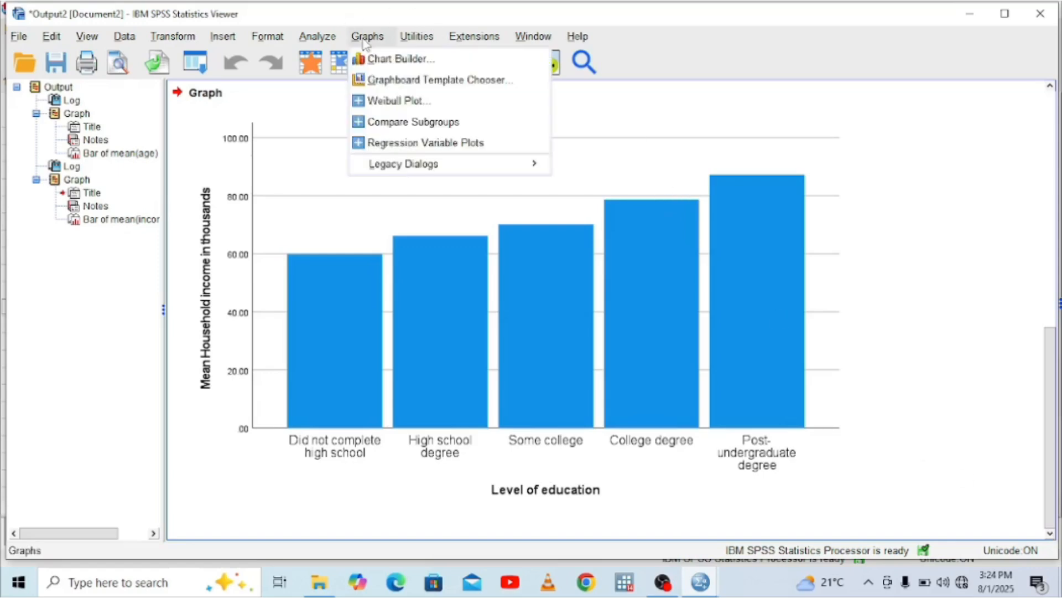
mouse_move(499, 170)
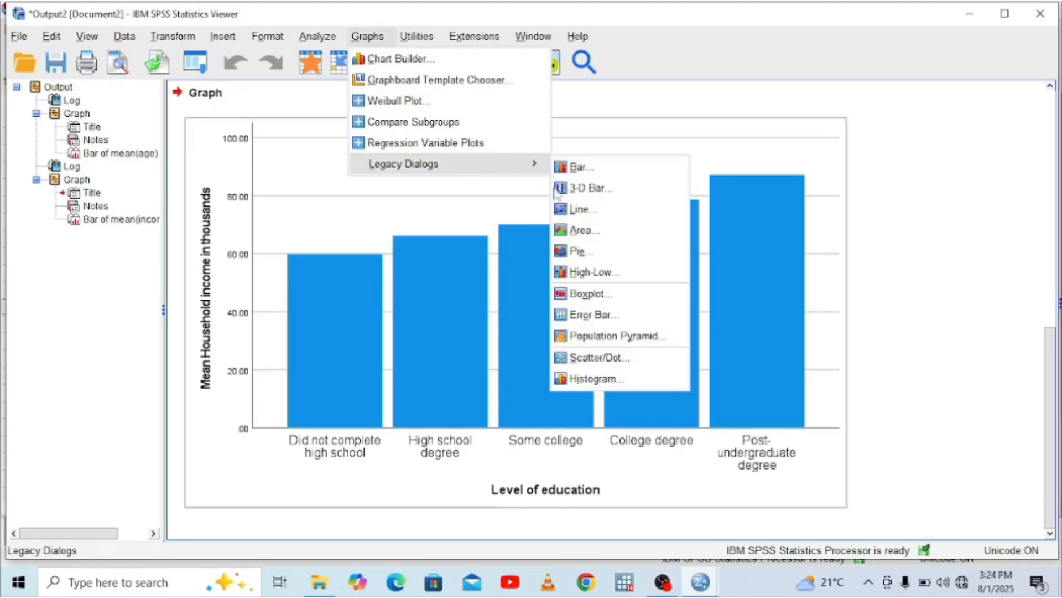
click(585, 191)
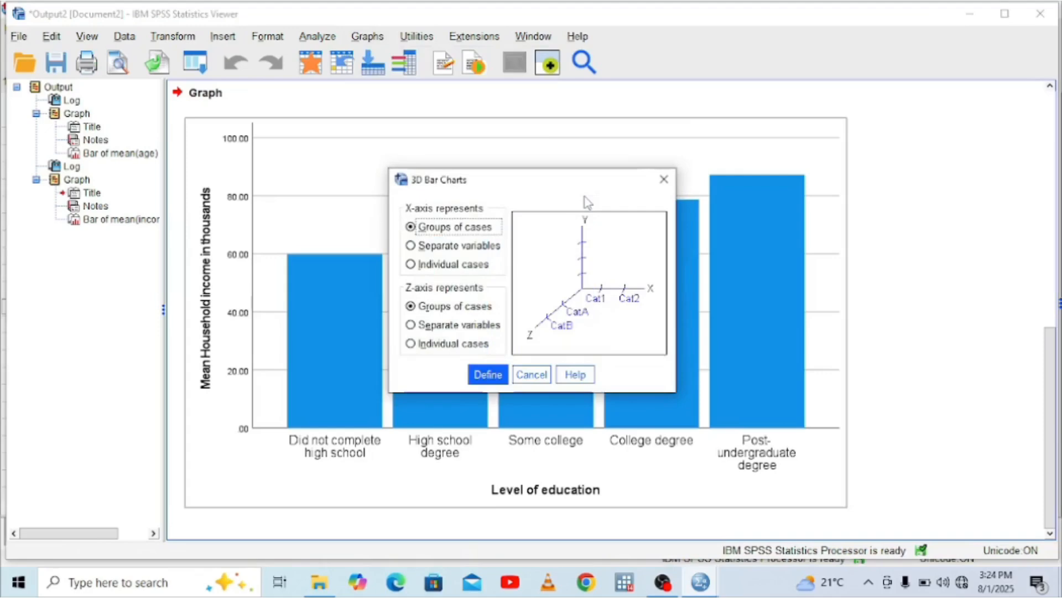
click(494, 376)
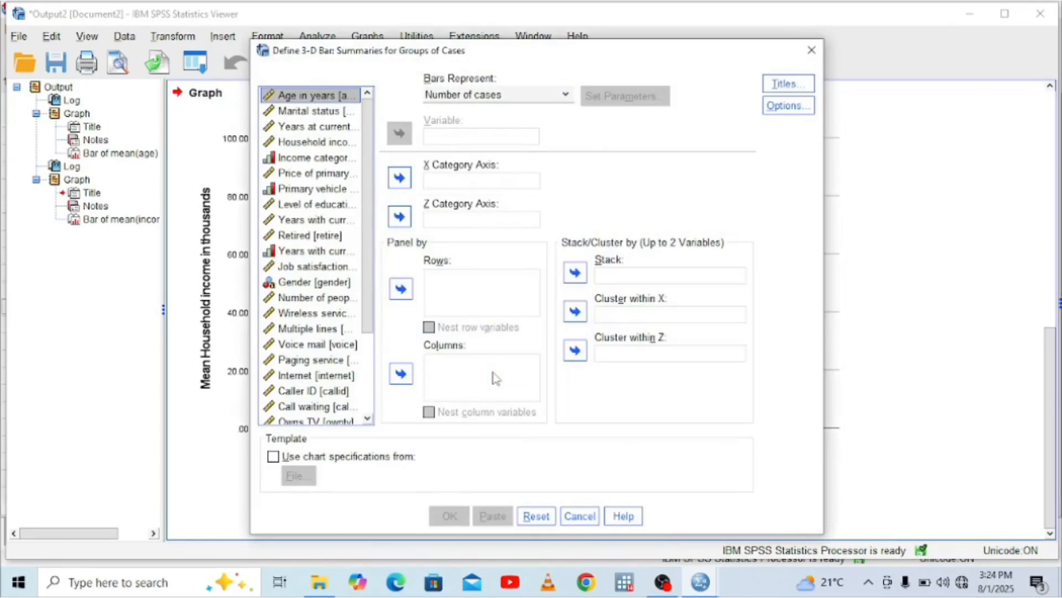
click(328, 142)
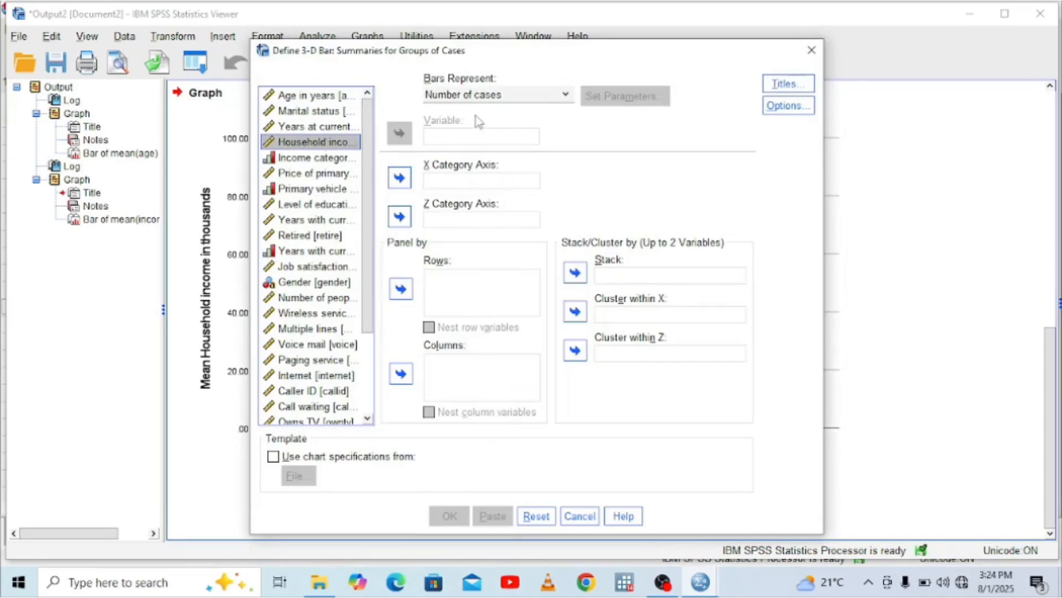
click(564, 95)
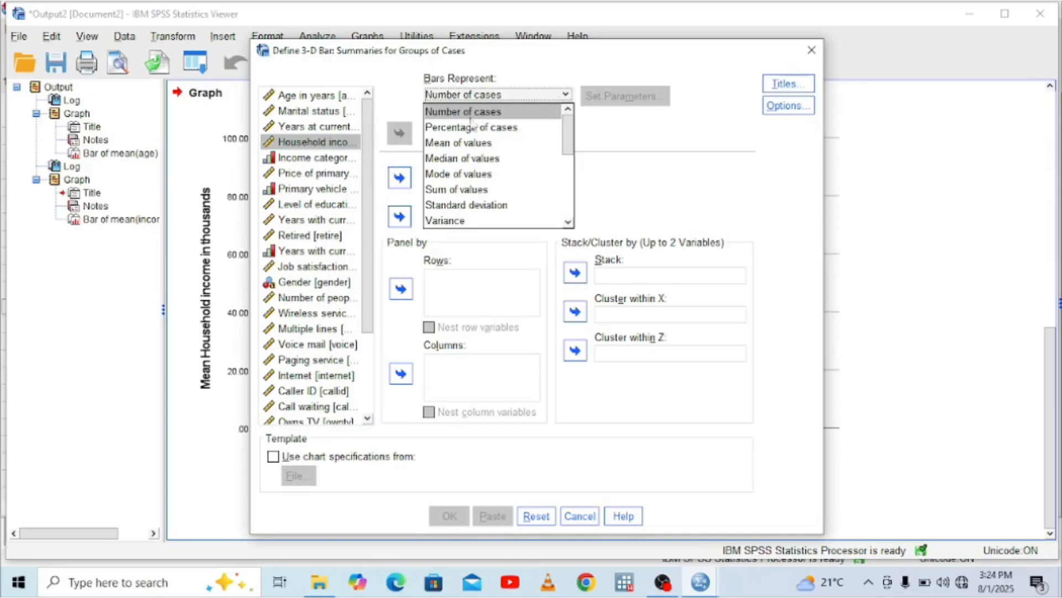
click(463, 143)
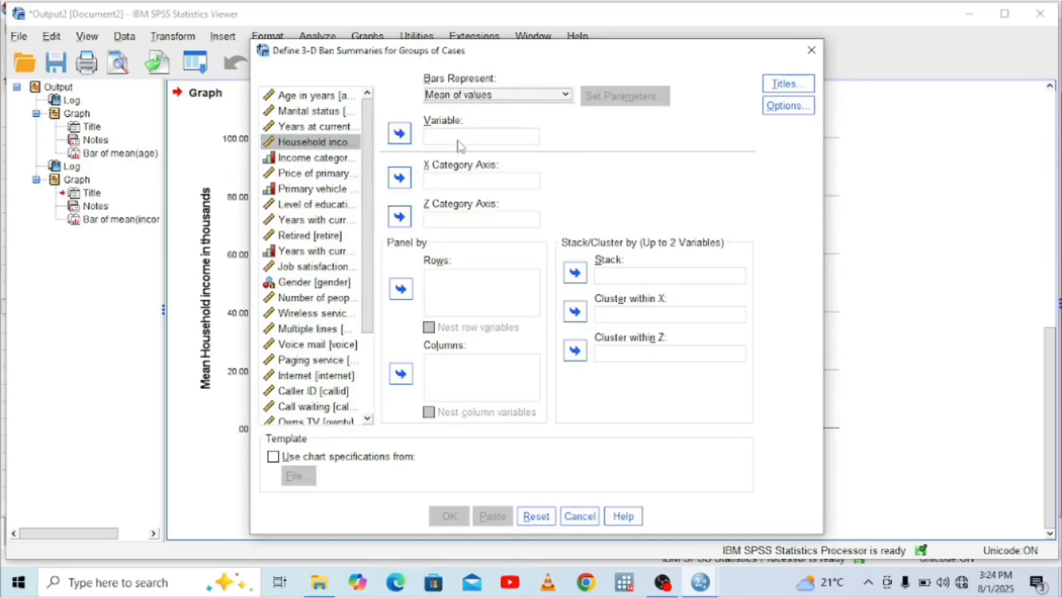
click(399, 135)
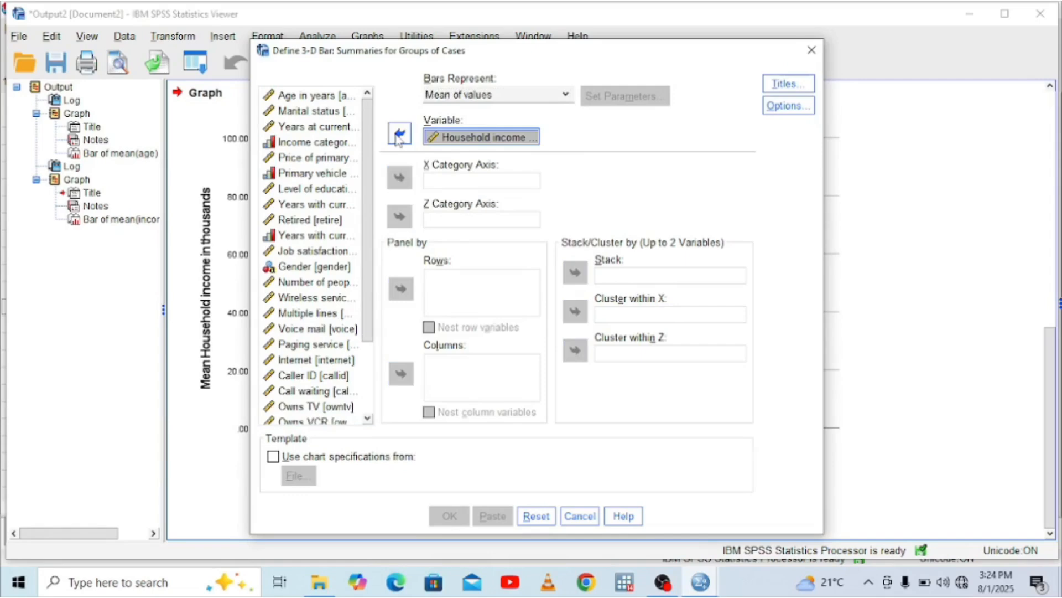
Assign Level of education to the X category axis and Retired to the Z category axis of the 3-D bar chart
click(332, 189)
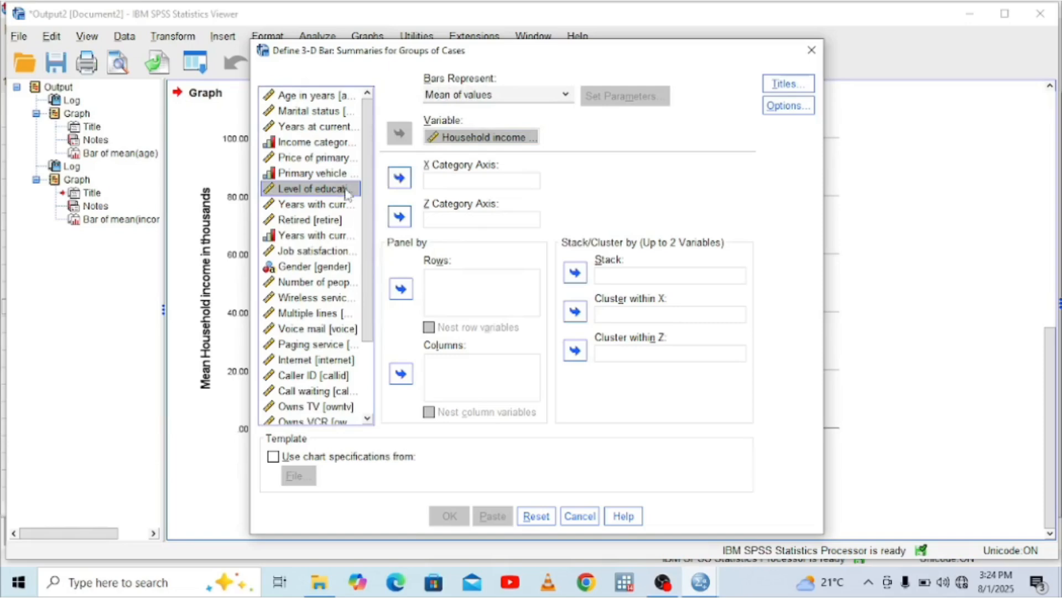
click(401, 177)
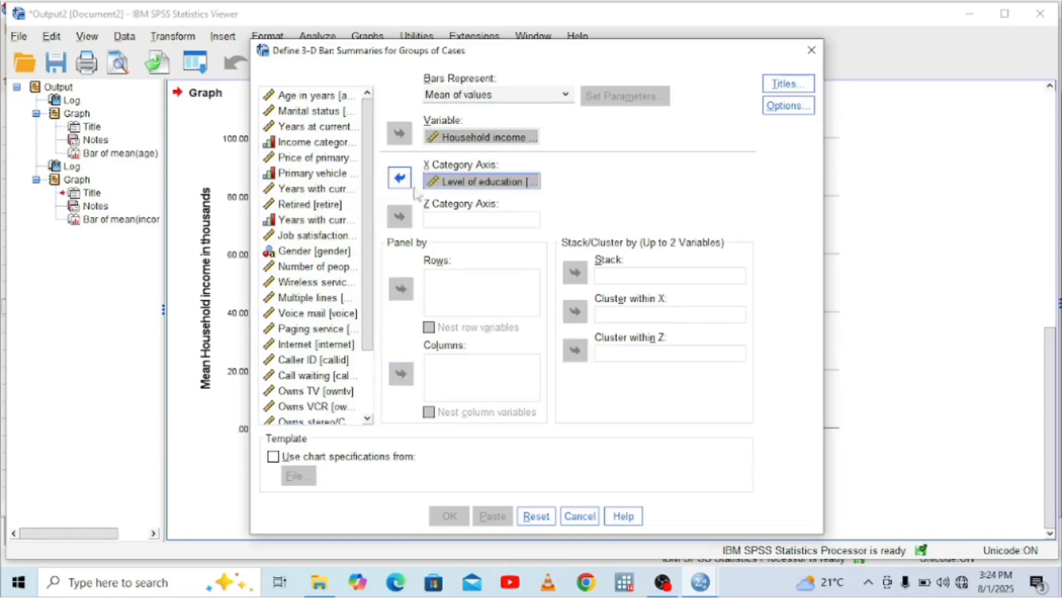
click(443, 220)
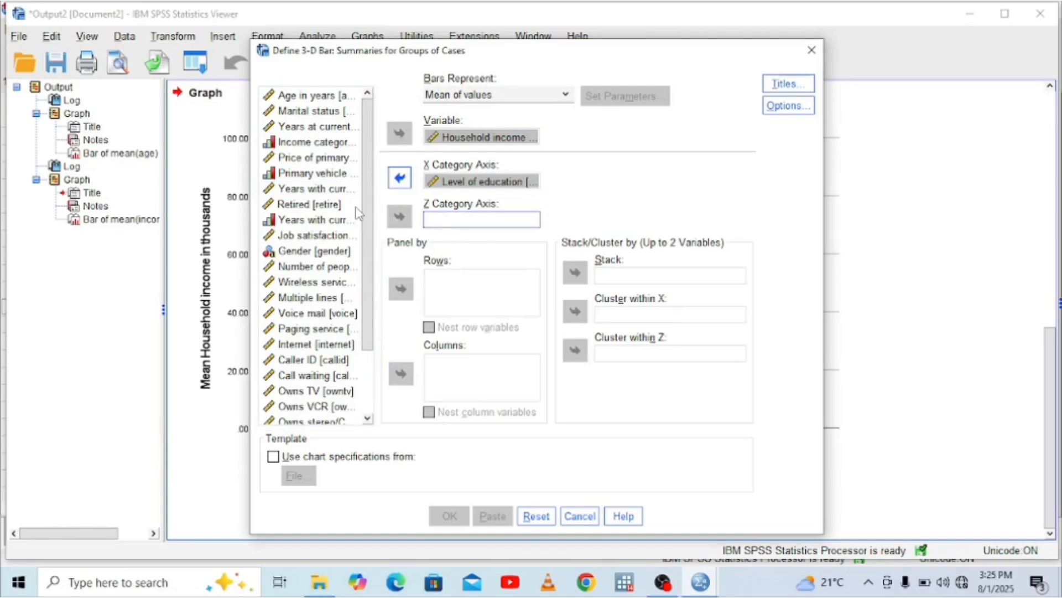
click(332, 205)
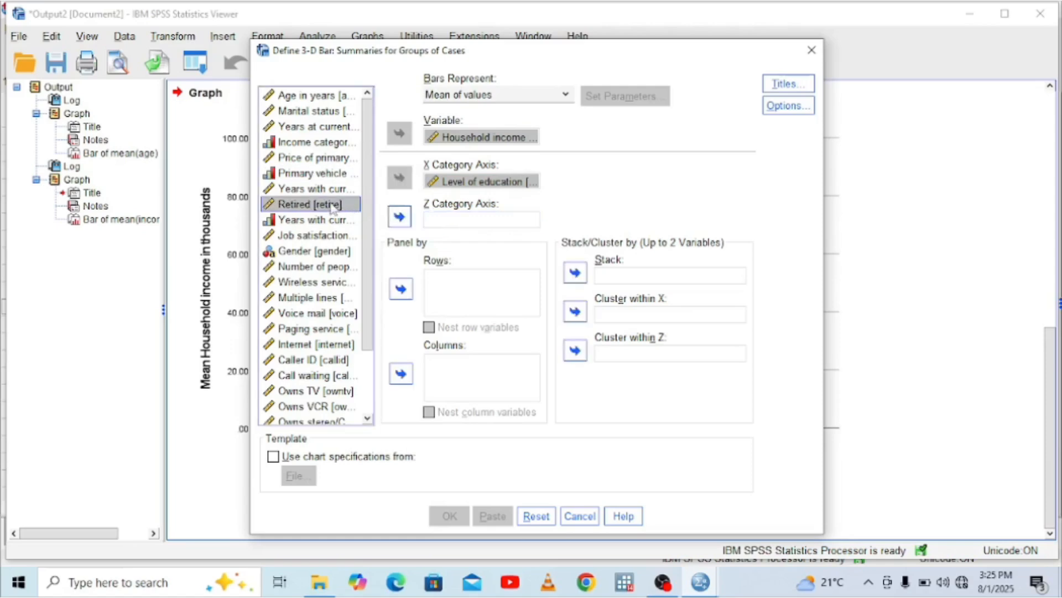
click(400, 216)
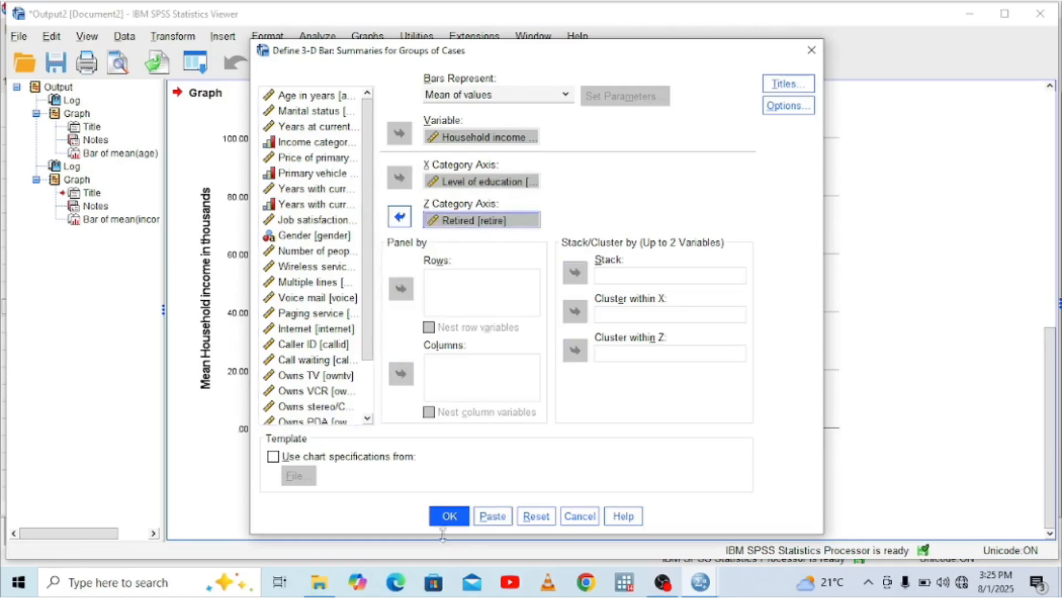
Generate the 3-D bar chart of mean household income and bring the whole chart into view in the output
click(447, 515)
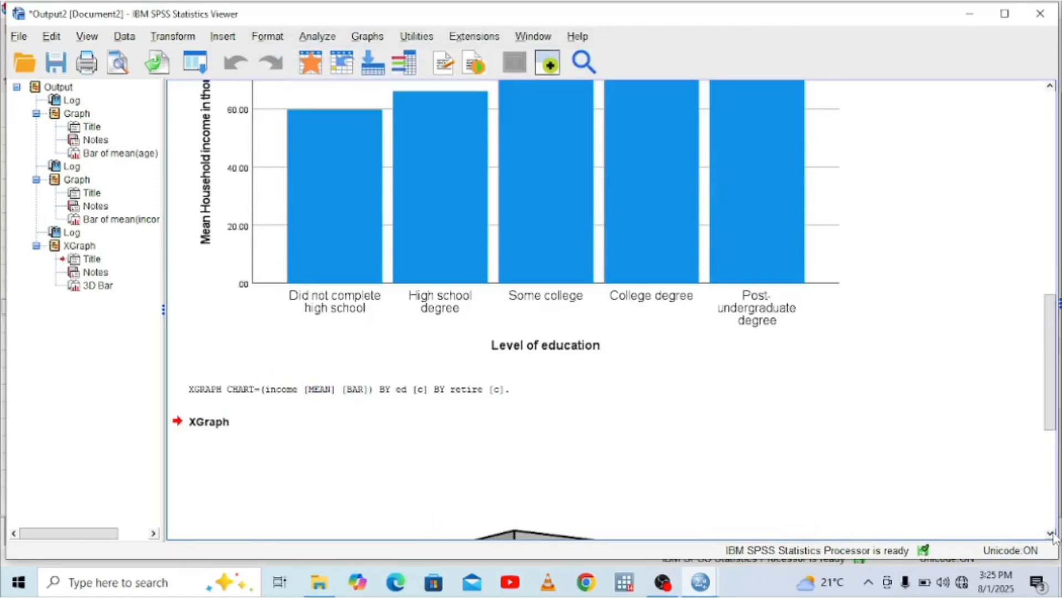
scroll(1054, 534, down, 5)
scroll(1054, 534, down, 4)
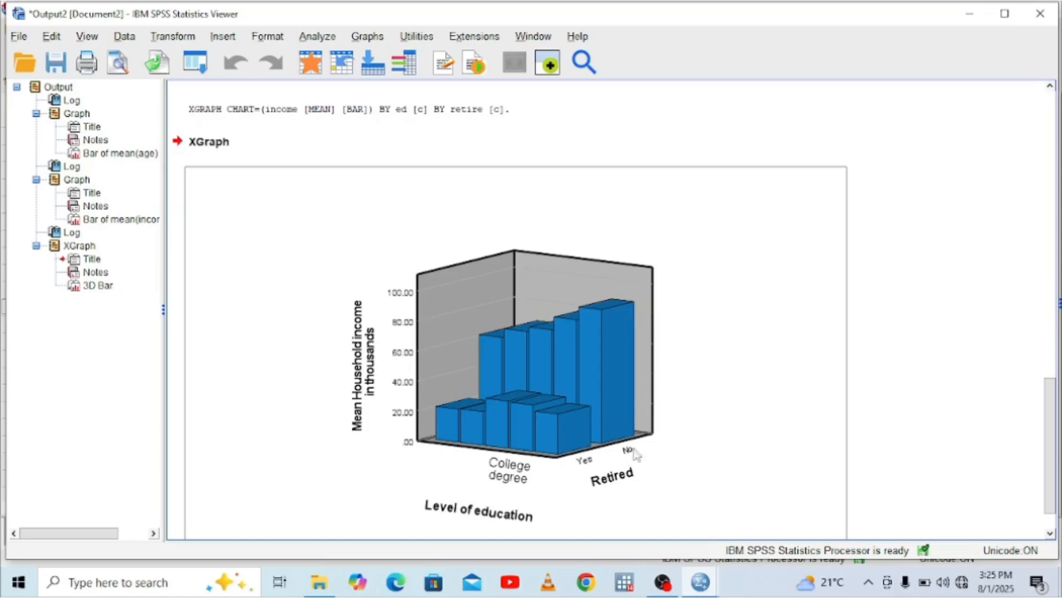
click(1051, 534)
click(1051, 535)
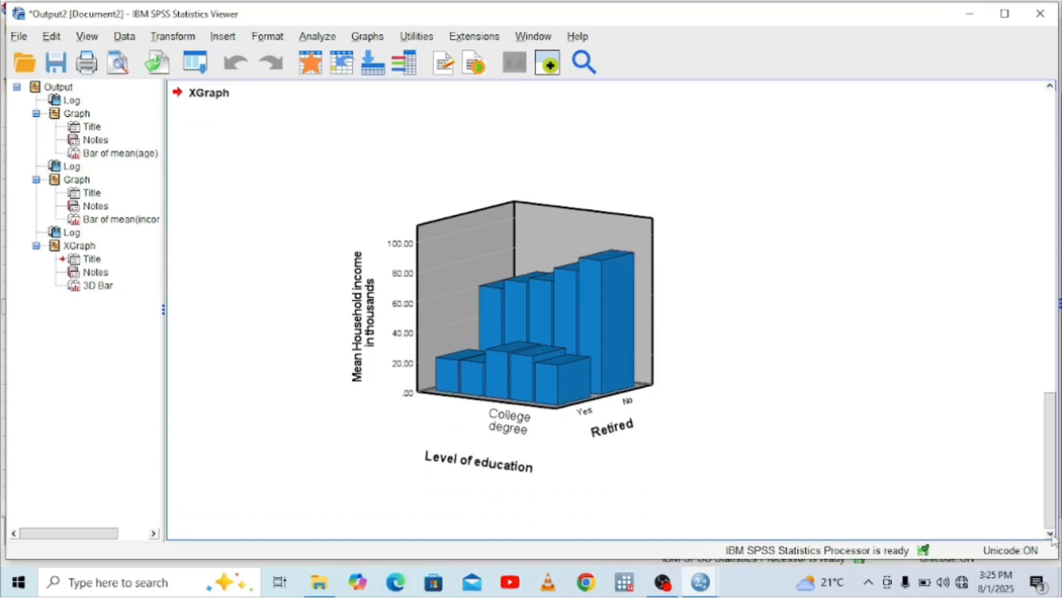
Set up a simple line chart with summaries for groups of cases, the line representing the mean of Household income in thousands
click(365, 37)
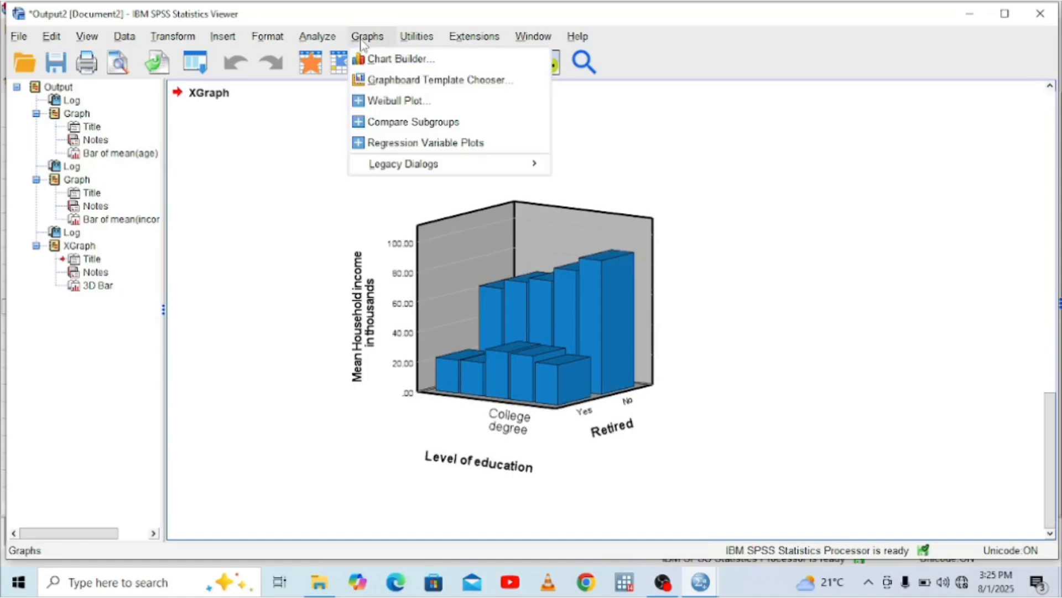
mouse_move(487, 164)
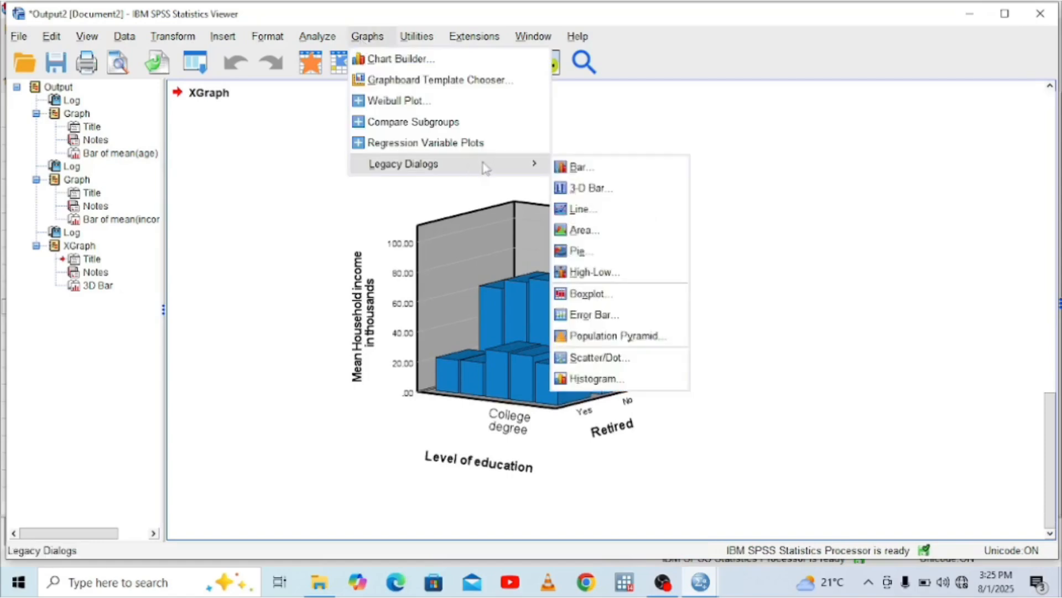
click(612, 216)
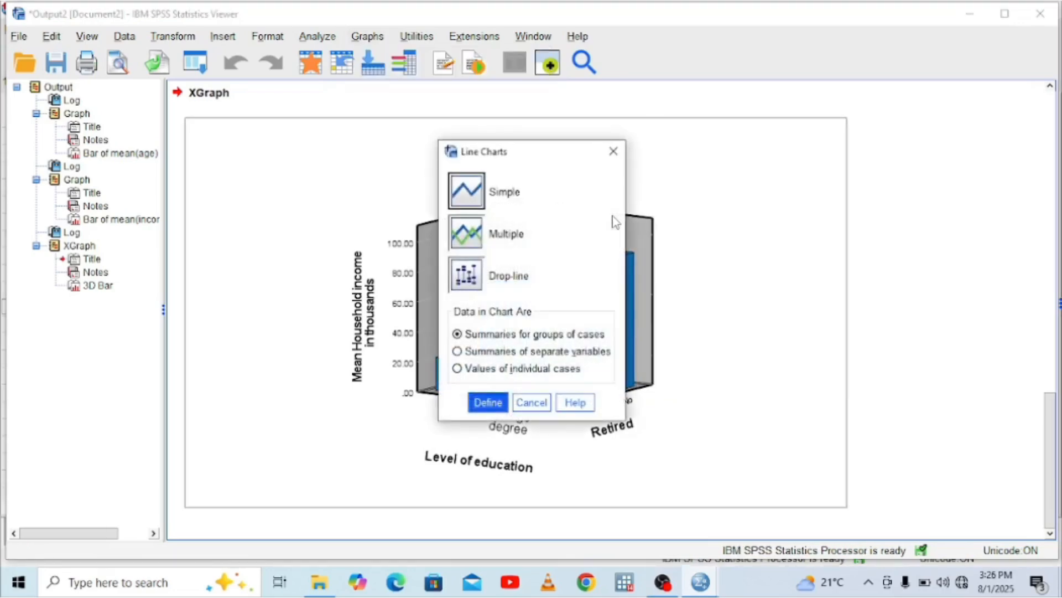
click(460, 189)
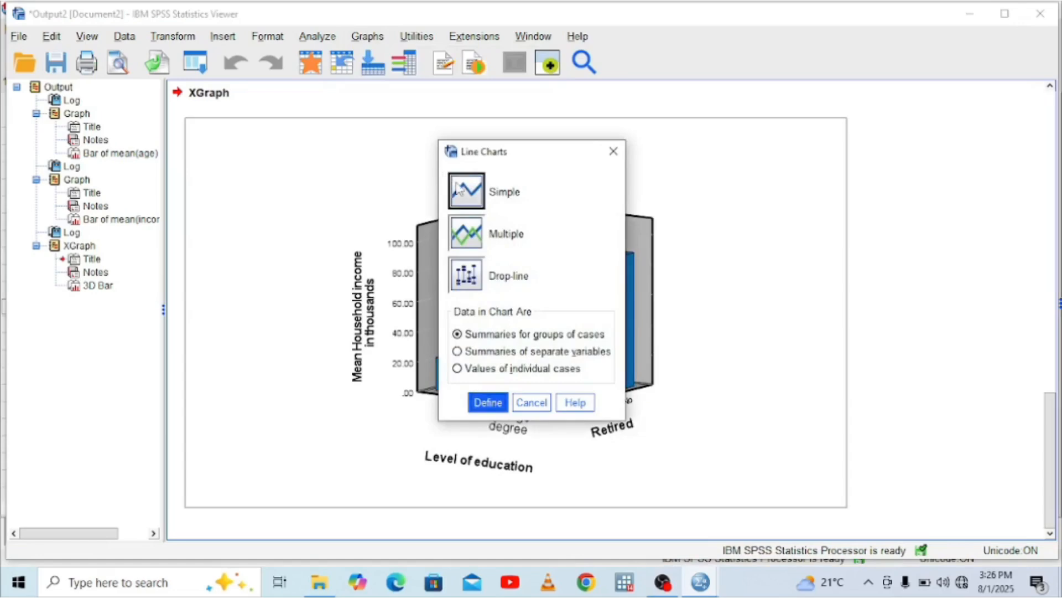
click(487, 402)
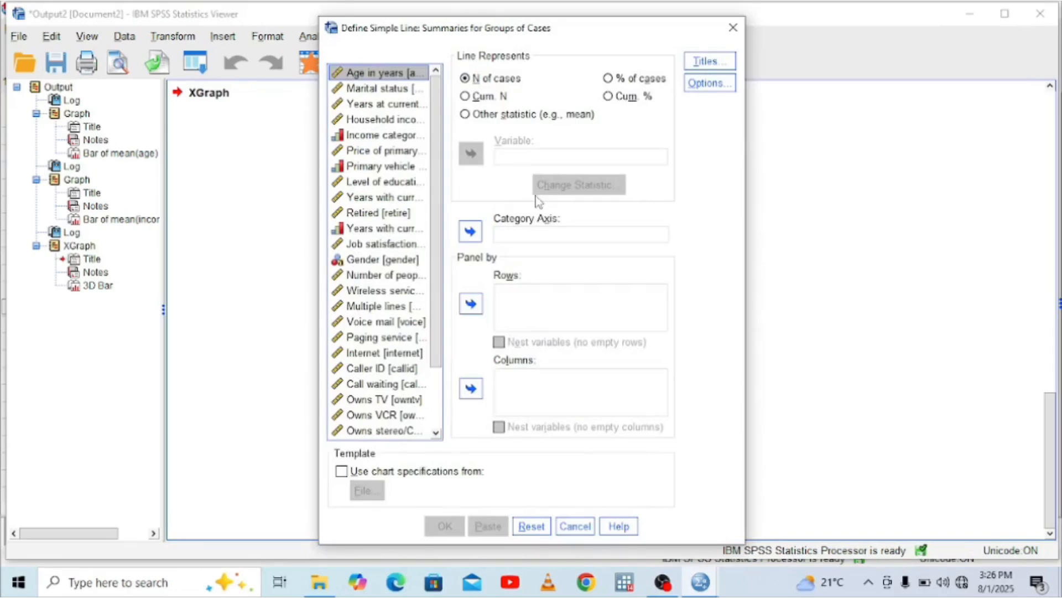
click(468, 118)
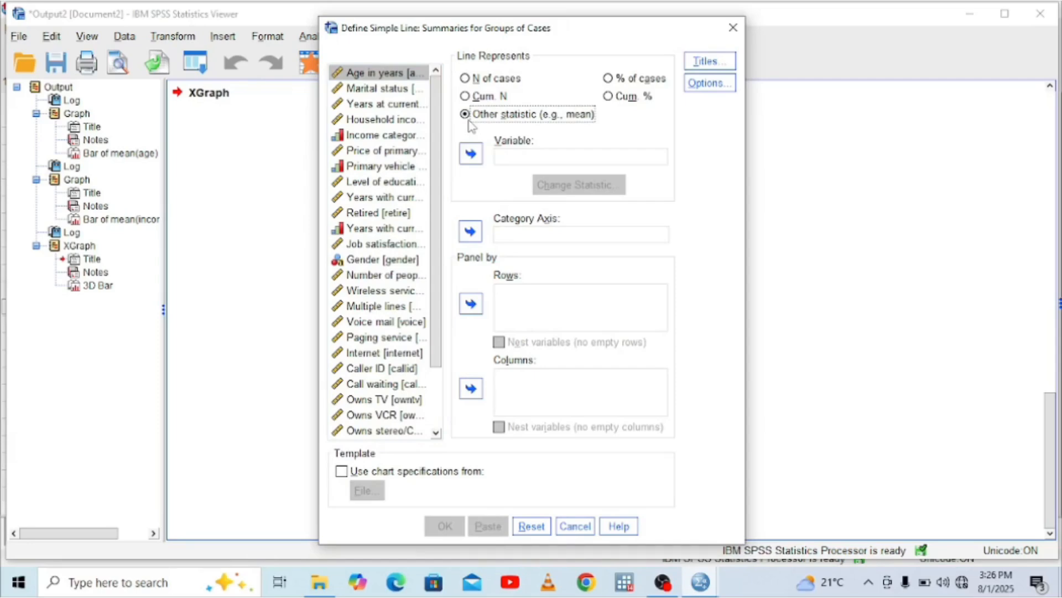
click(398, 120)
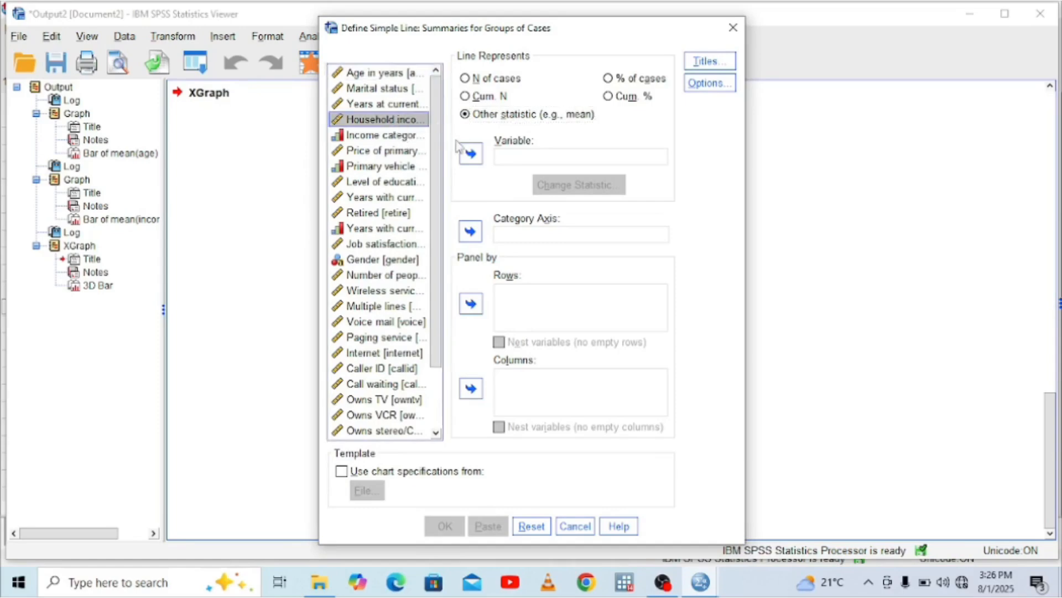
click(470, 153)
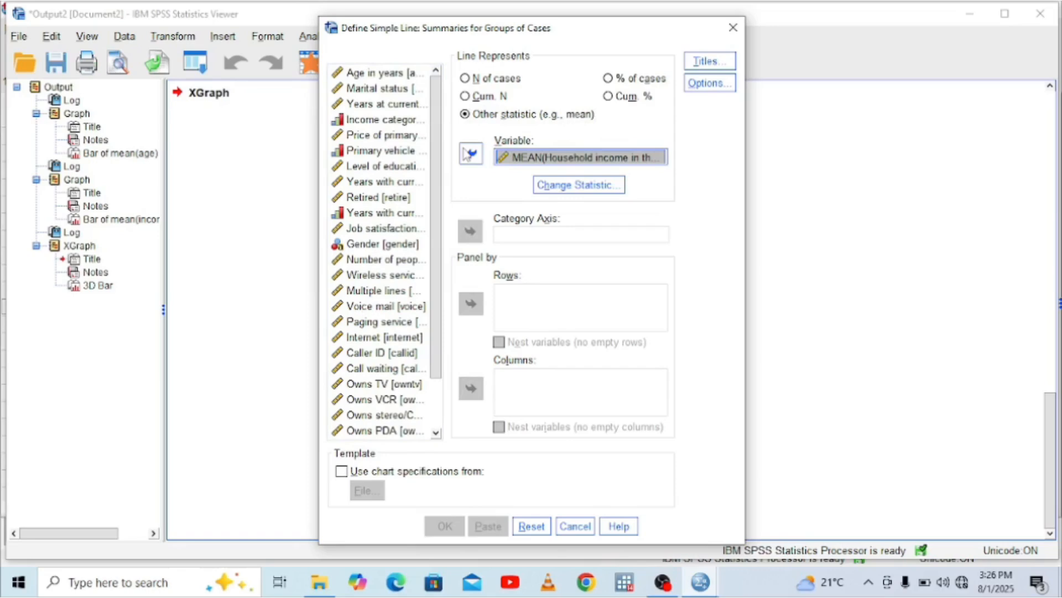
Assign Level of education to the line chart's category axis, then generate and view the chart
click(370, 168)
click(471, 233)
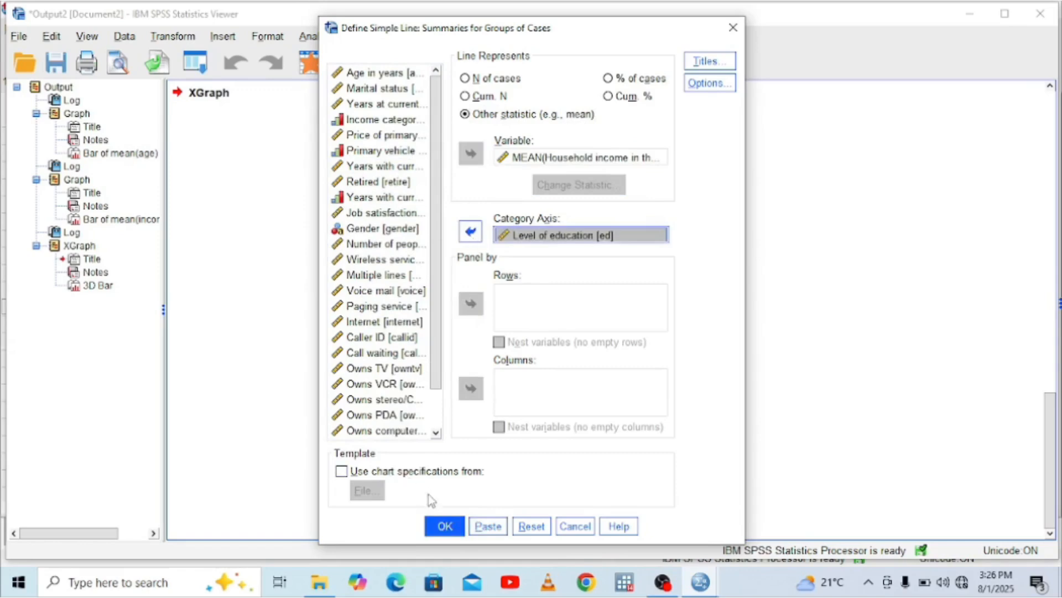
click(448, 525)
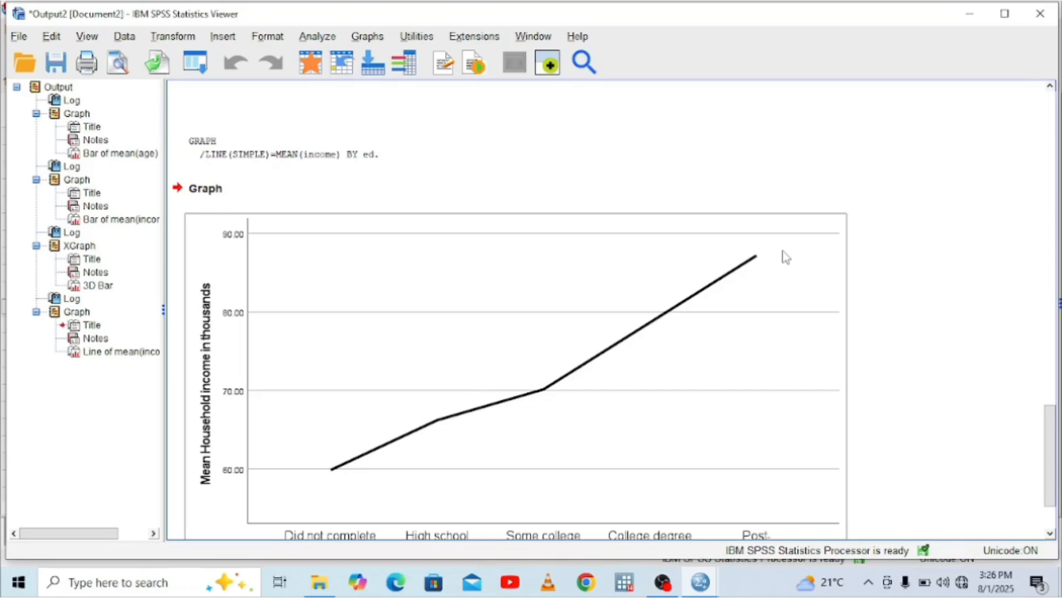
click(1050, 534)
click(1049, 534)
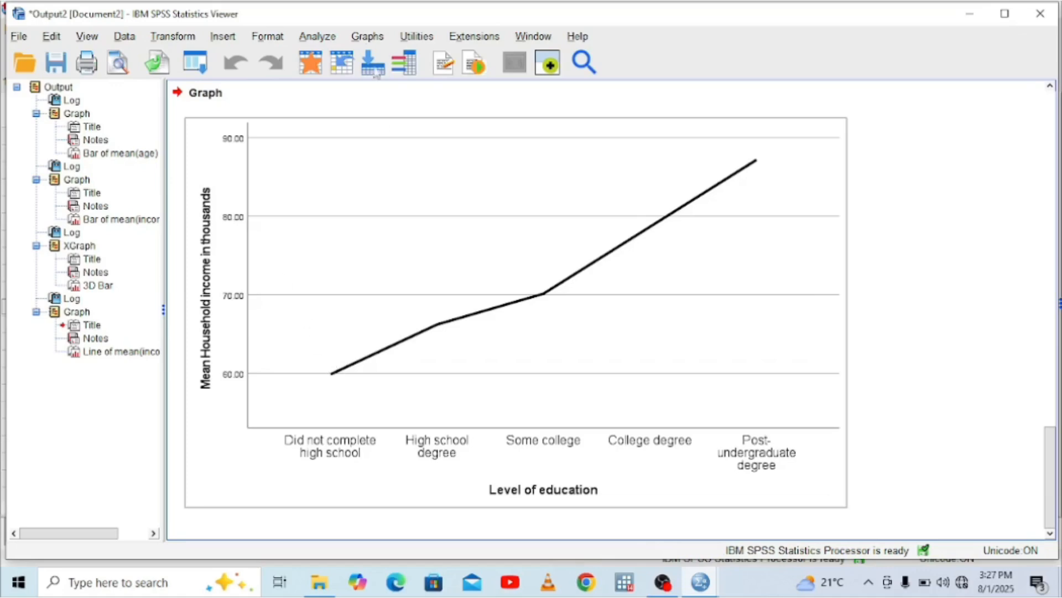
Set up a simple area chart with summaries for groups of cases, the area representing the mean of Household income in thousands
click(366, 37)
mouse_move(540, 165)
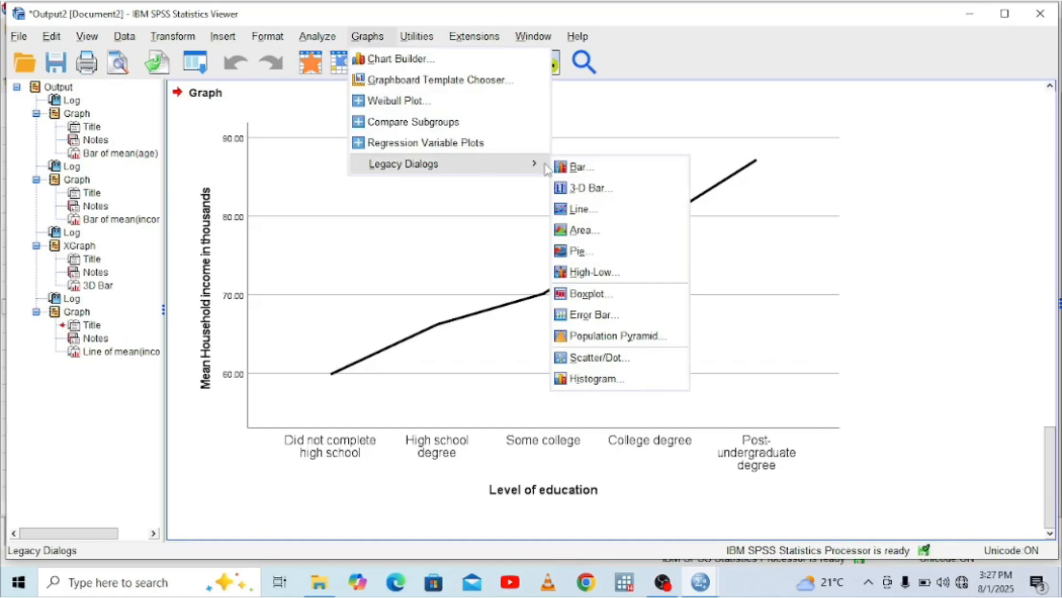
click(617, 234)
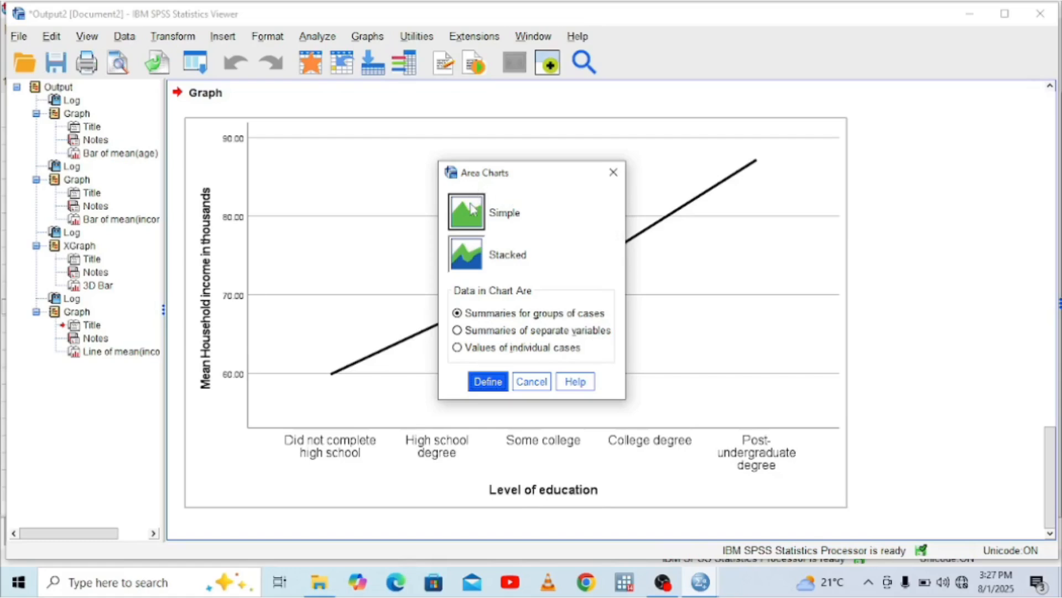
click(489, 381)
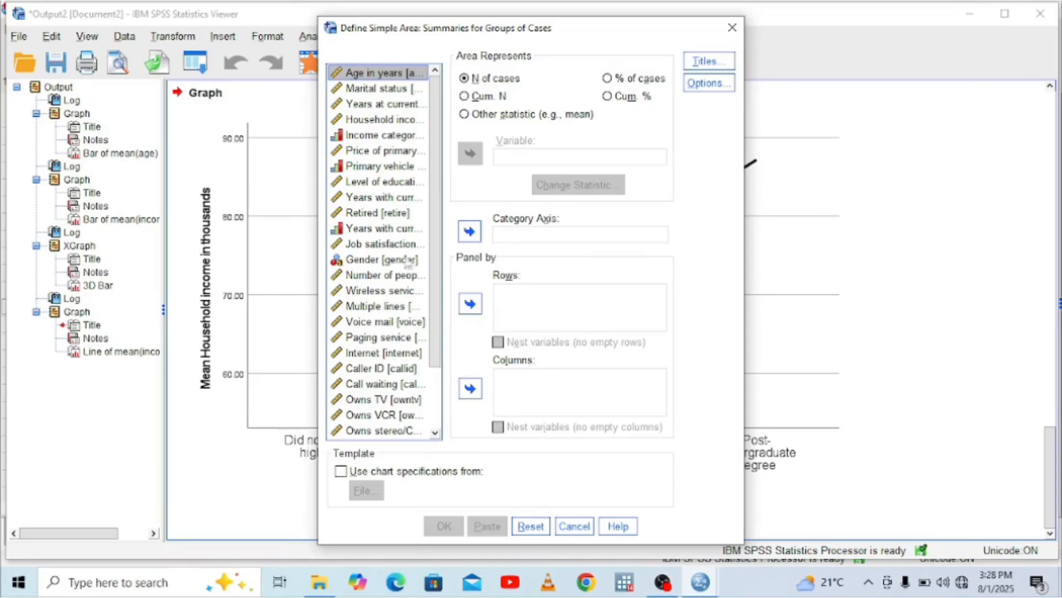
click(380, 122)
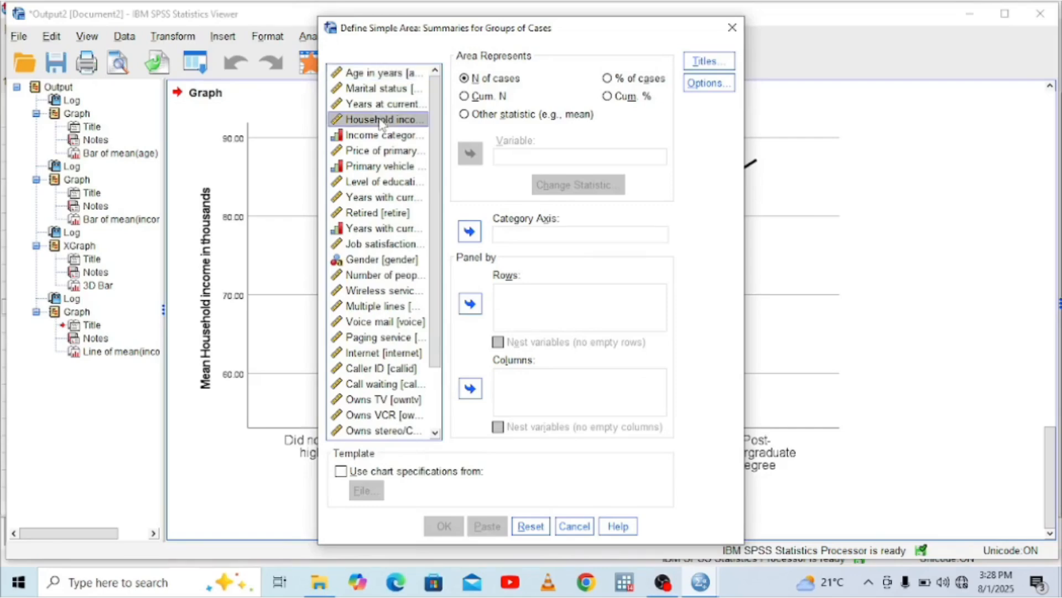
click(465, 114)
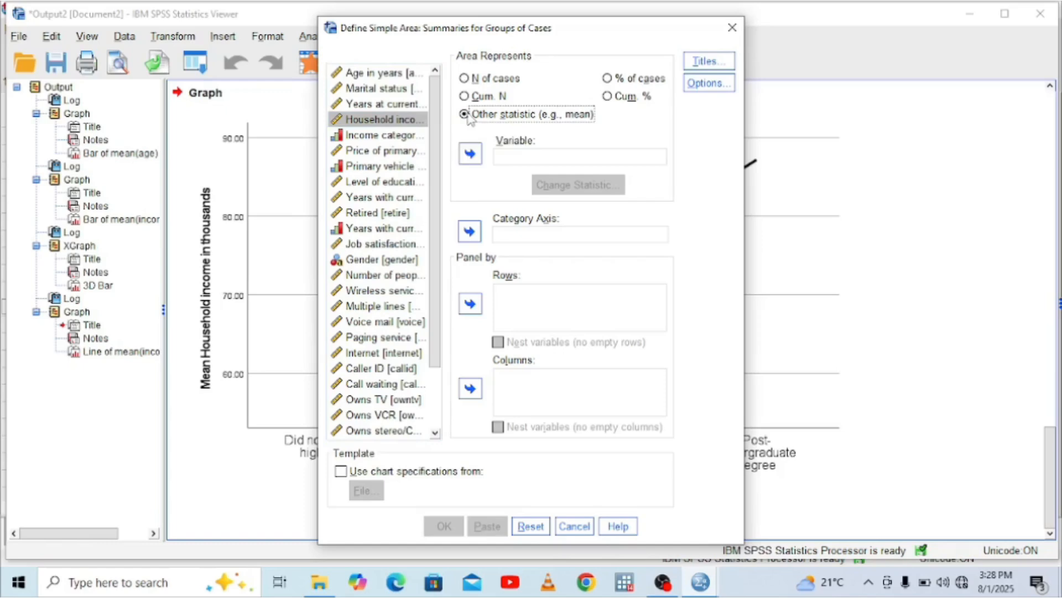
click(470, 154)
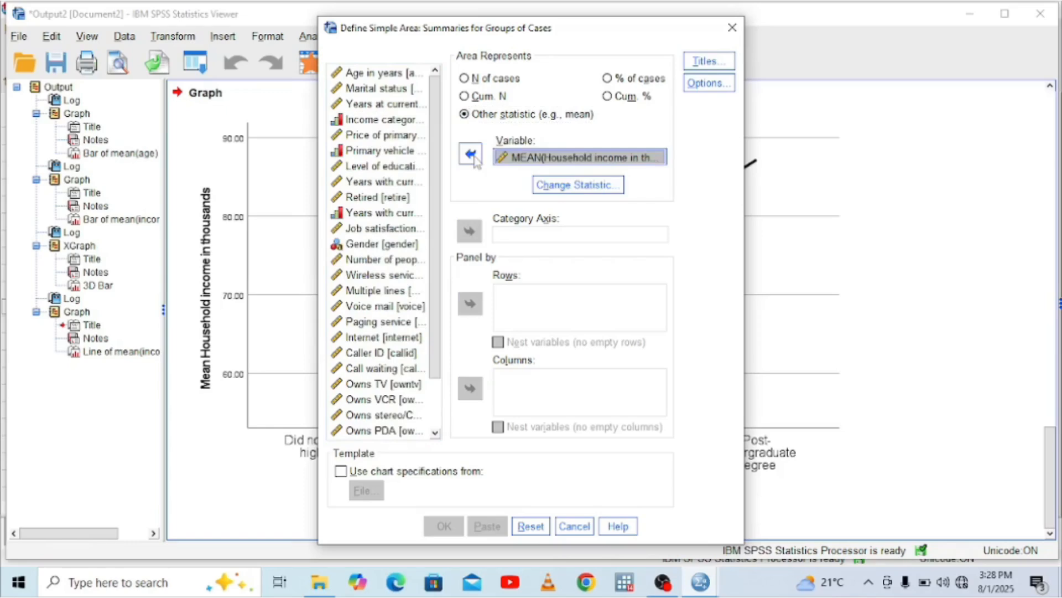
Assign Level of education to the simple area chart's category axis, then generate and view the chart
click(380, 166)
click(470, 232)
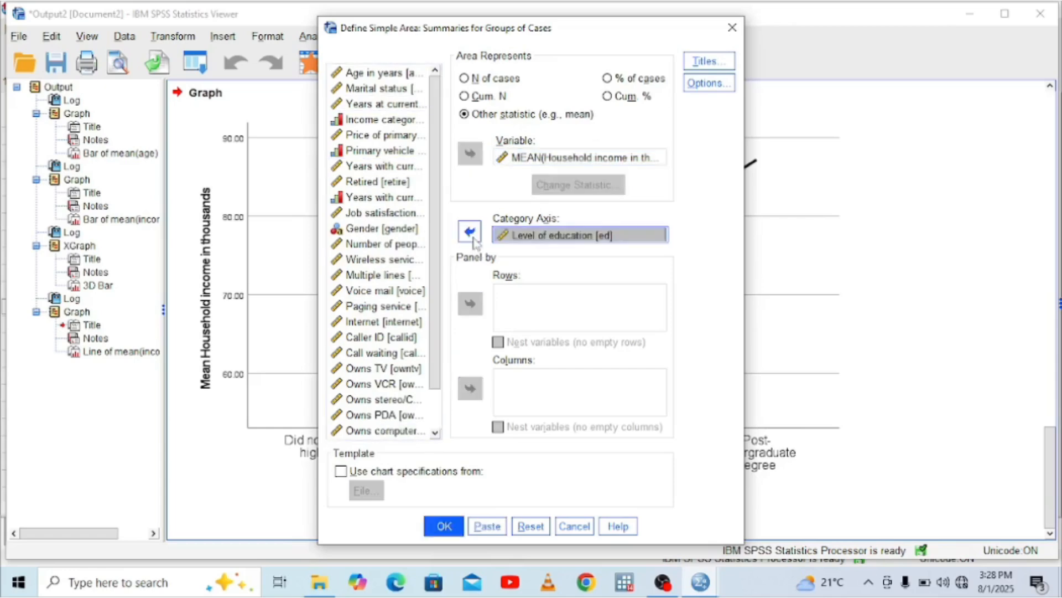
click(439, 533)
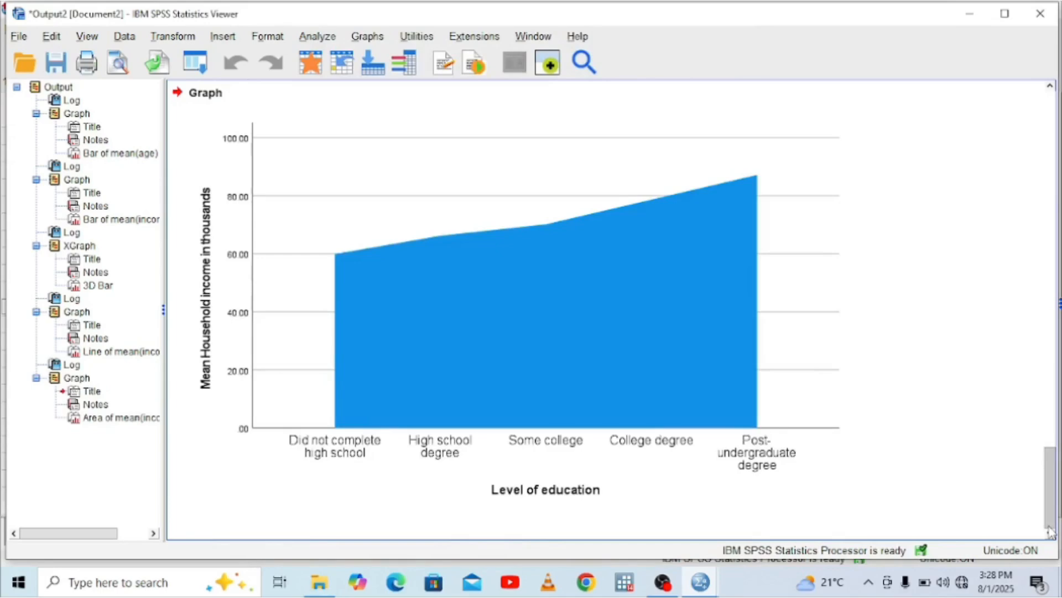
click(453, 271)
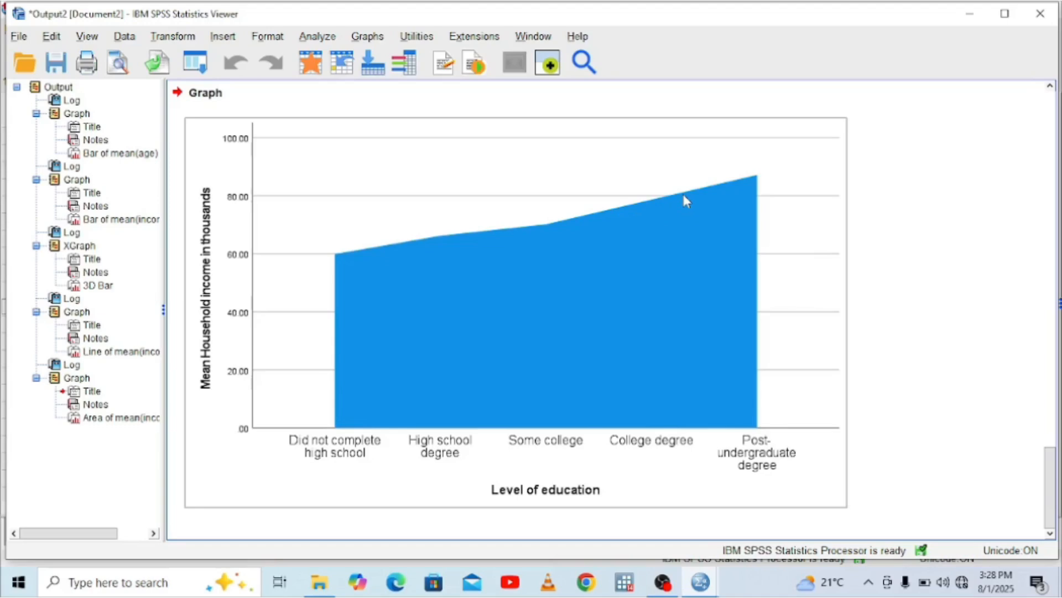
Set up a stacked area chart with summaries for groups of cases, using Household income in thousands as the other-statistic variable
click(361, 38)
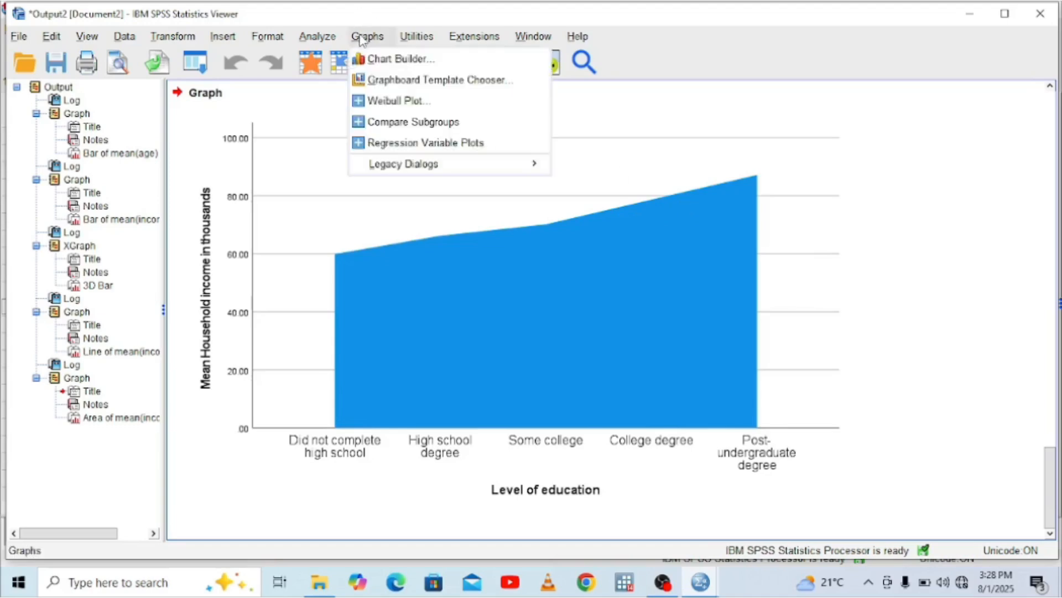
mouse_move(512, 171)
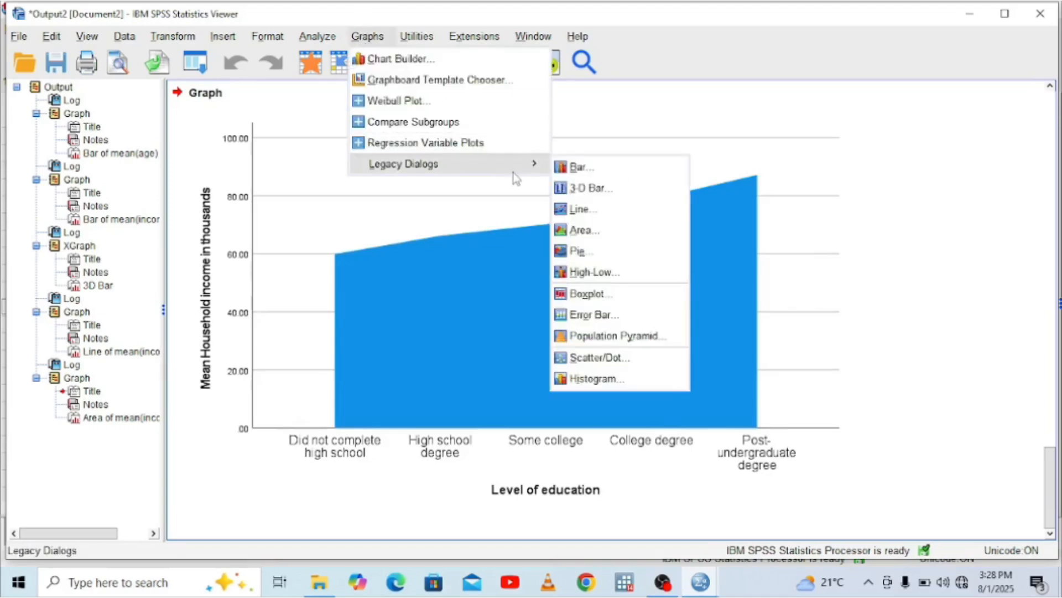
click(579, 231)
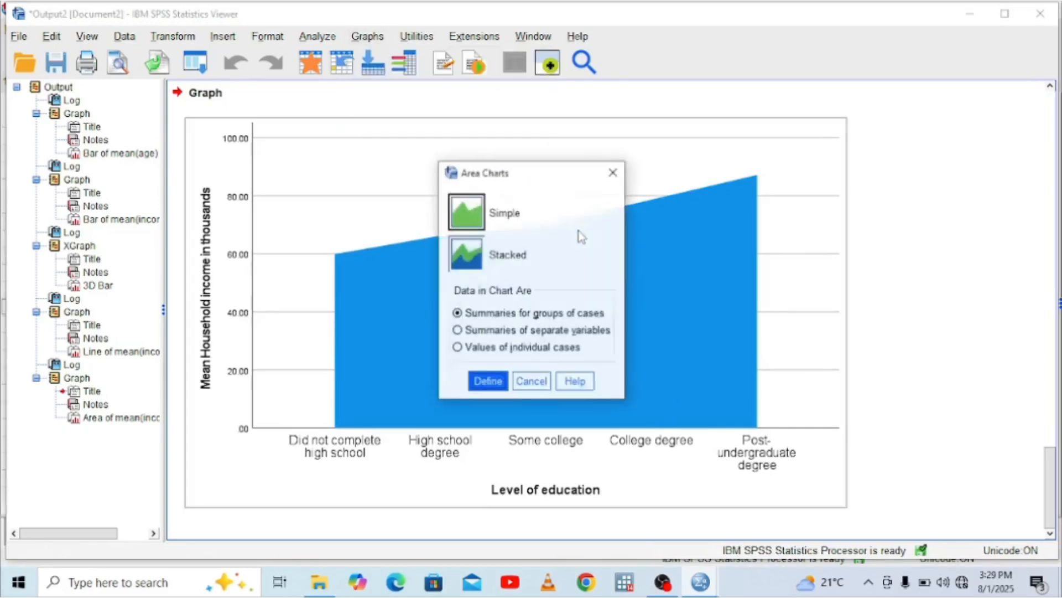
click(478, 258)
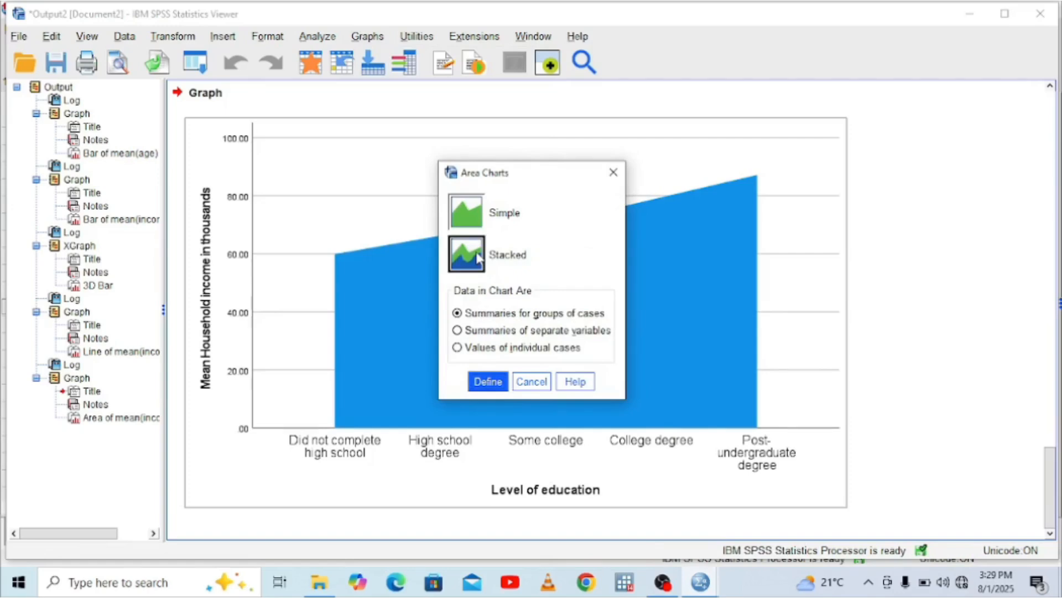
click(487, 385)
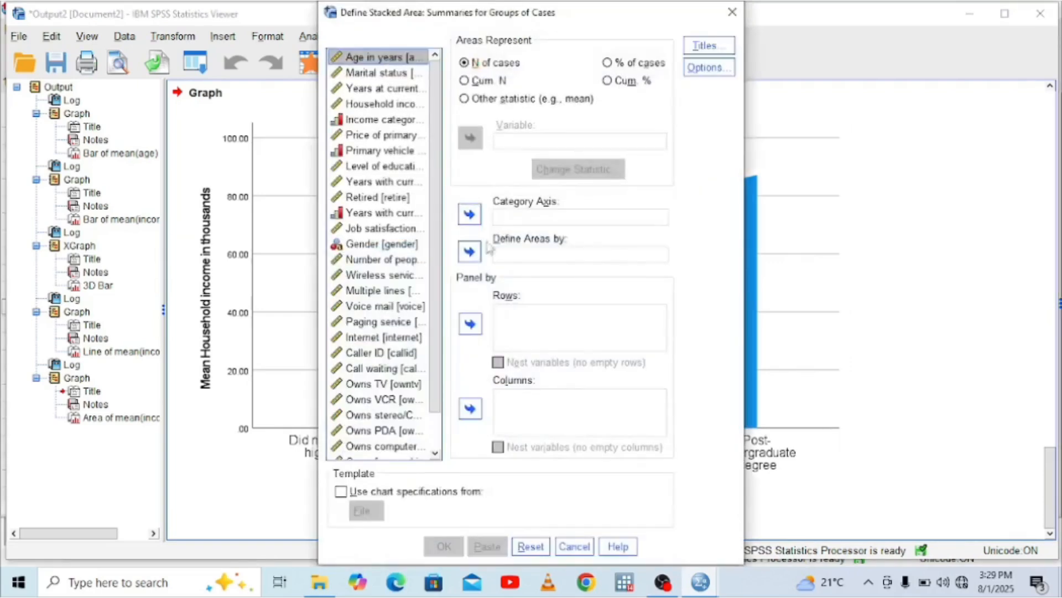
click(470, 101)
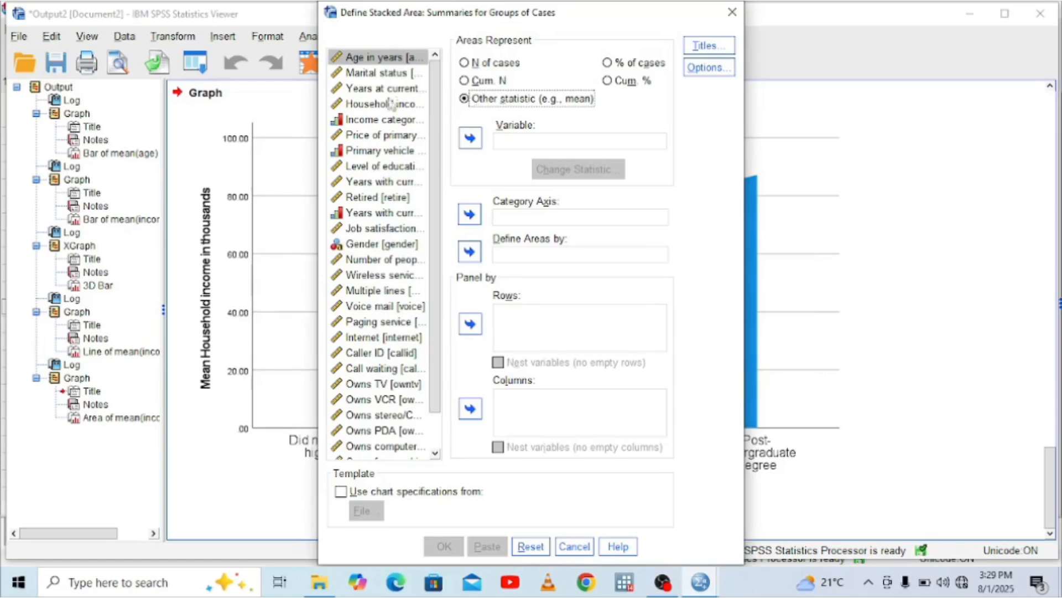
click(379, 104)
click(470, 139)
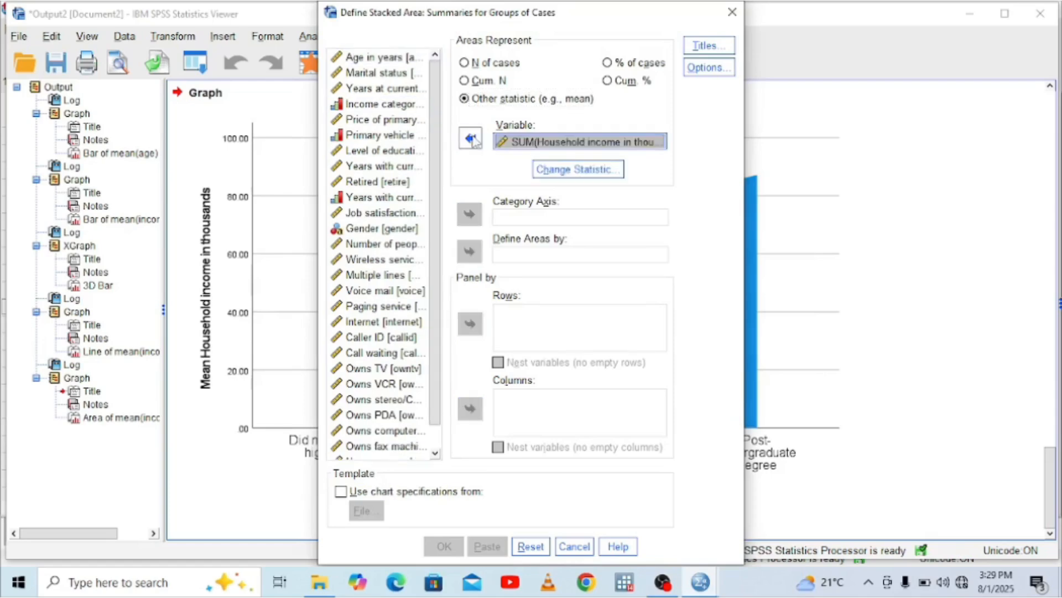
Assign Level of education to the stacked area chart's category axis and define its areas by Job satisfaction
click(378, 154)
click(469, 216)
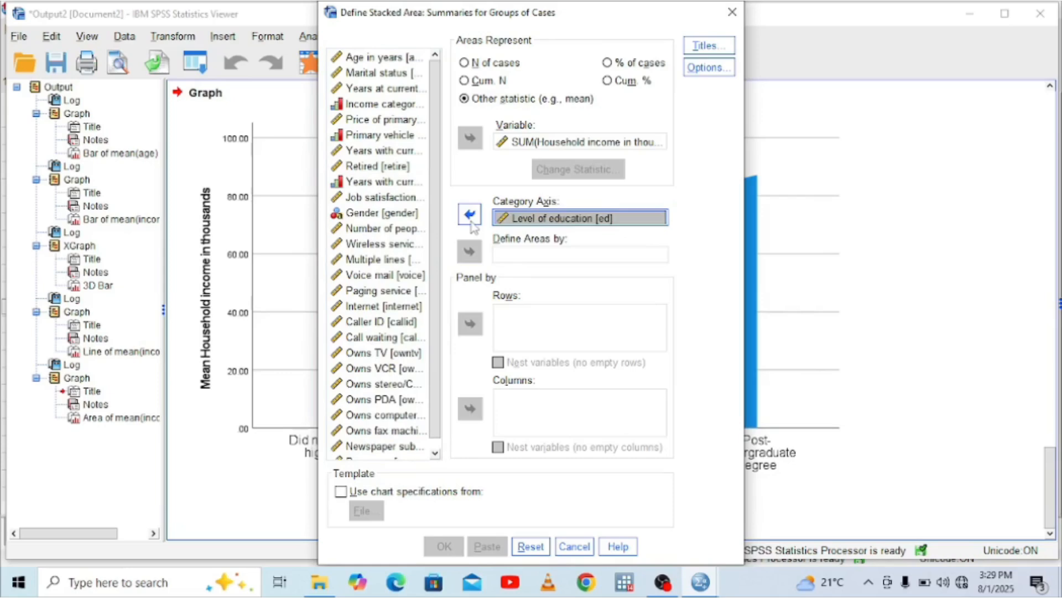
click(377, 199)
click(469, 252)
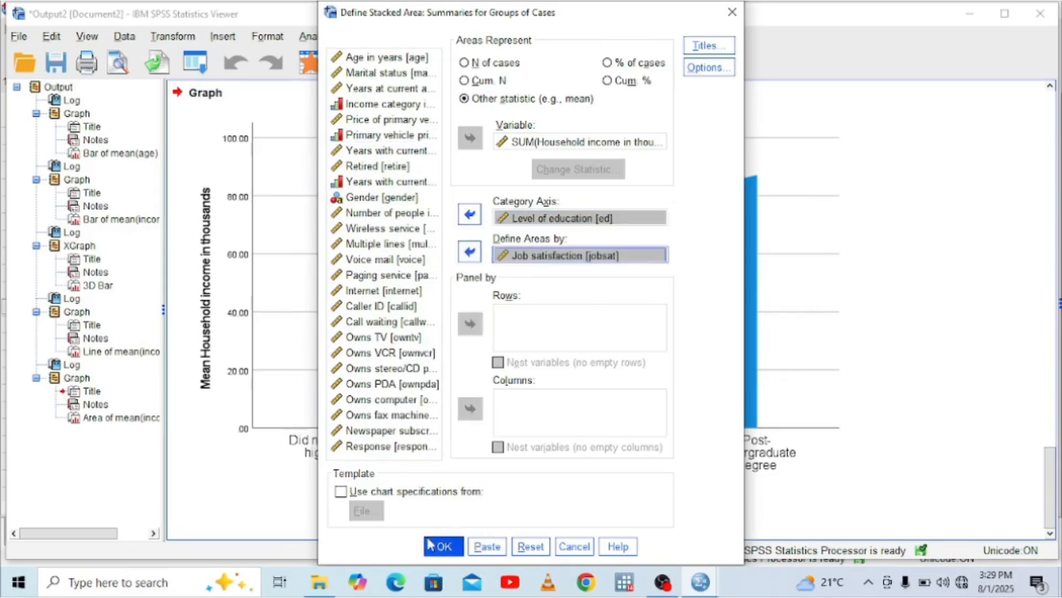
Generate the stacked area chart of household income and view it in the output
click(436, 552)
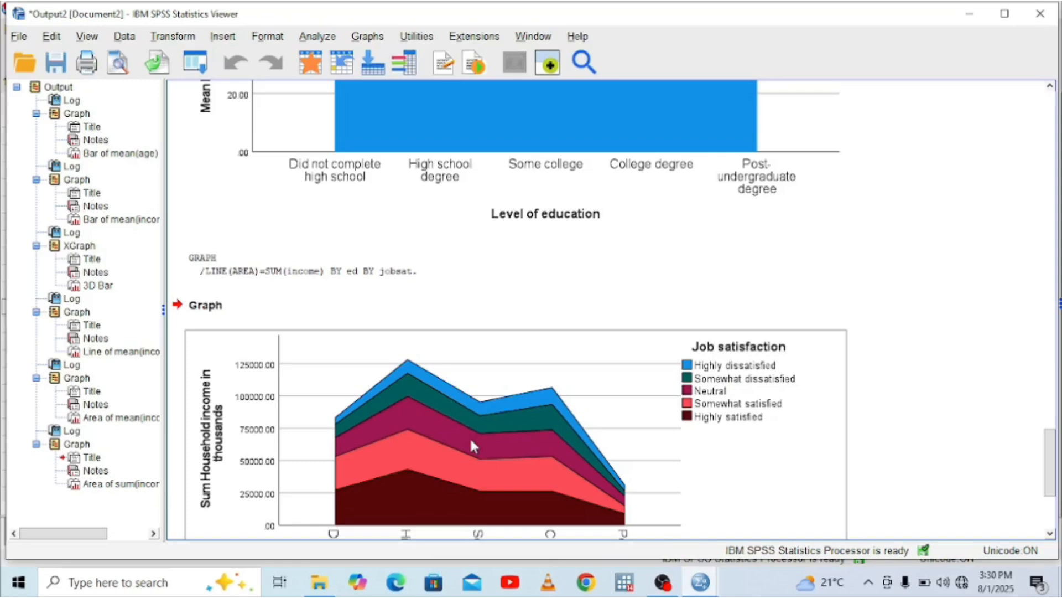
click(1050, 533)
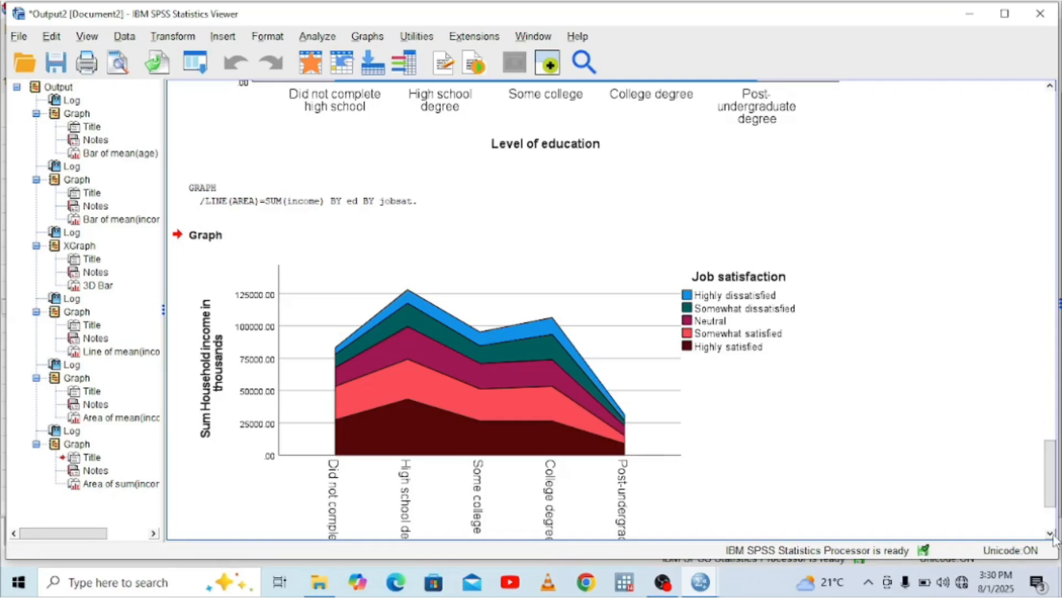
scroll(1054, 539, down, 3)
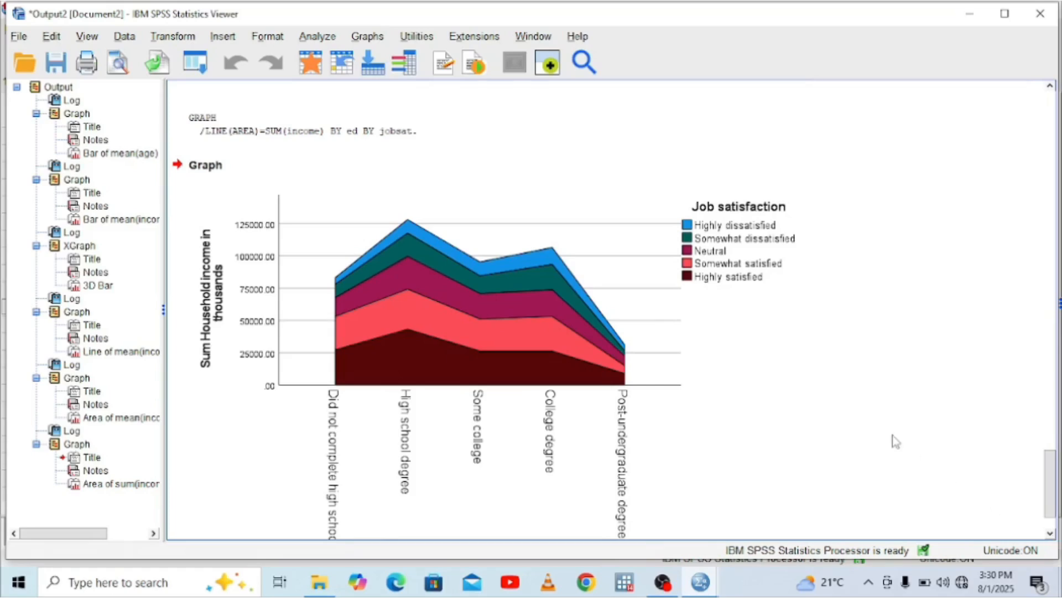
Set up a pie chart with summaries for groups of cases, its slices representing the sum of Household income in thousands
click(366, 36)
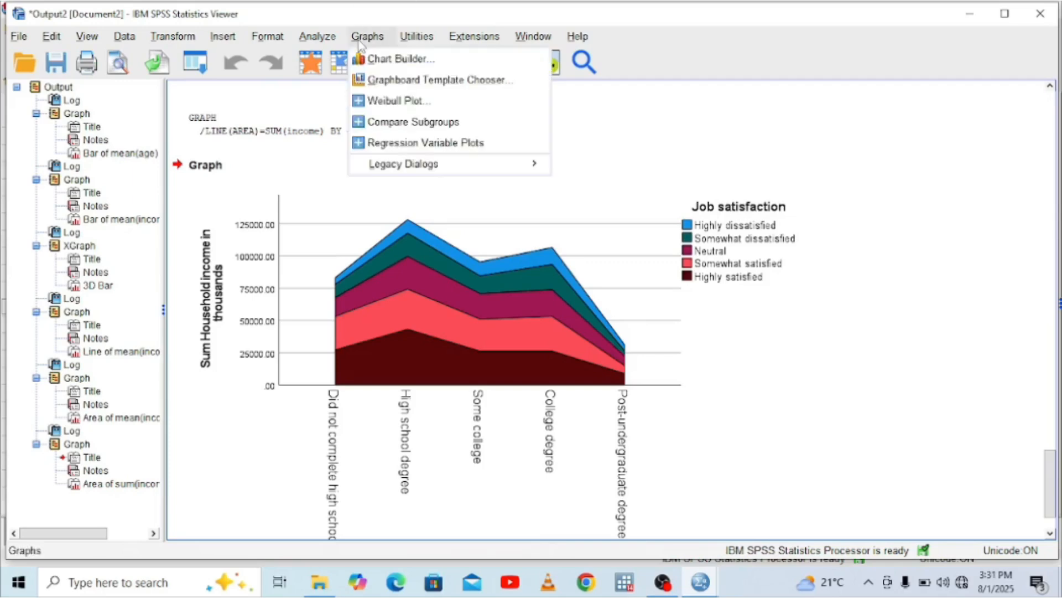
mouse_move(529, 166)
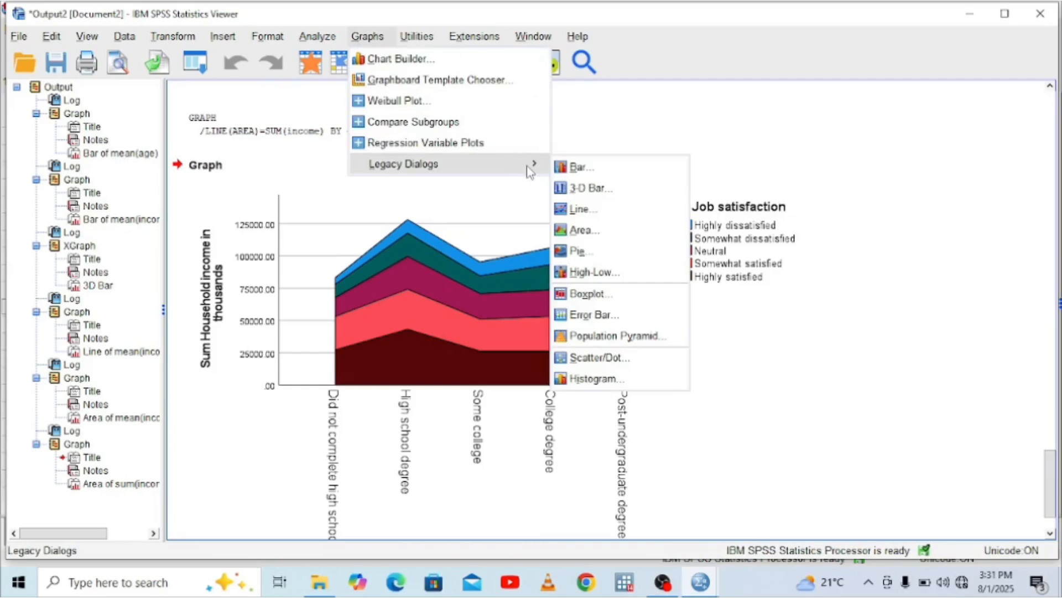
click(606, 253)
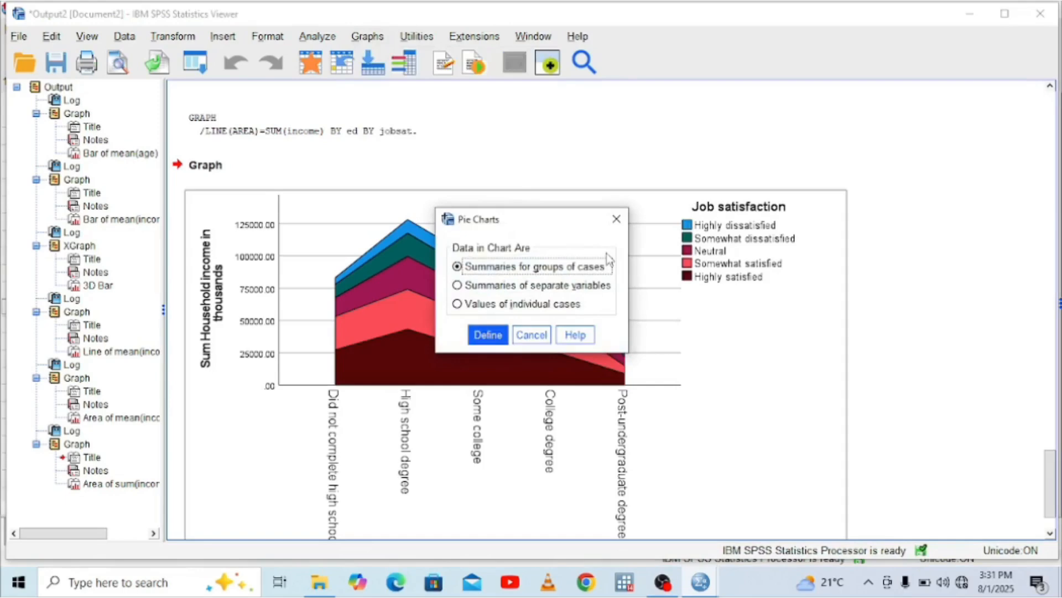
click(488, 334)
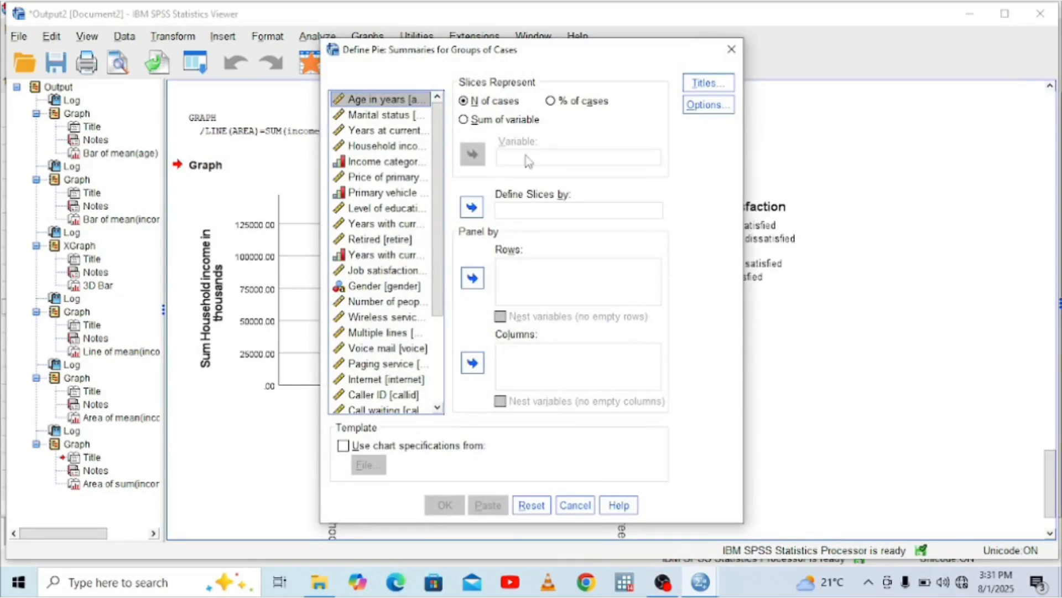
click(470, 125)
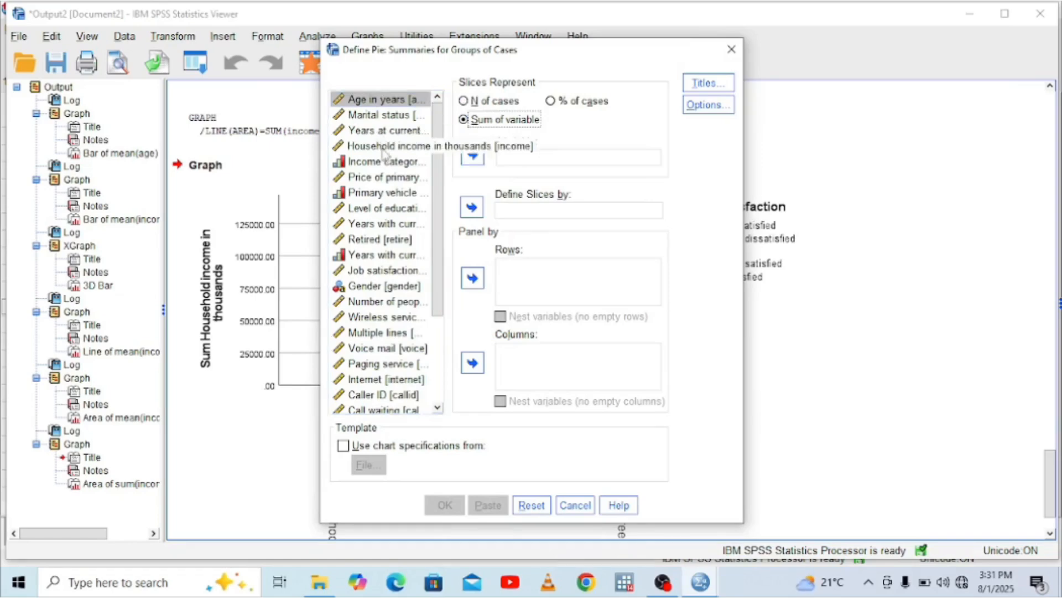
click(384, 148)
click(472, 156)
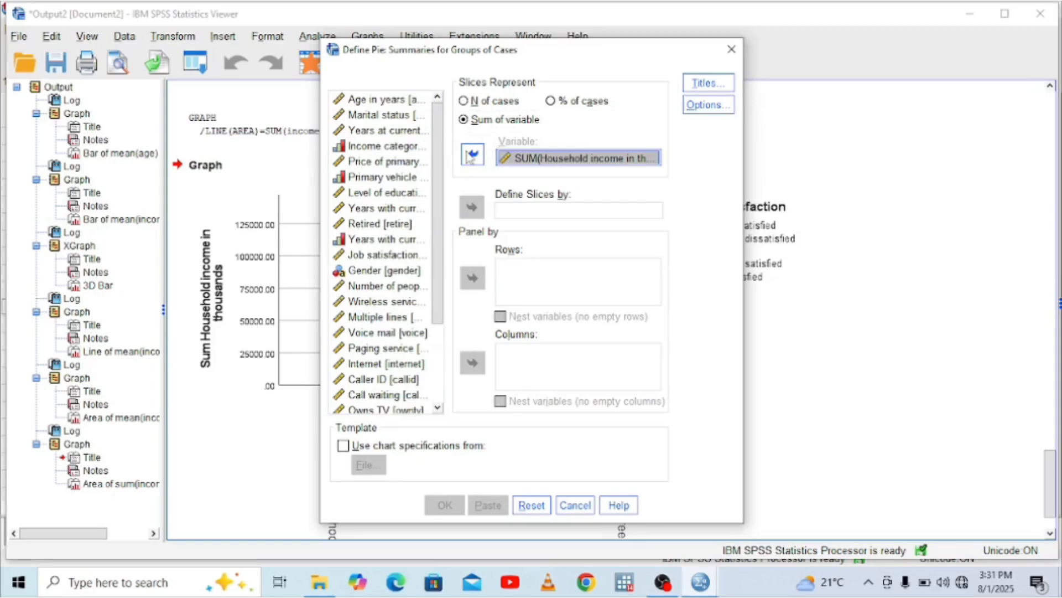
Define the pie slices by Level of education, then generate and view the chart
click(398, 193)
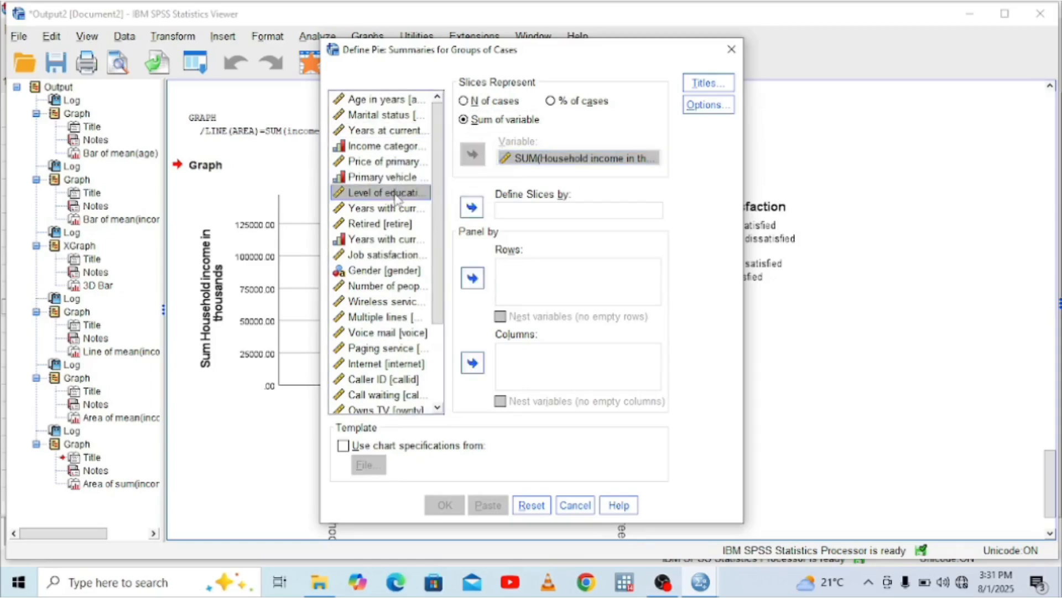
click(472, 206)
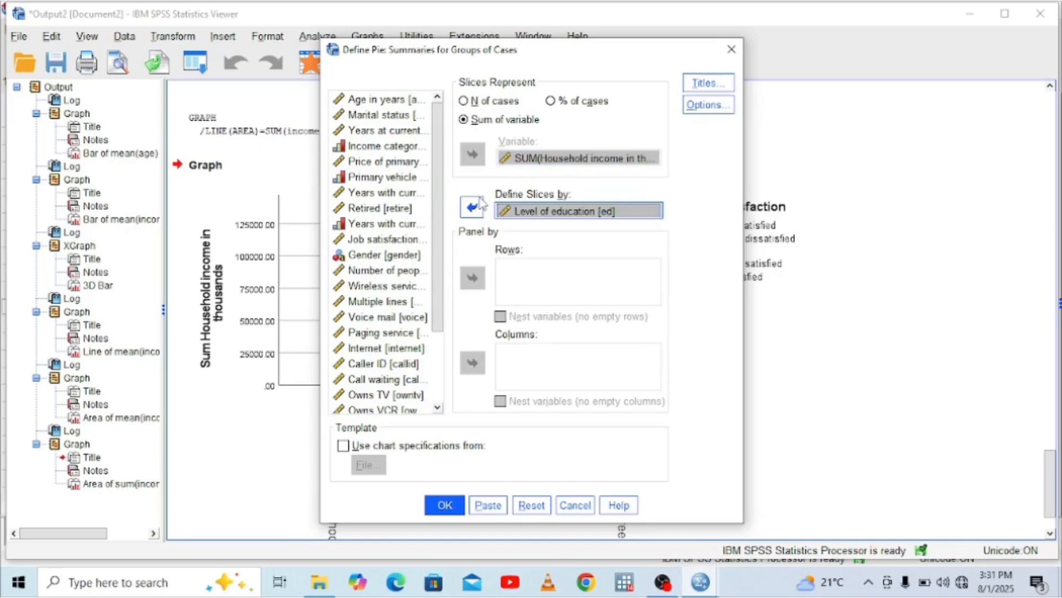
click(445, 505)
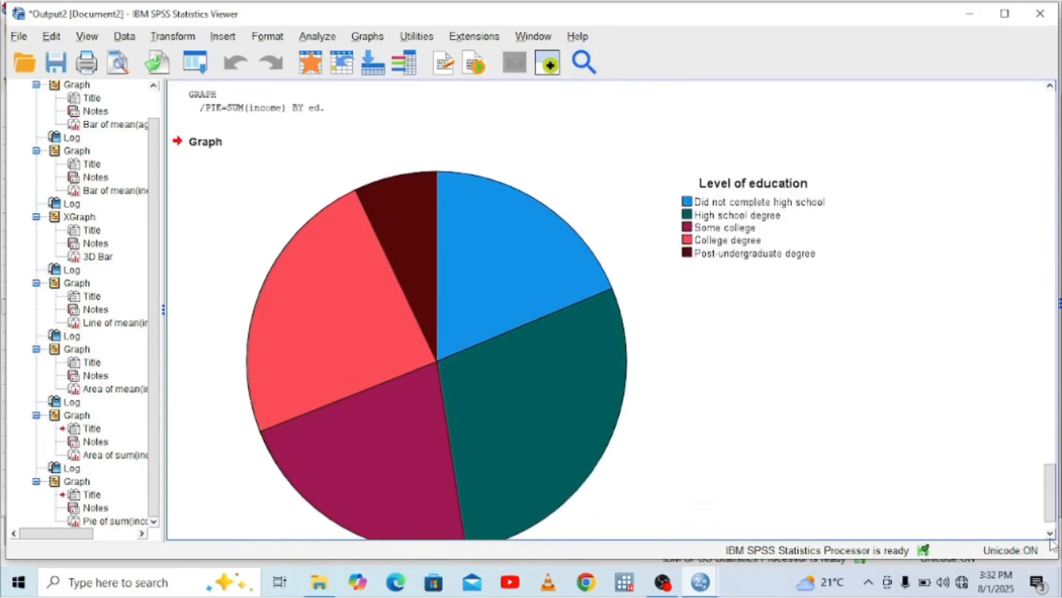
click(545, 242)
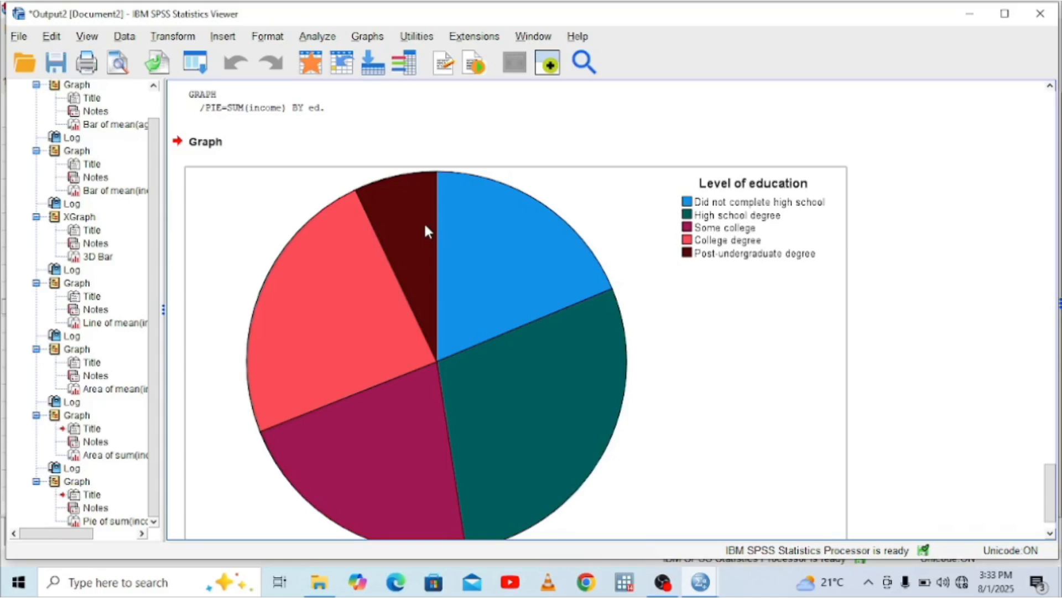
Set up a simple high-low-close chart with summaries of separate variables, using Household income in thousands as the High variable
click(376, 36)
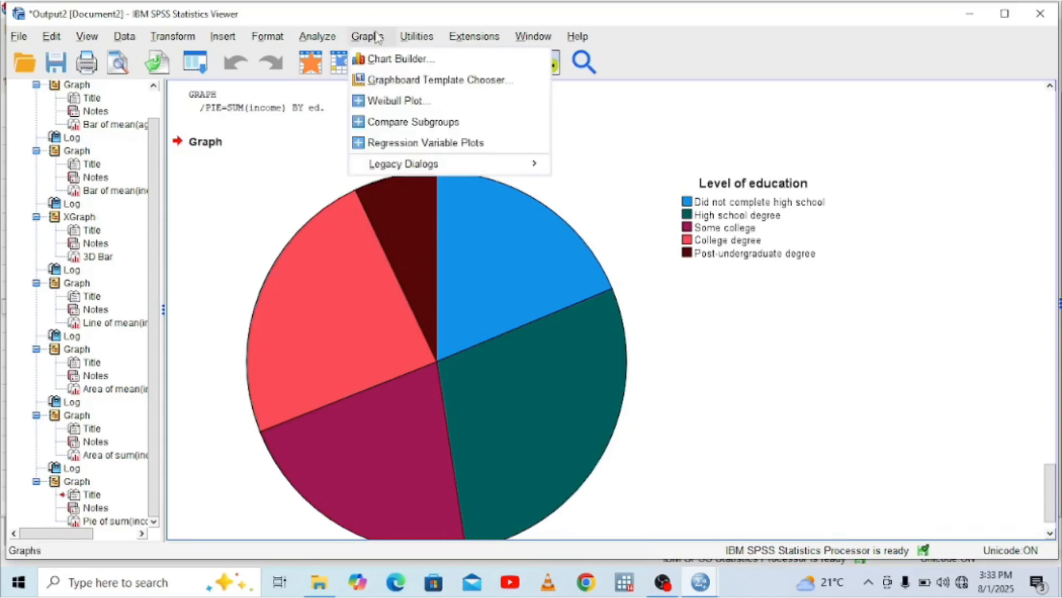
mouse_move(536, 165)
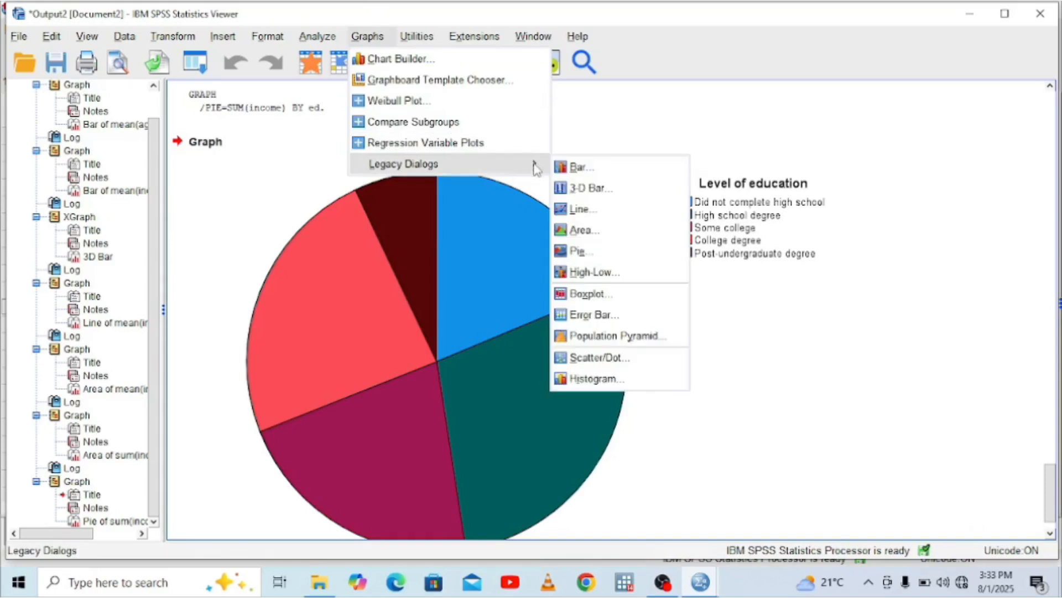
click(606, 272)
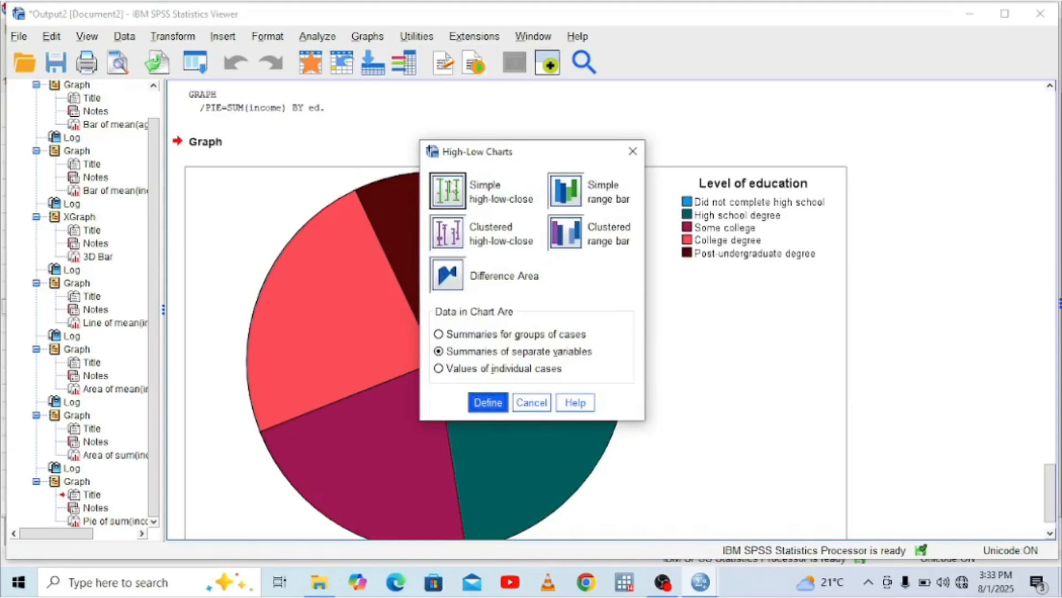
click(457, 195)
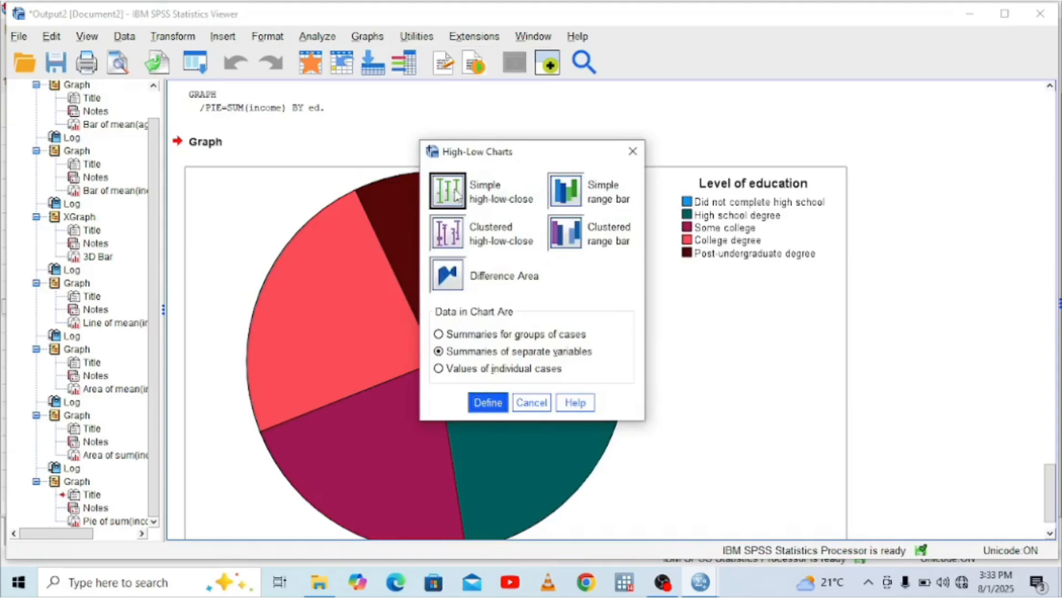
click(488, 404)
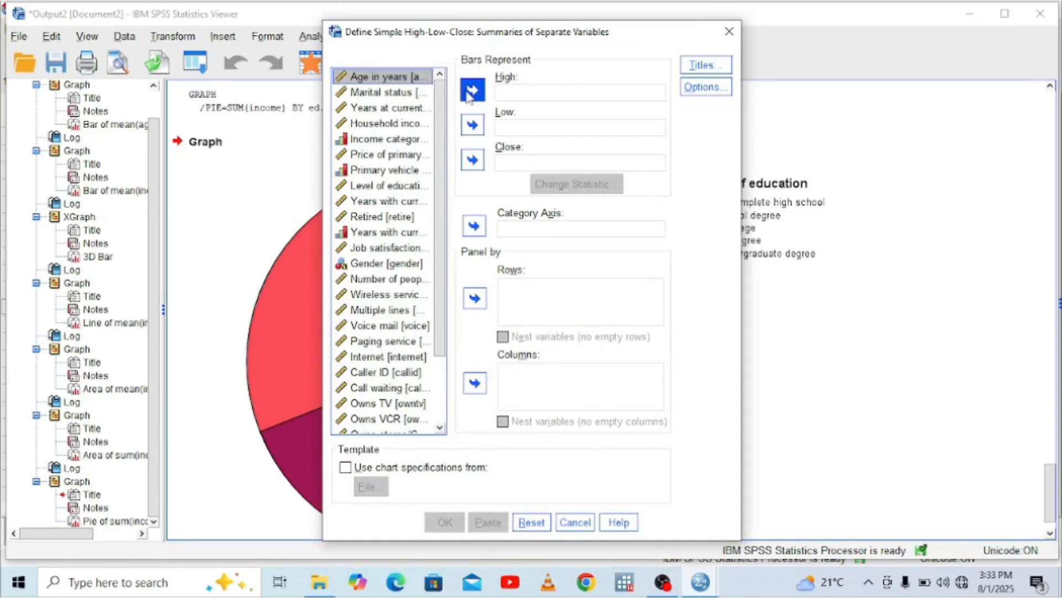
click(397, 125)
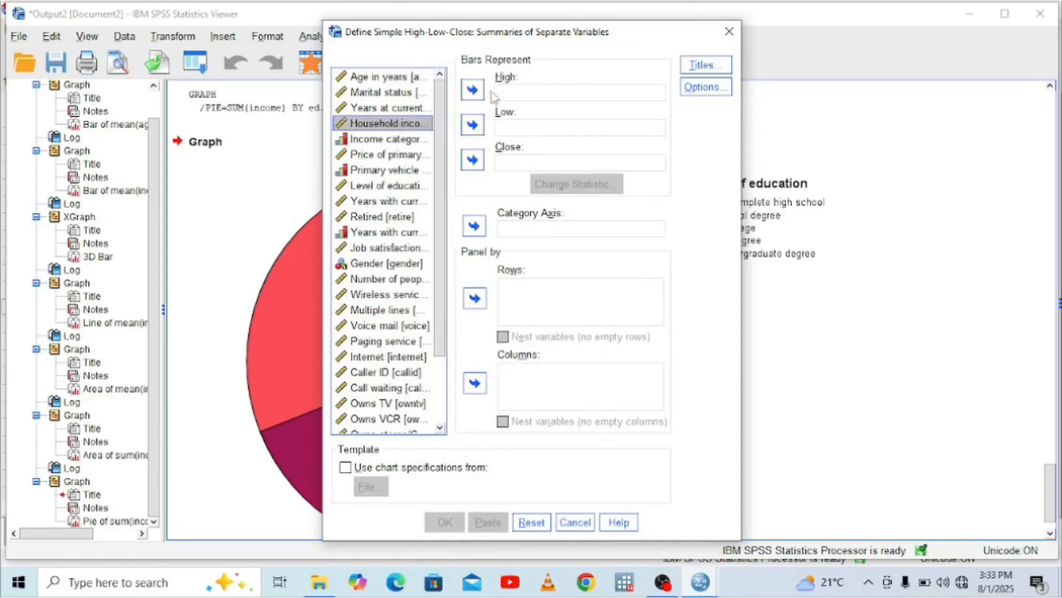
click(472, 90)
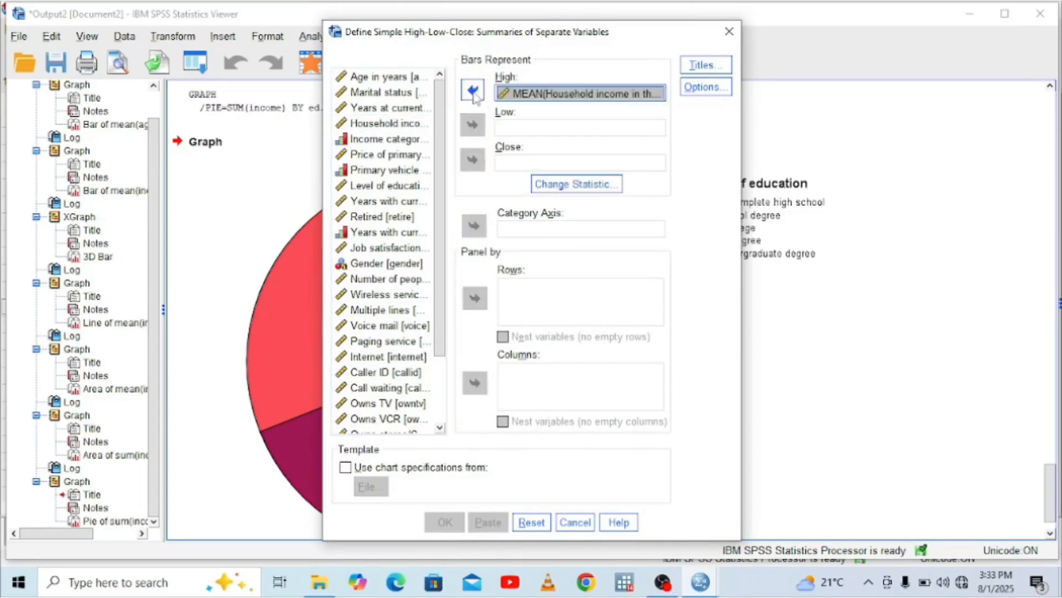
Assign Age in years as the high-low-close chart's Low variable and Level of education as its Close variable
click(516, 129)
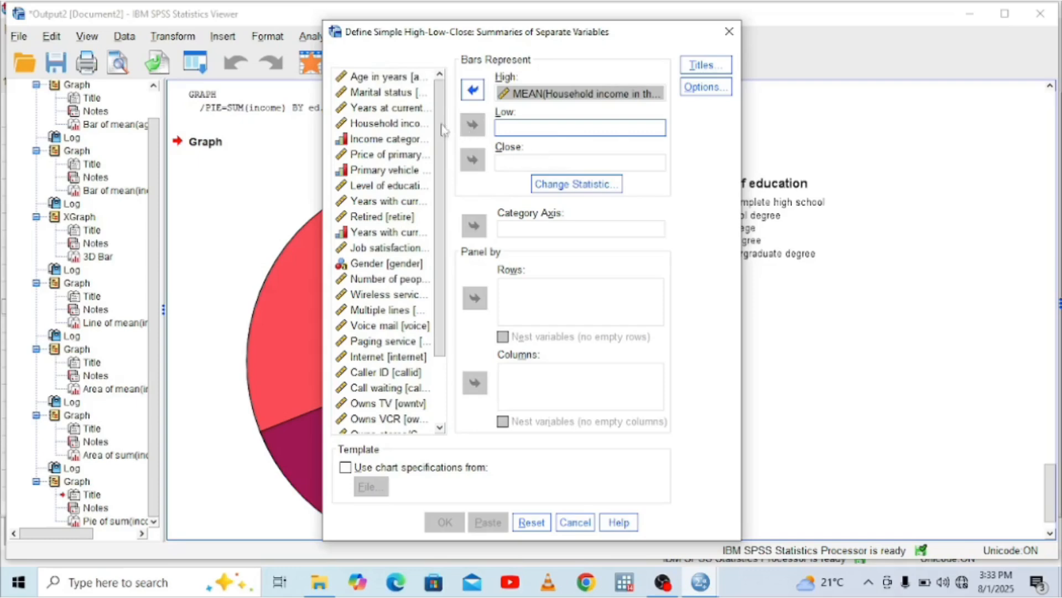
click(395, 81)
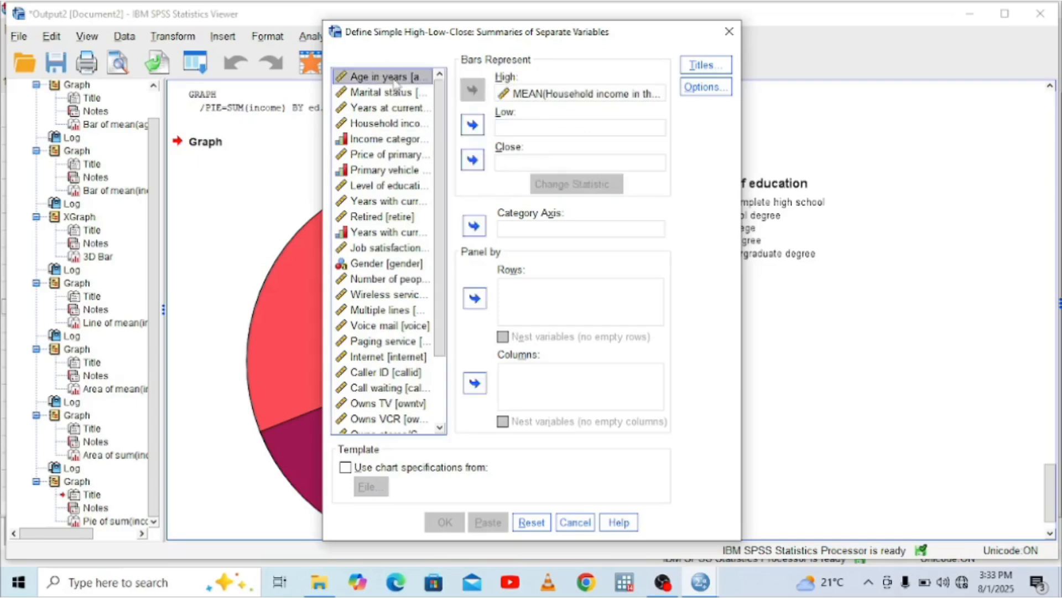
click(472, 125)
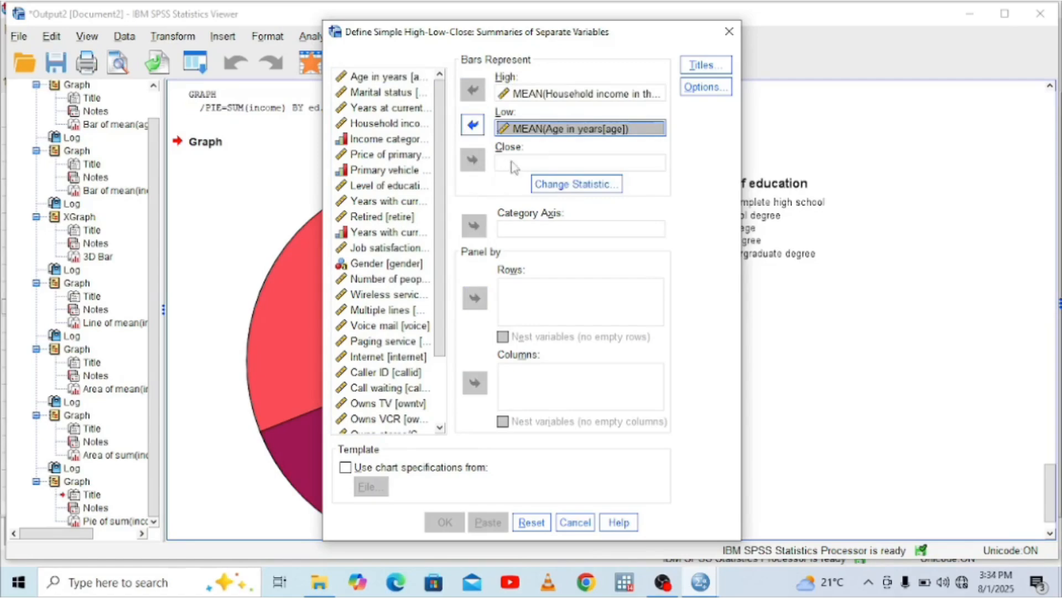
click(585, 187)
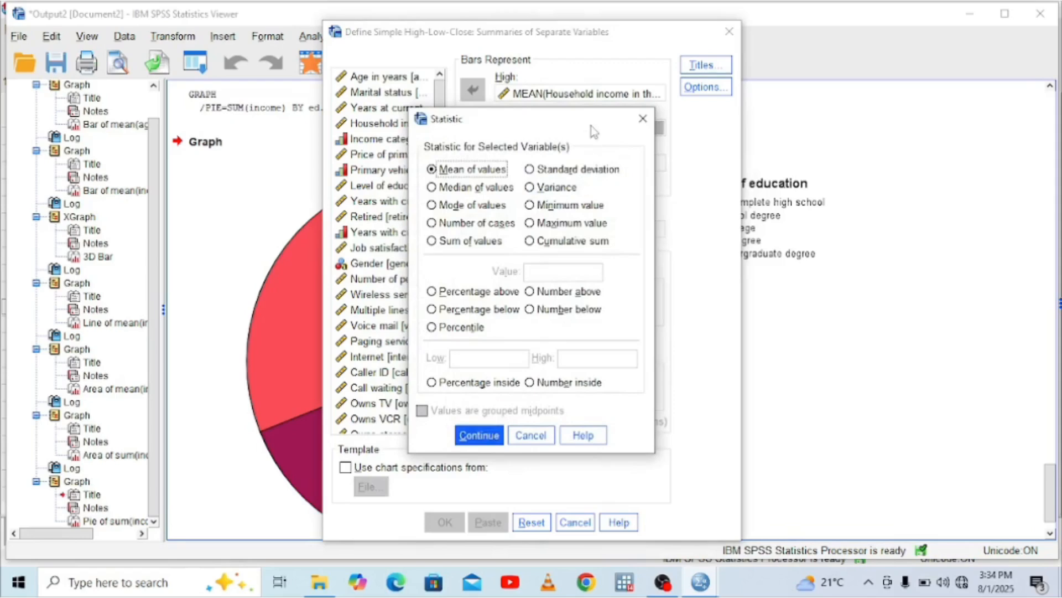
click(641, 120)
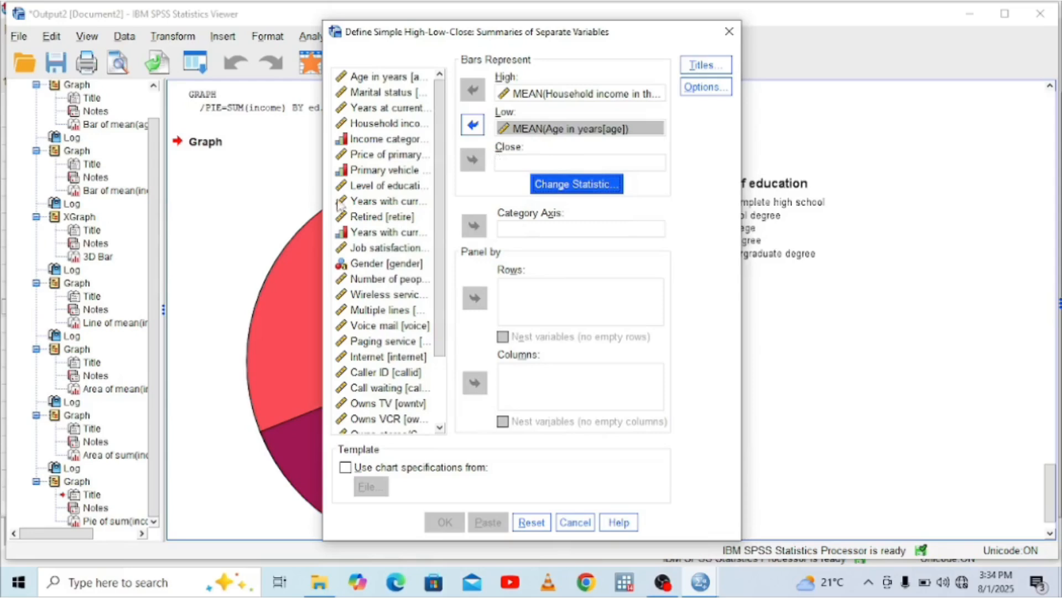
click(367, 186)
click(473, 161)
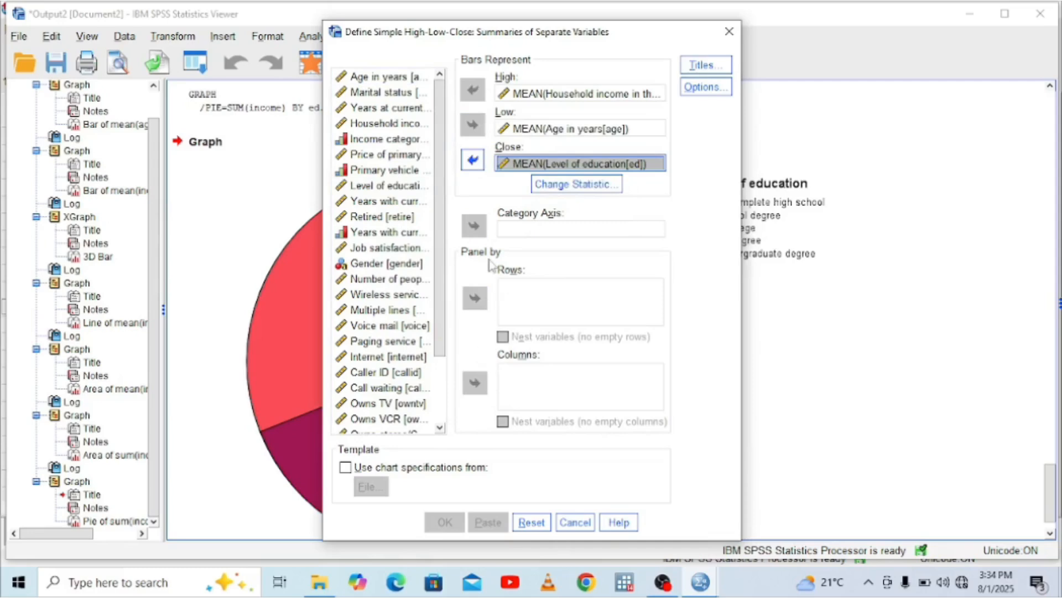
Assign Gender to the high-low-close chart's category axis, then generate the chart and view it in full
click(521, 232)
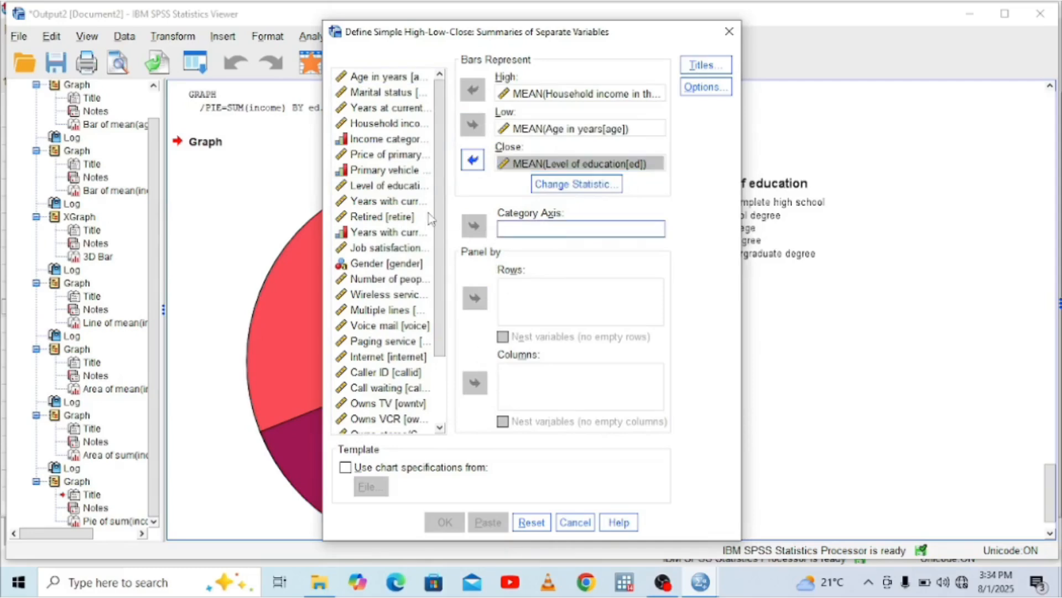
click(441, 418)
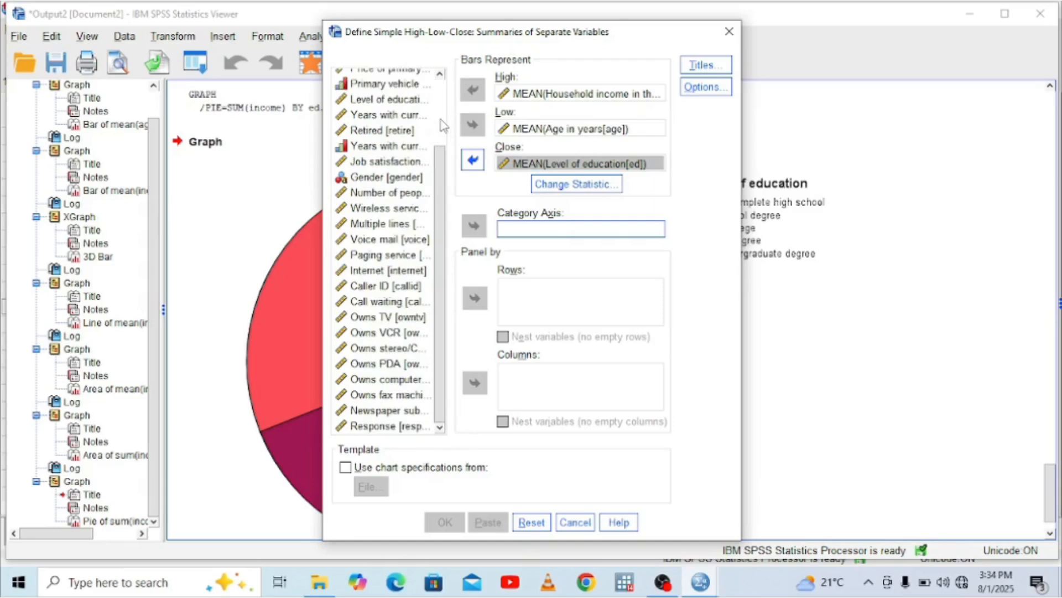
click(408, 177)
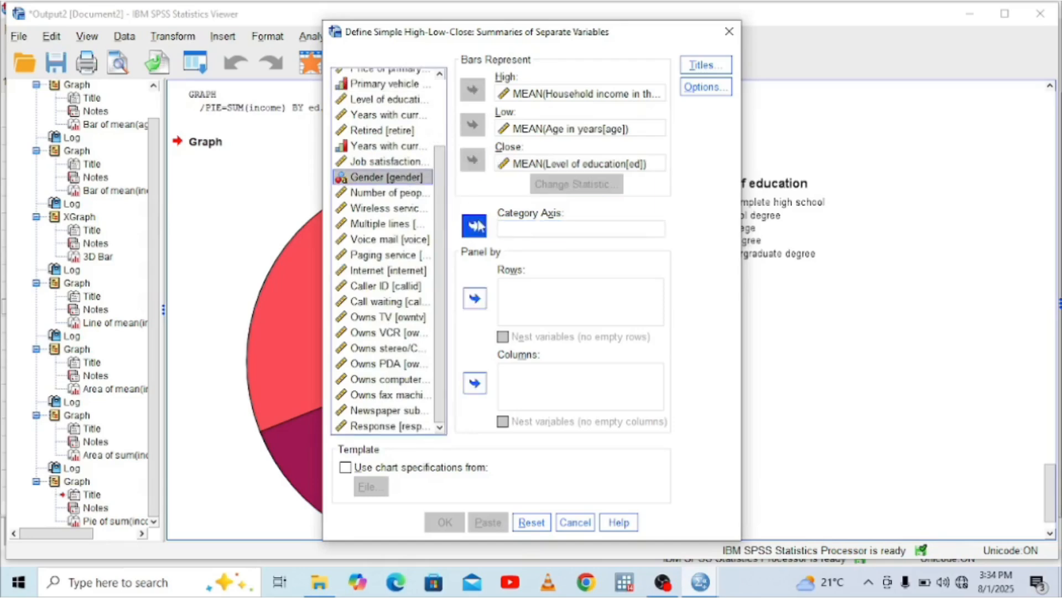
click(474, 225)
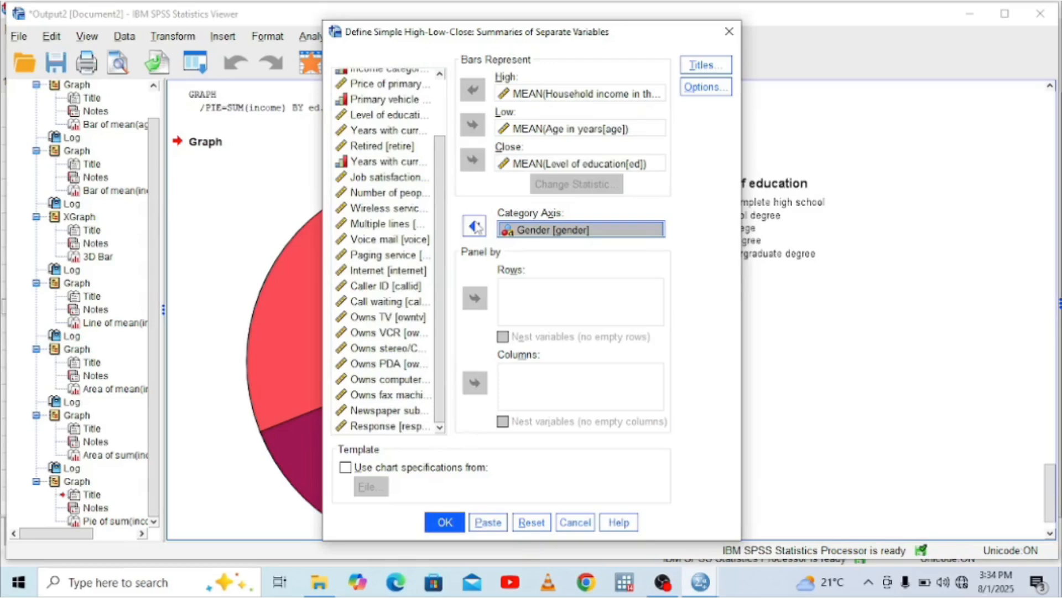
click(445, 522)
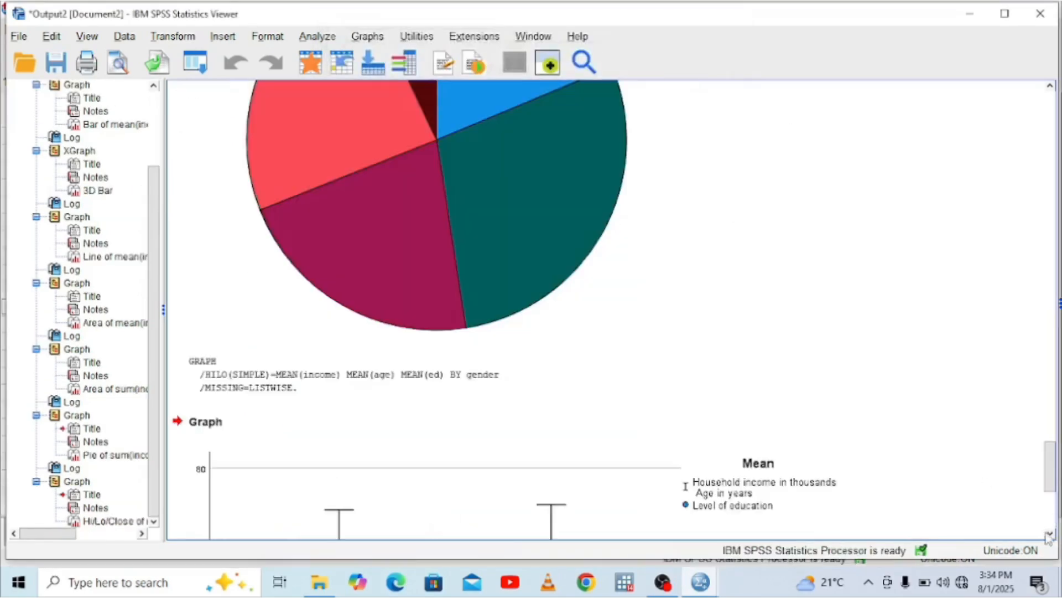
click(1050, 533)
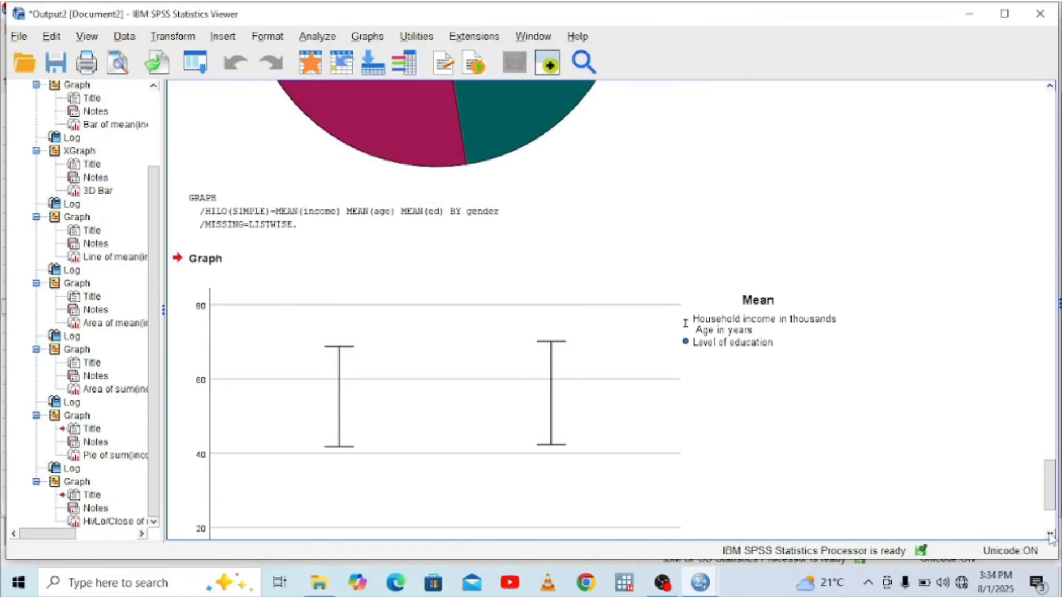
click(1051, 534)
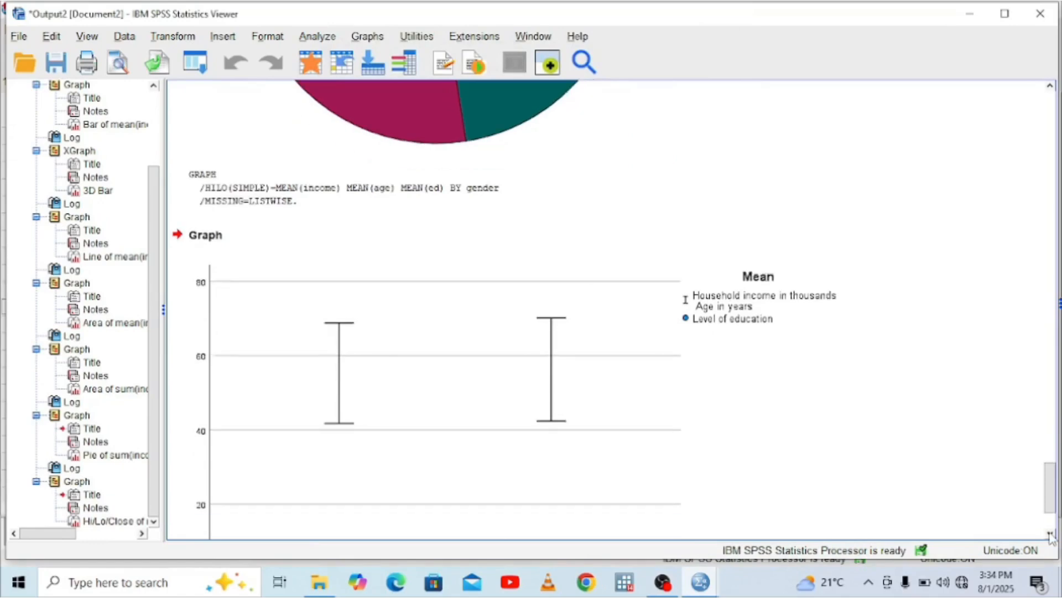
click(1051, 534)
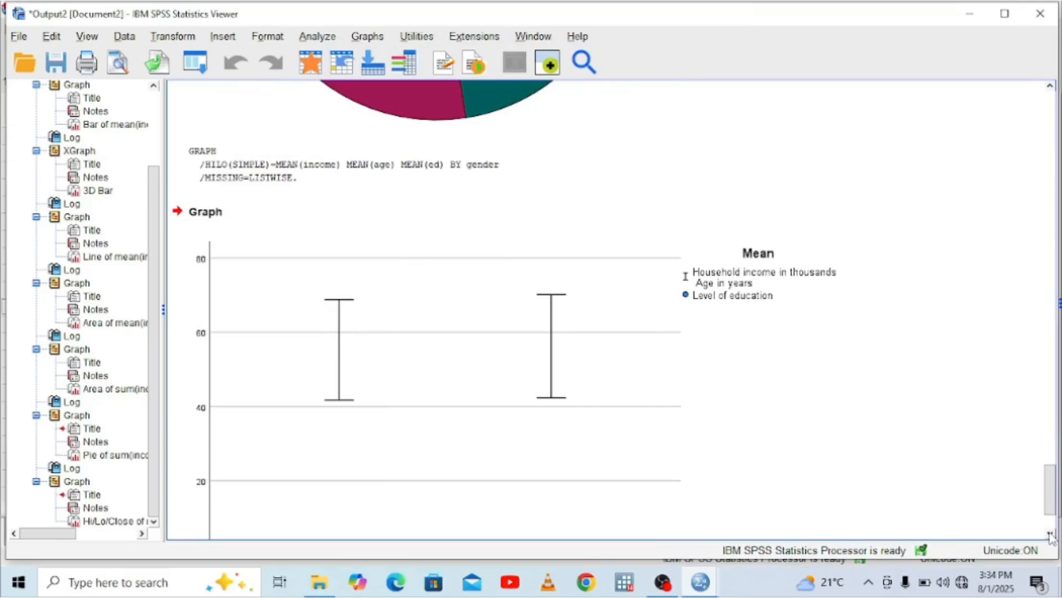
click(1051, 534)
click(1051, 534)
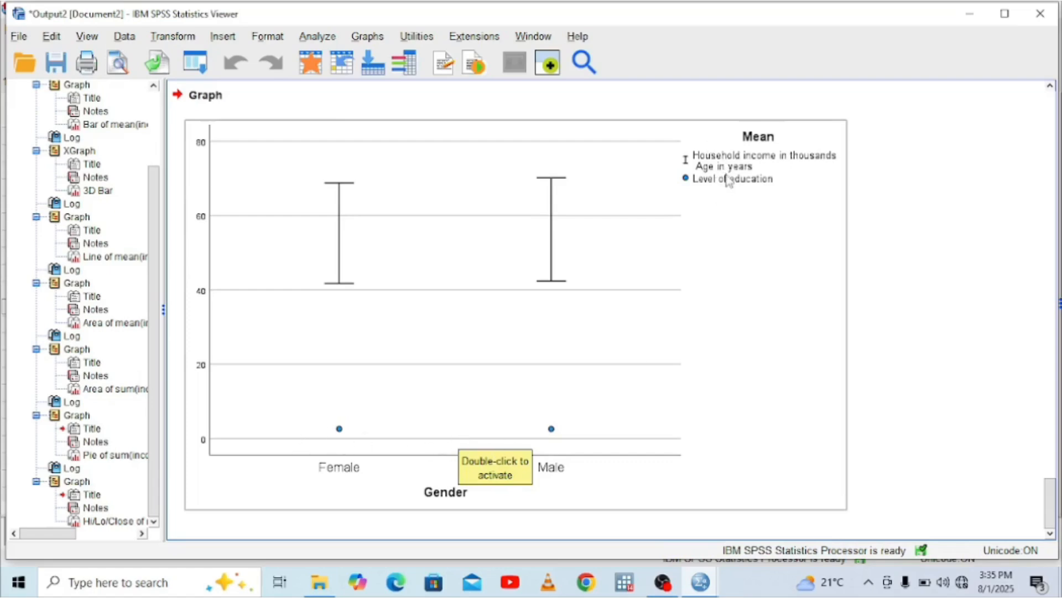
click(440, 112)
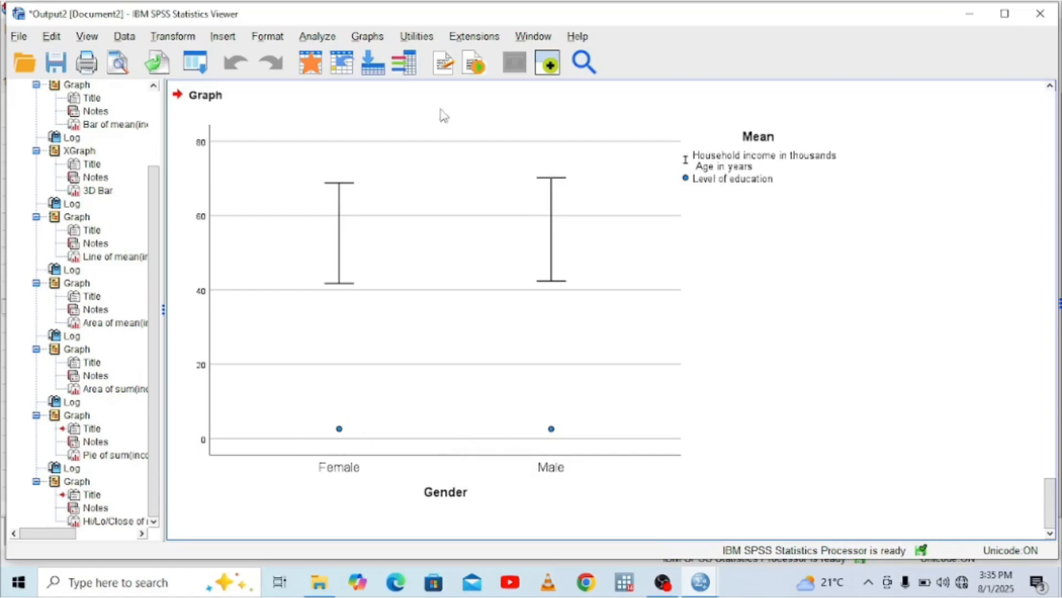
Set up a simple boxplot with summaries for groups of cases, using Household income in thousands as the variable
click(367, 36)
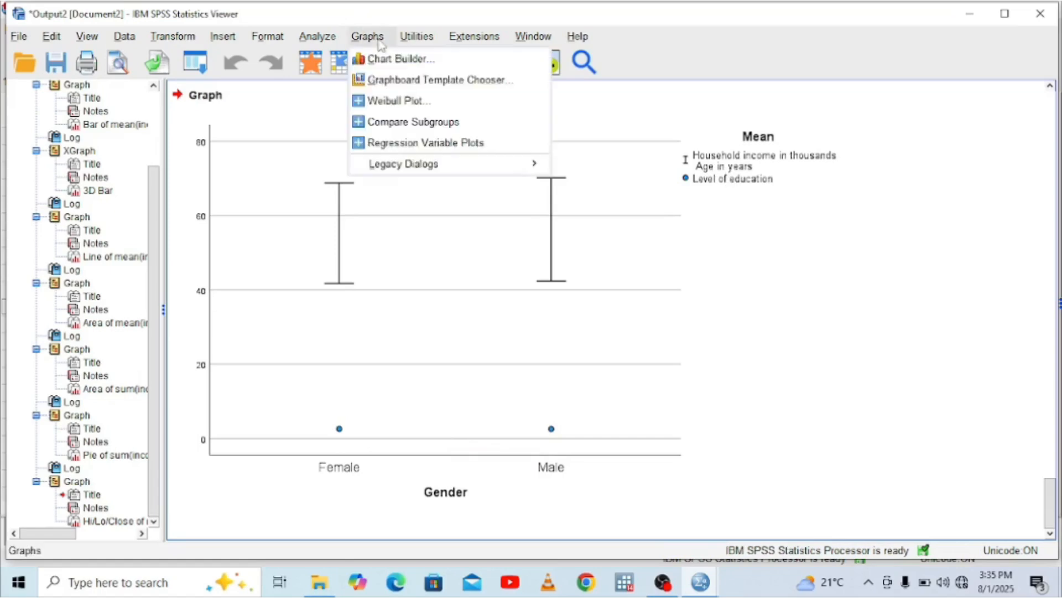
mouse_move(491, 168)
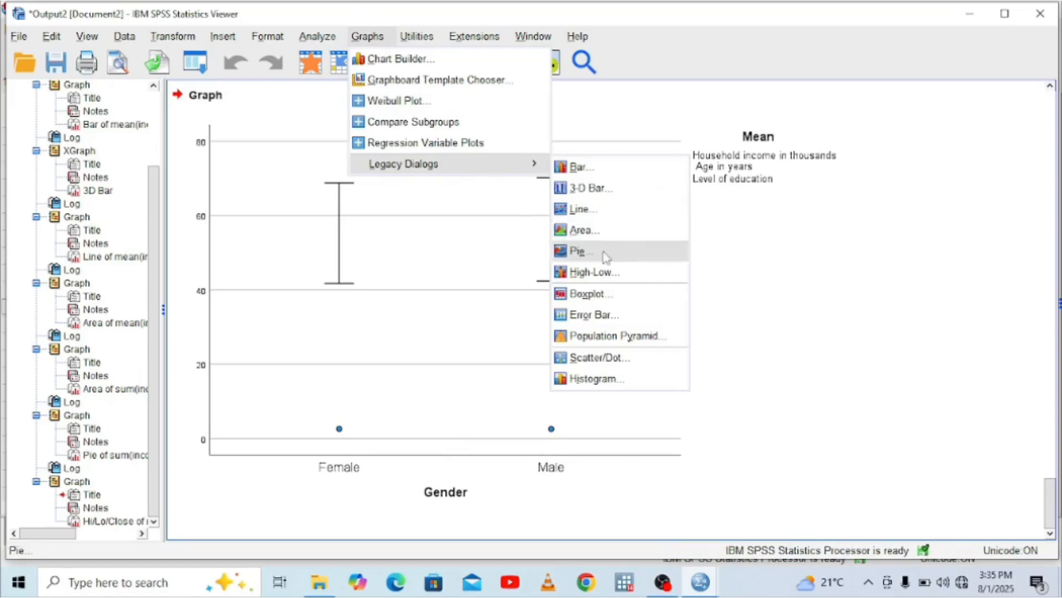
click(581, 300)
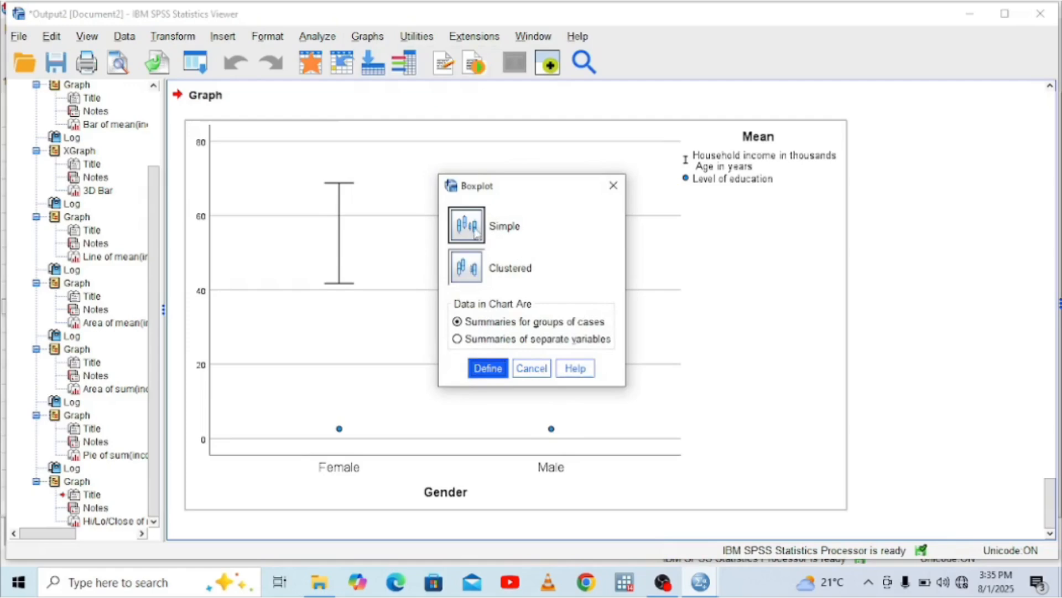
click(488, 368)
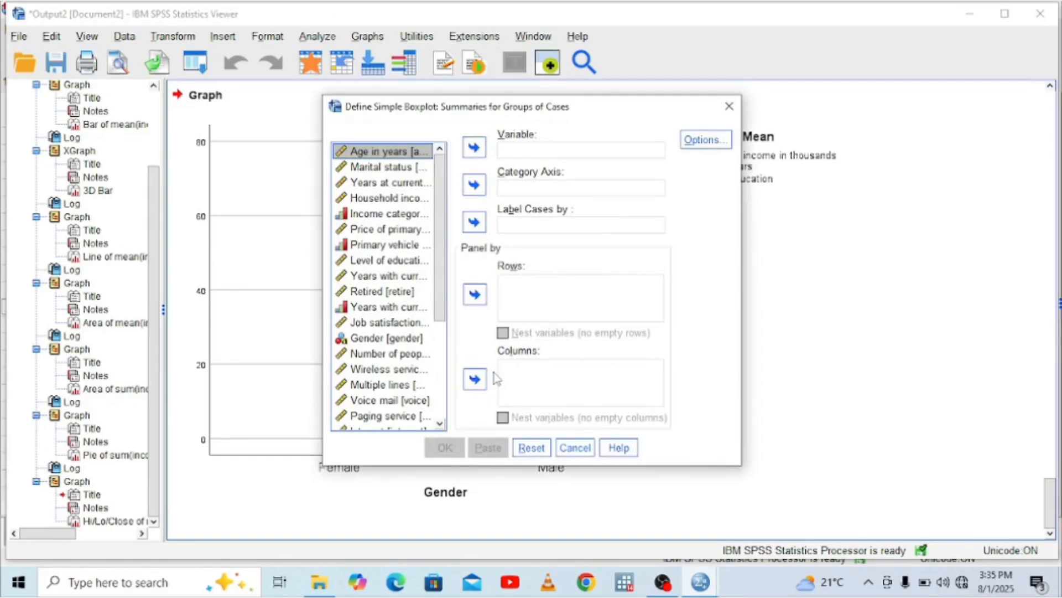
click(381, 200)
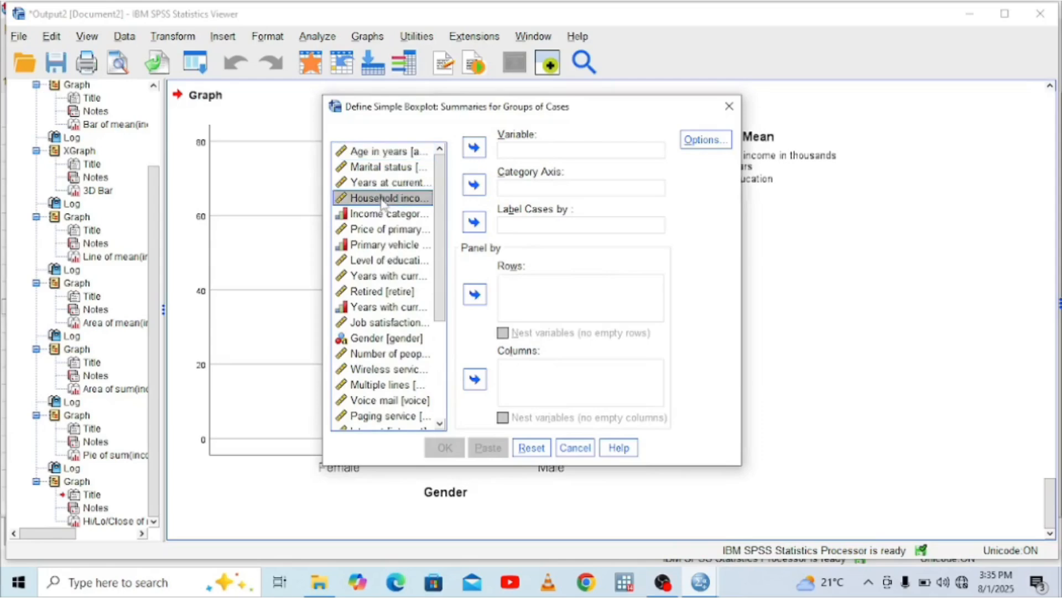
click(473, 185)
click(474, 186)
click(474, 149)
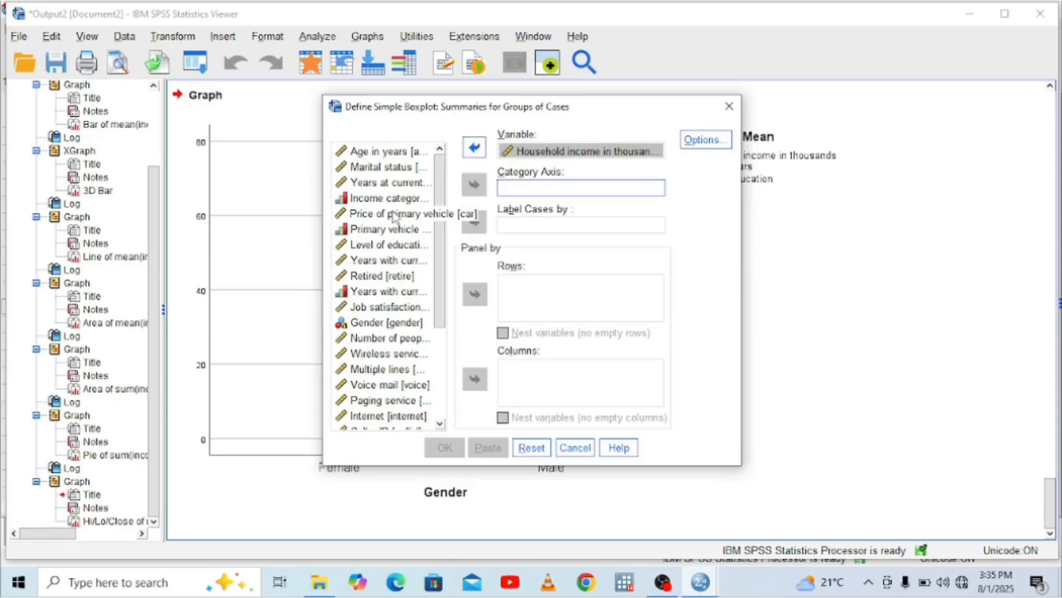
Assign Level of education to the boxplot's category axis, then generate the boxplot and examine it in full
click(408, 245)
click(475, 184)
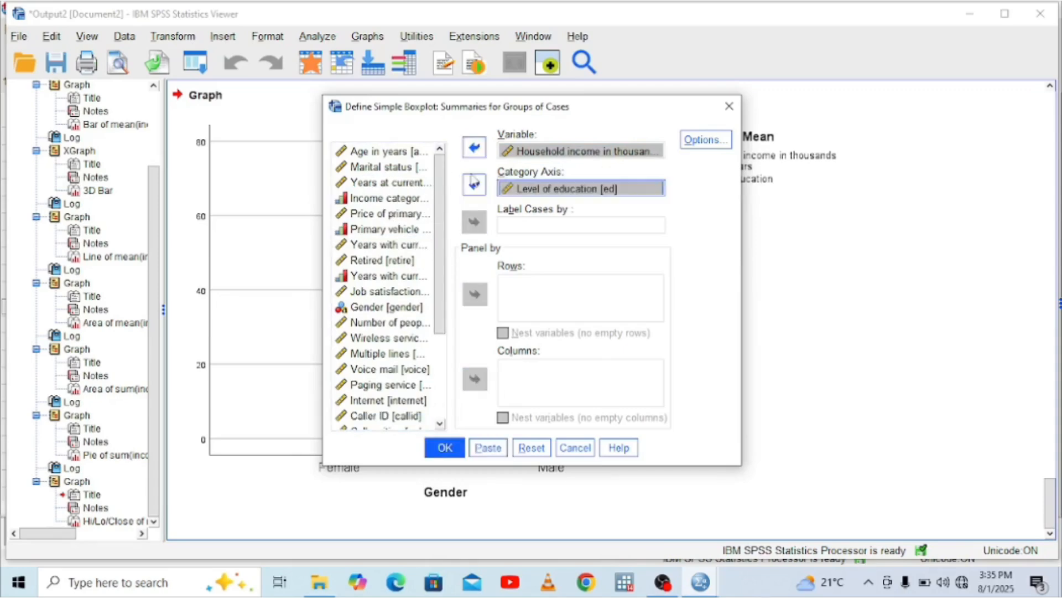
click(445, 447)
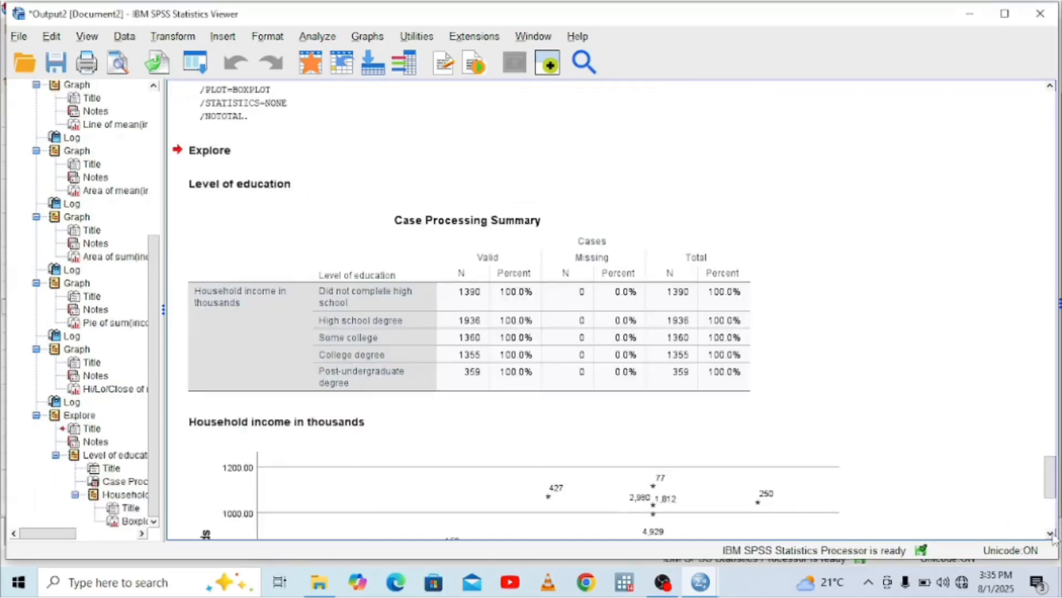
scroll(1053, 536, down, 9)
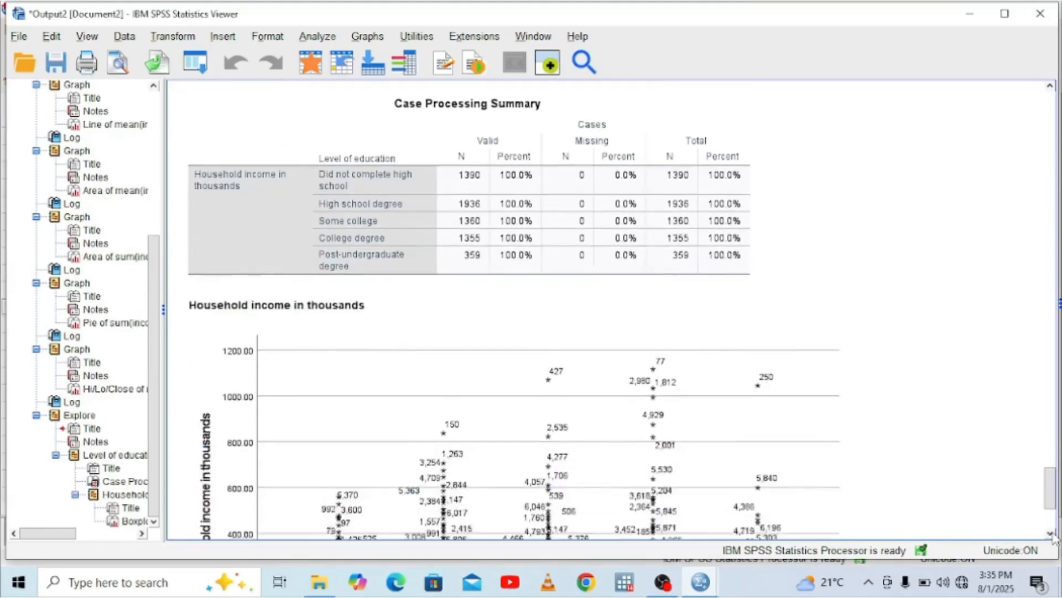
scroll(1054, 537, down, 4)
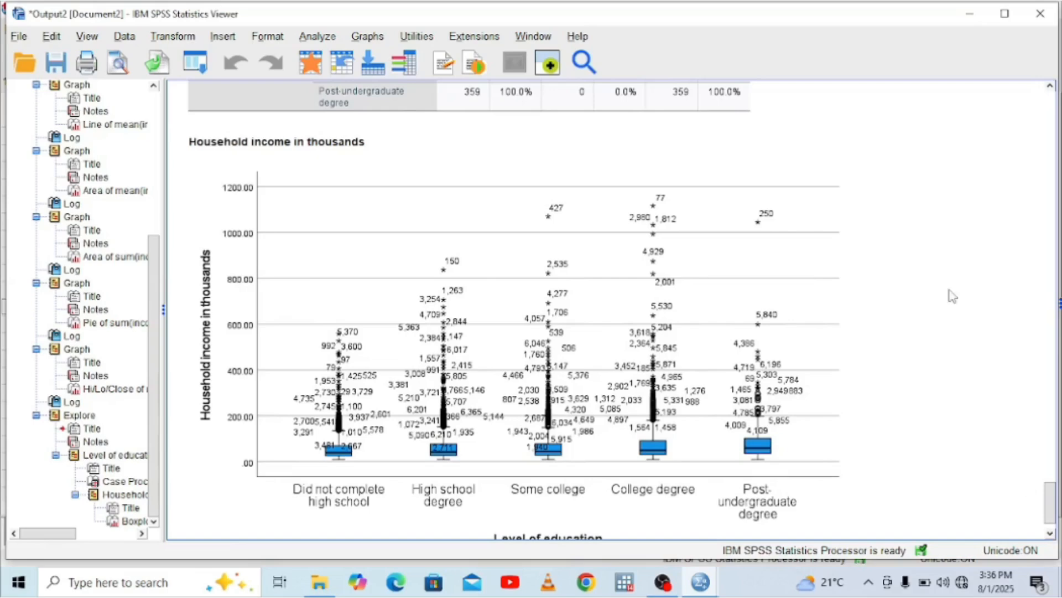
click(451, 434)
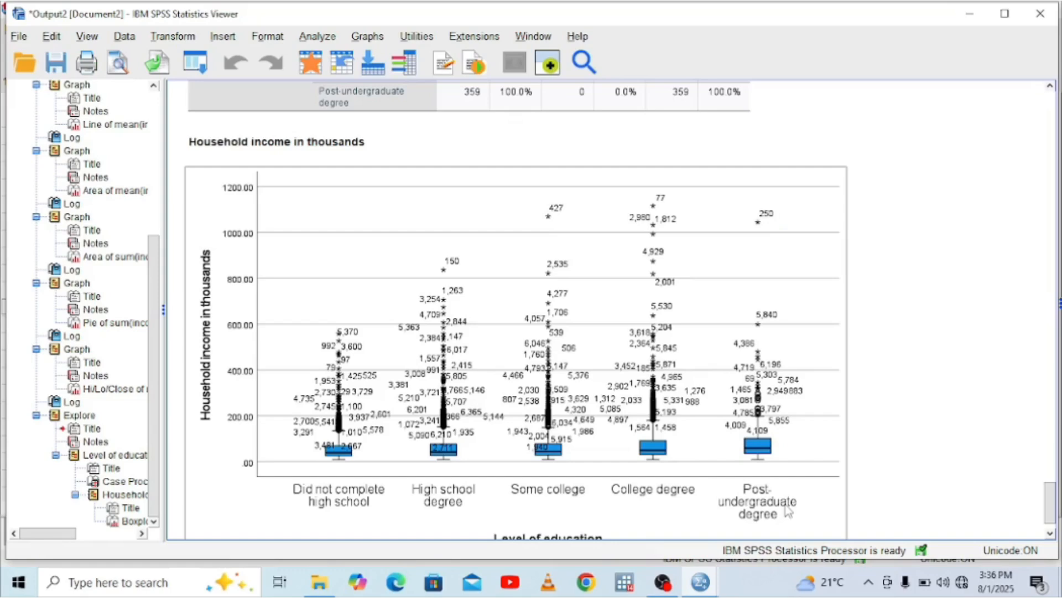
click(773, 213)
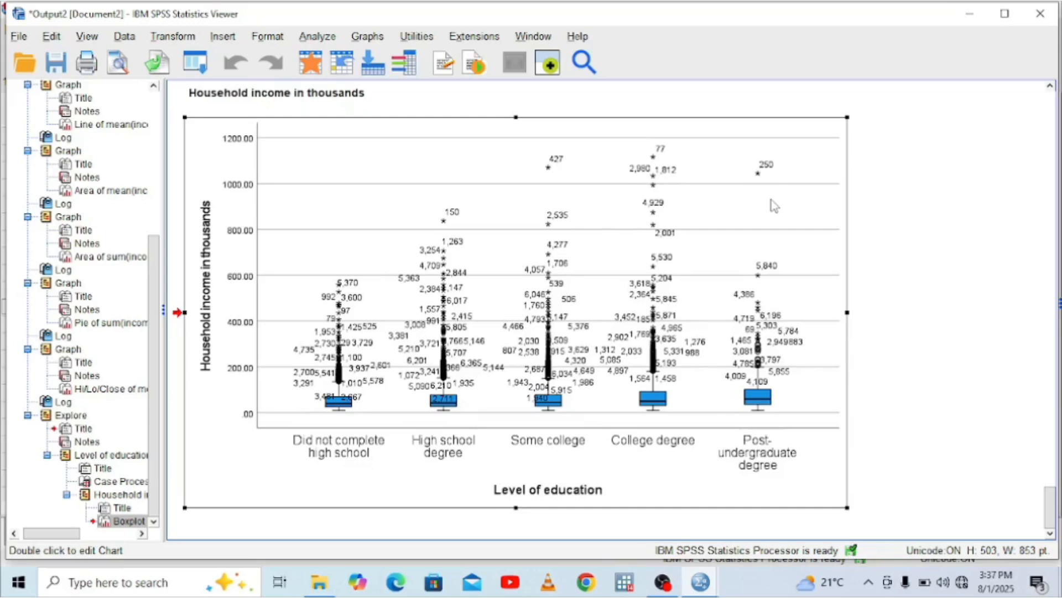
click(607, 97)
click(378, 44)
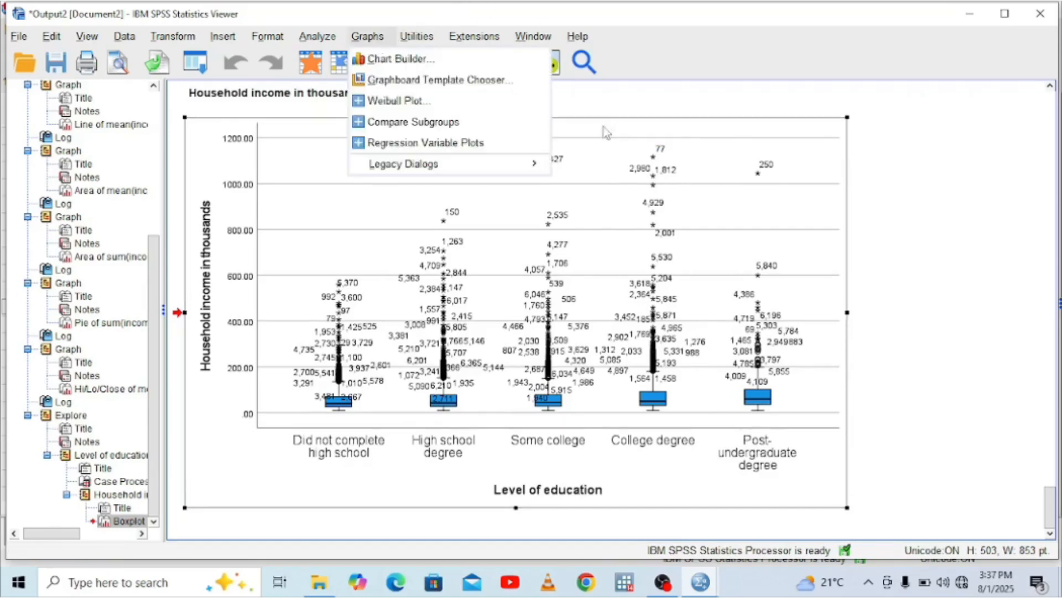
mouse_move(536, 165)
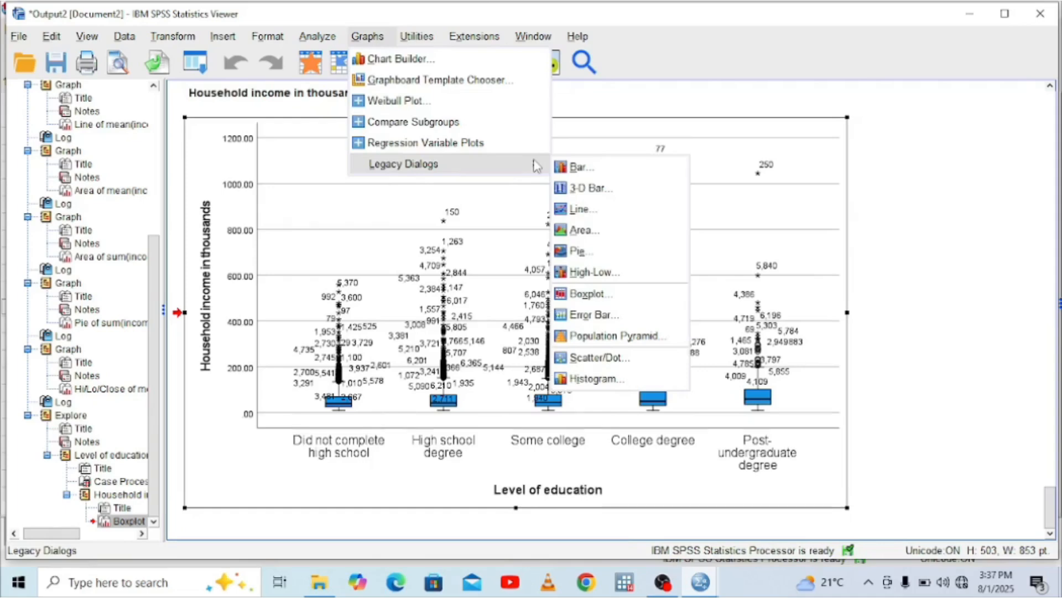
click(581, 315)
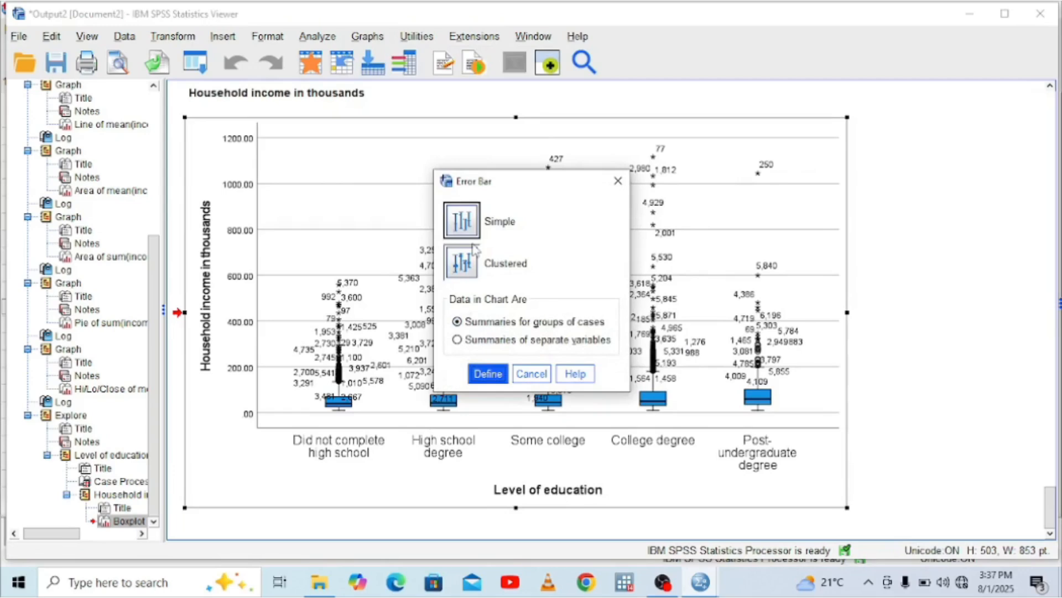
click(618, 181)
Set up a simple error bar chart with summaries for groups of cases, using Household income in thousands as the variable
click(370, 36)
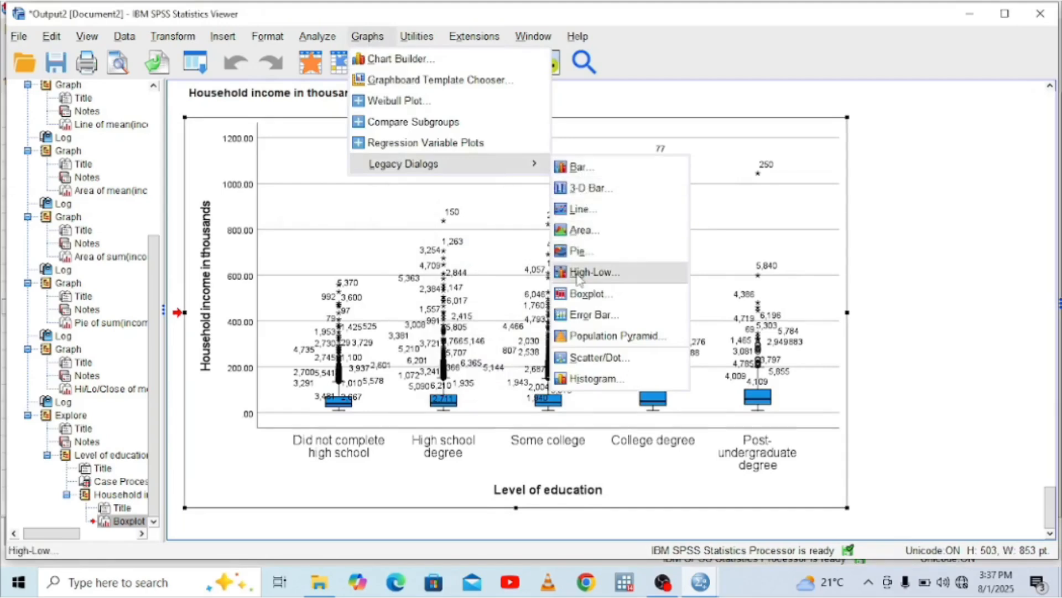
click(585, 325)
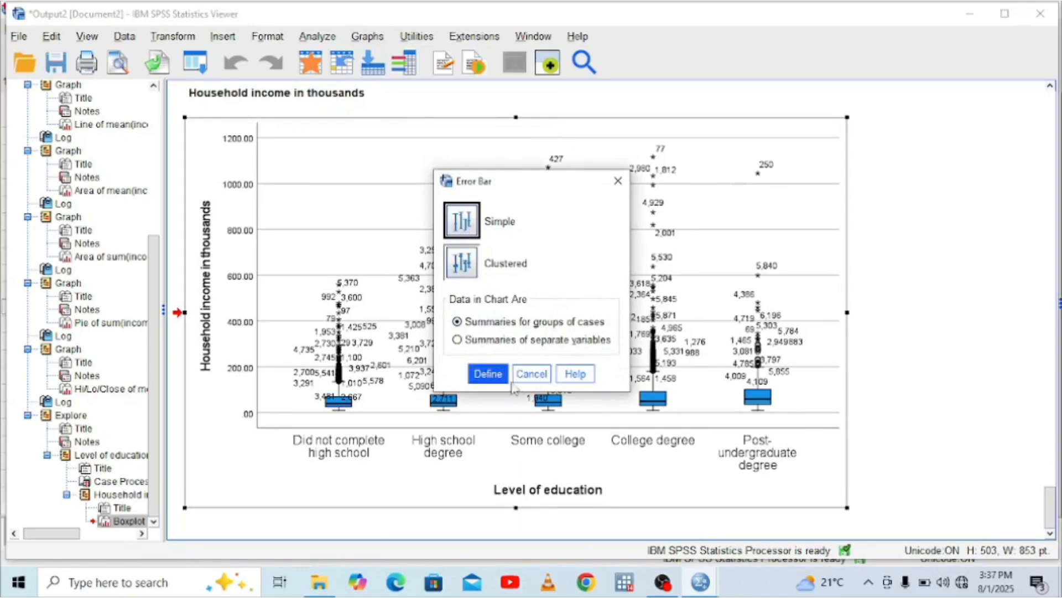
click(488, 375)
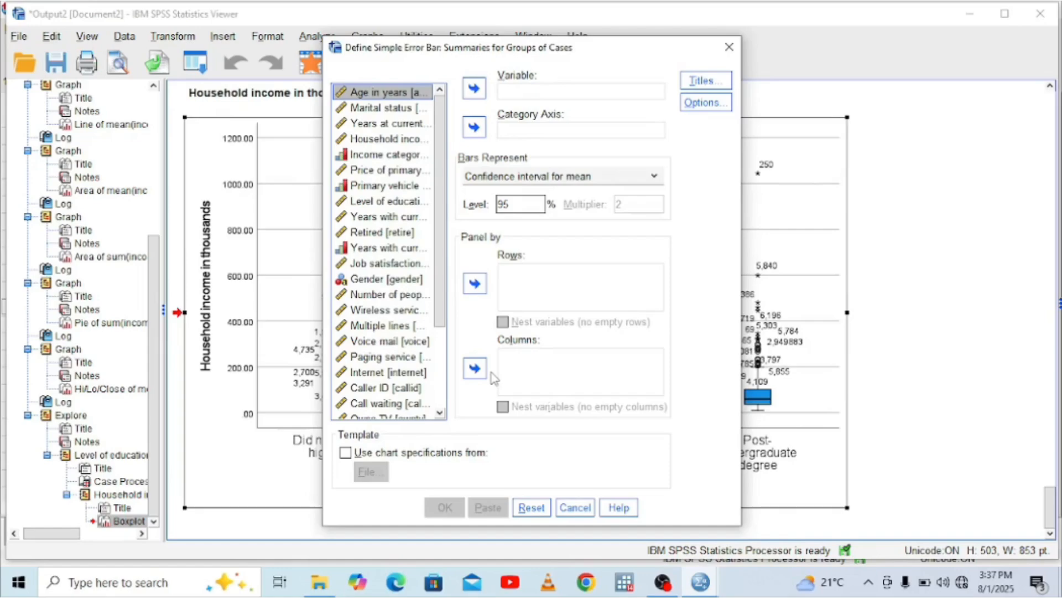
click(384, 138)
click(473, 90)
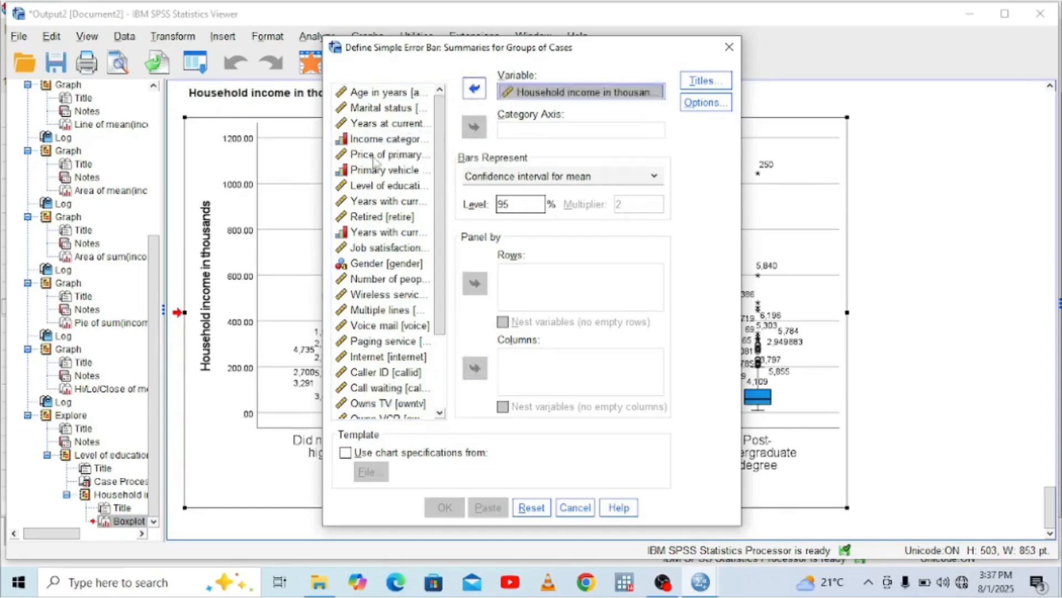
Assign Level of education to the error bar chart's category axis and generate the chart
click(383, 185)
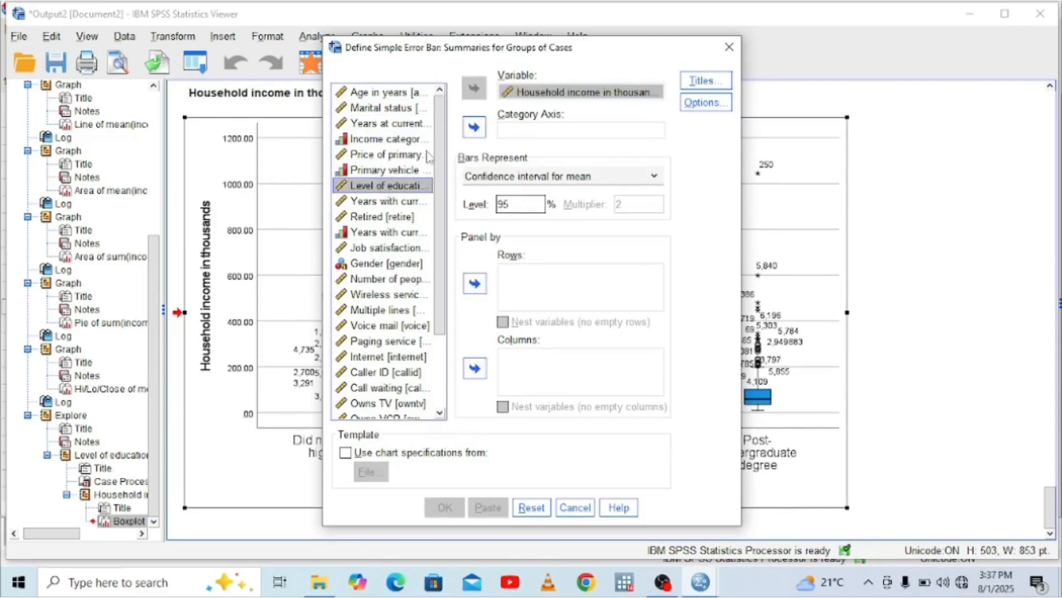
click(474, 127)
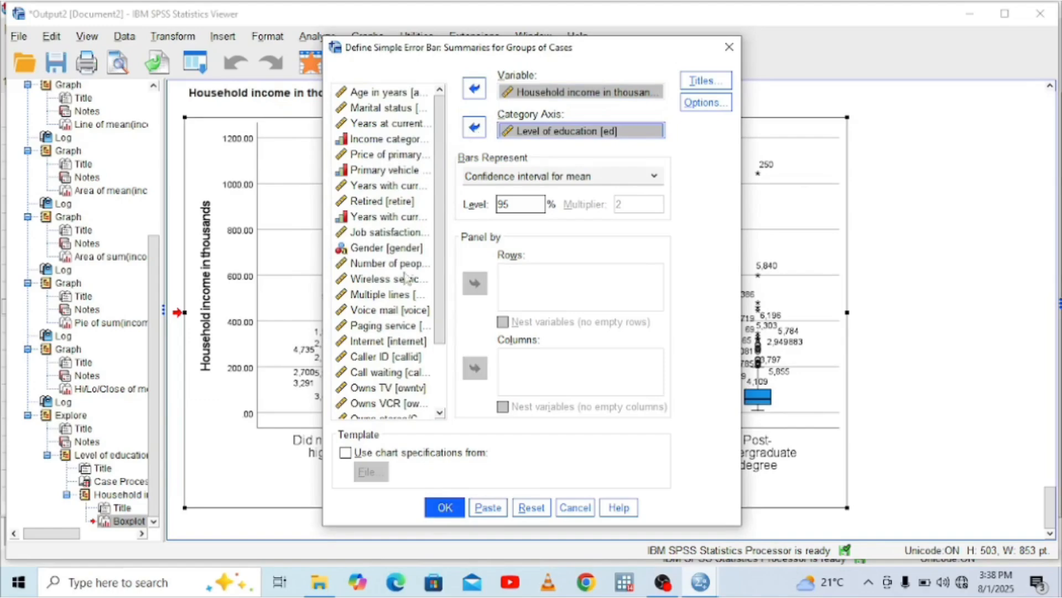
click(445, 507)
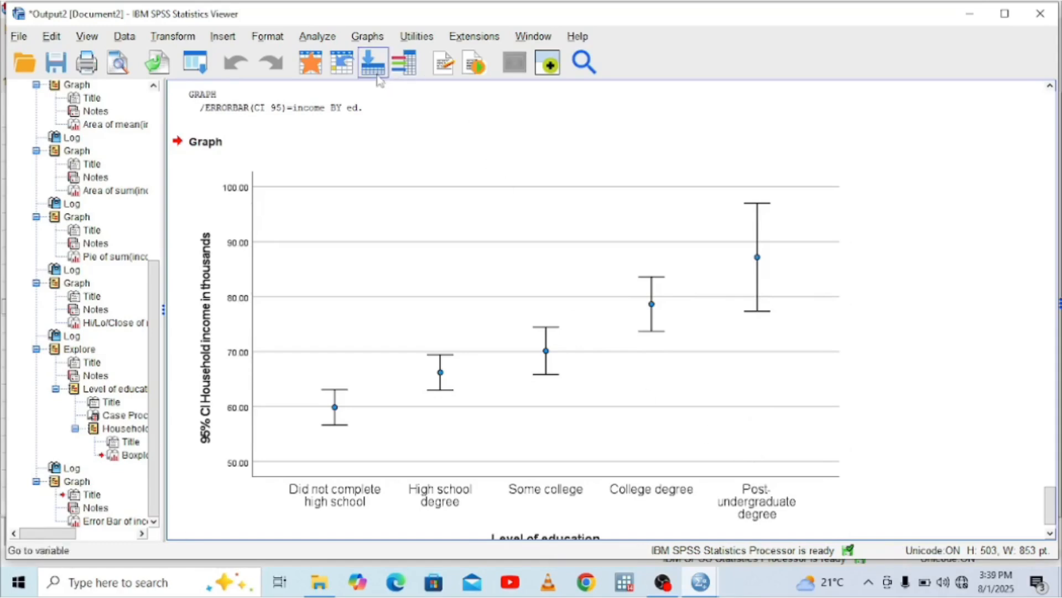
Start a population pyramid that gets its counts from the variable Household income in thousands
click(365, 35)
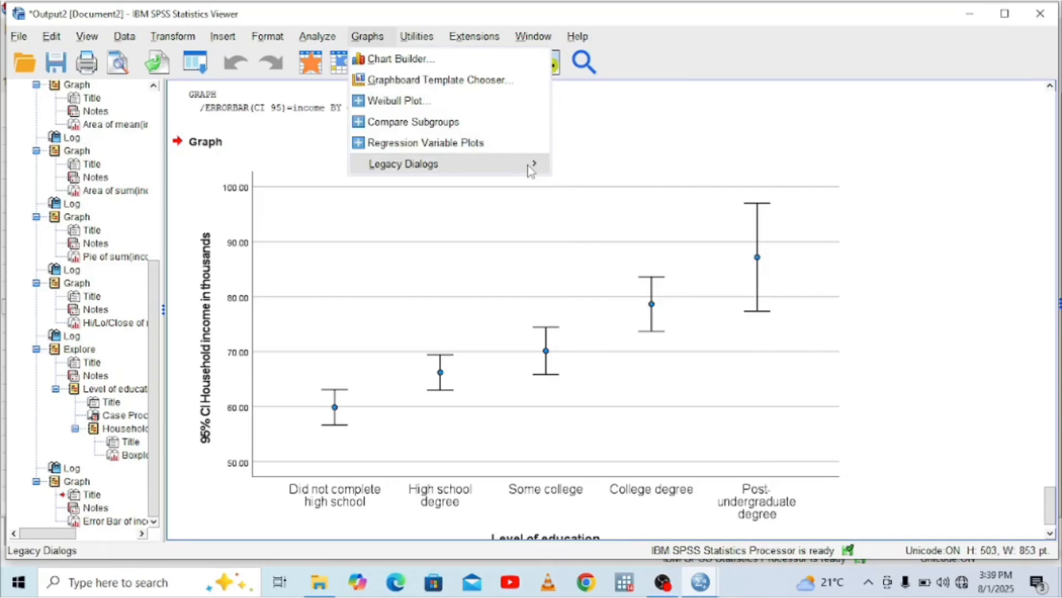
mouse_move(531, 172)
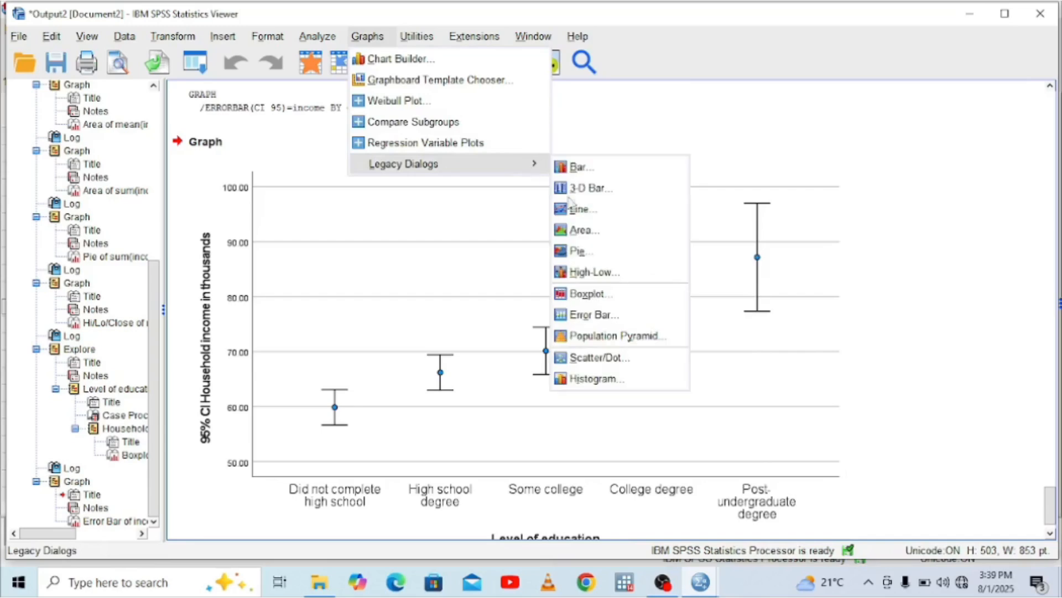
click(635, 343)
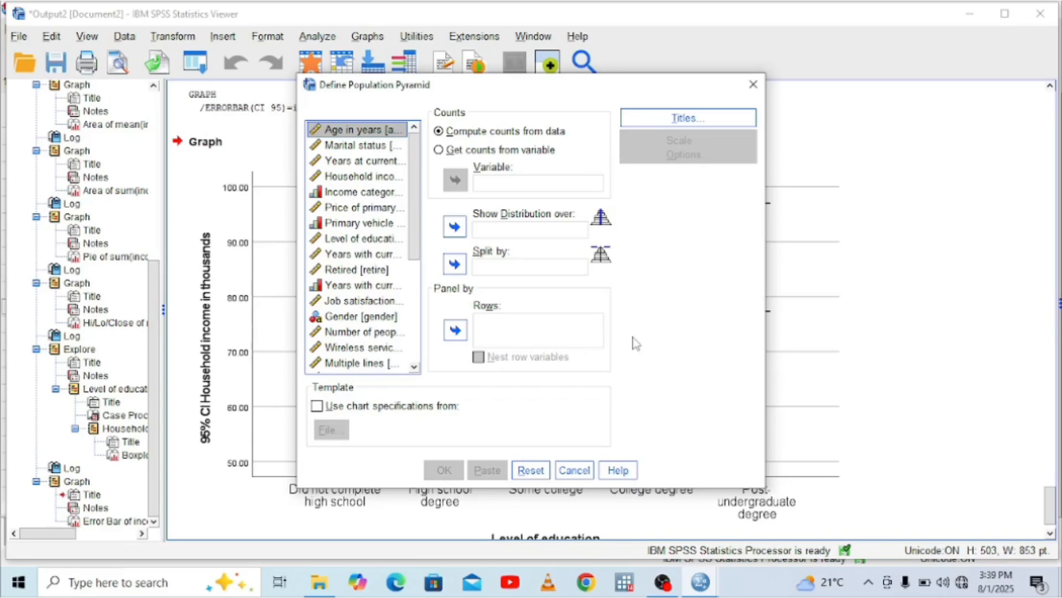
click(350, 176)
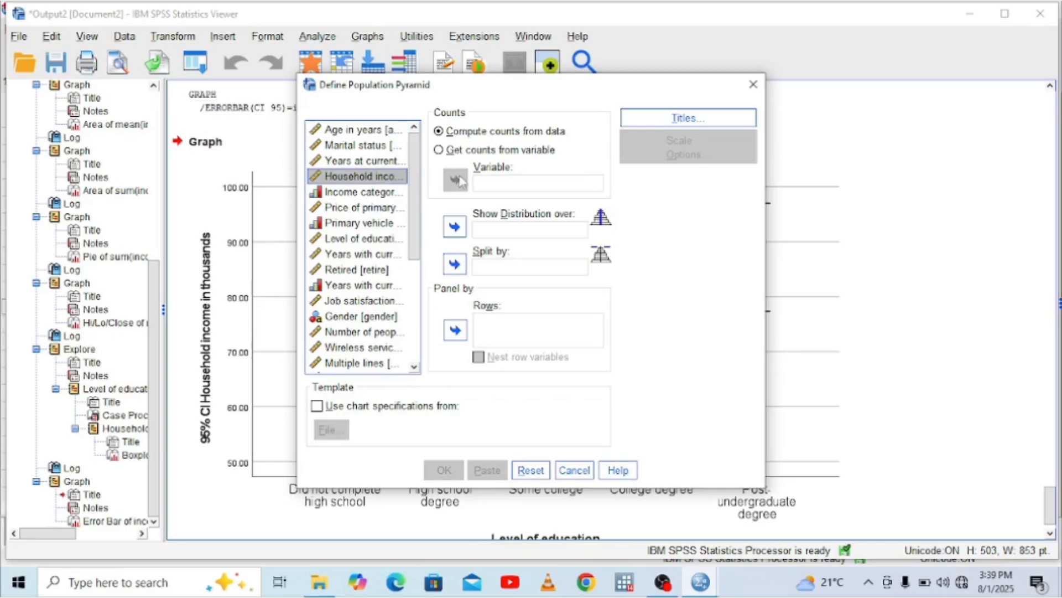
click(440, 150)
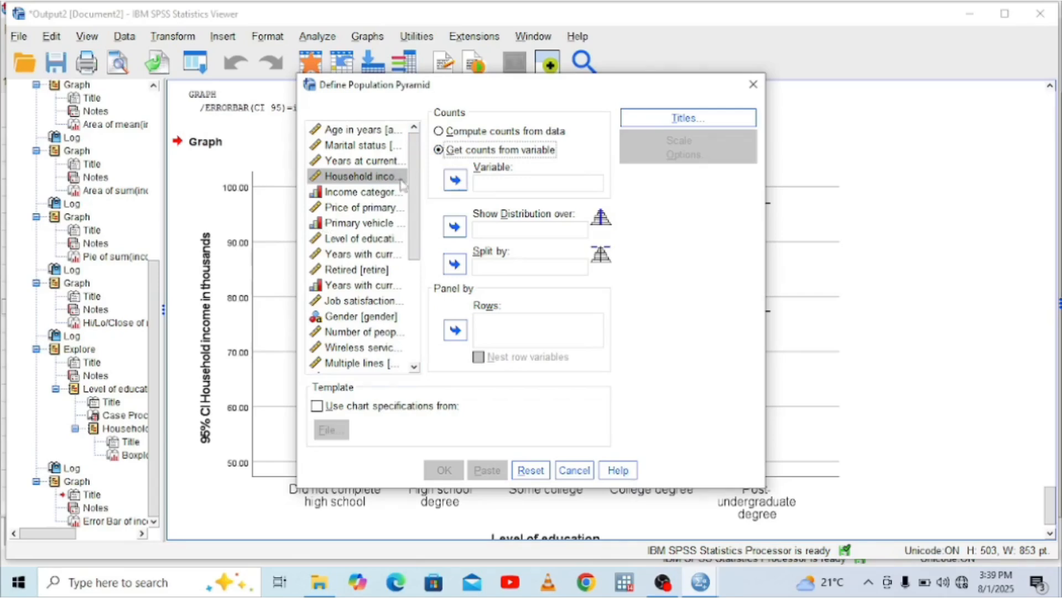
click(455, 181)
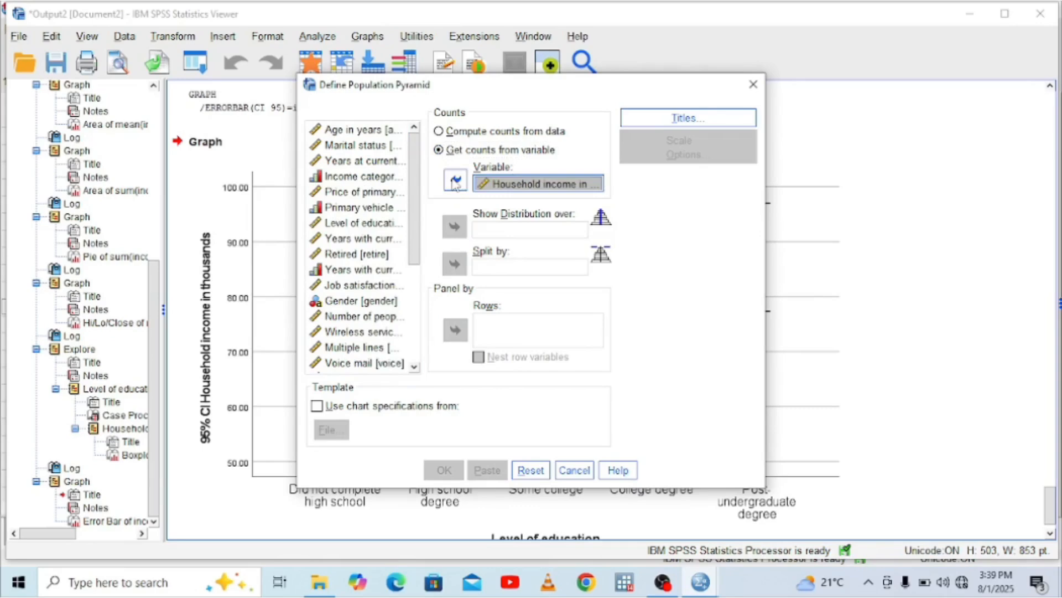
Show the pyramid's distribution over Level of education and split it by Retired
click(368, 222)
click(455, 226)
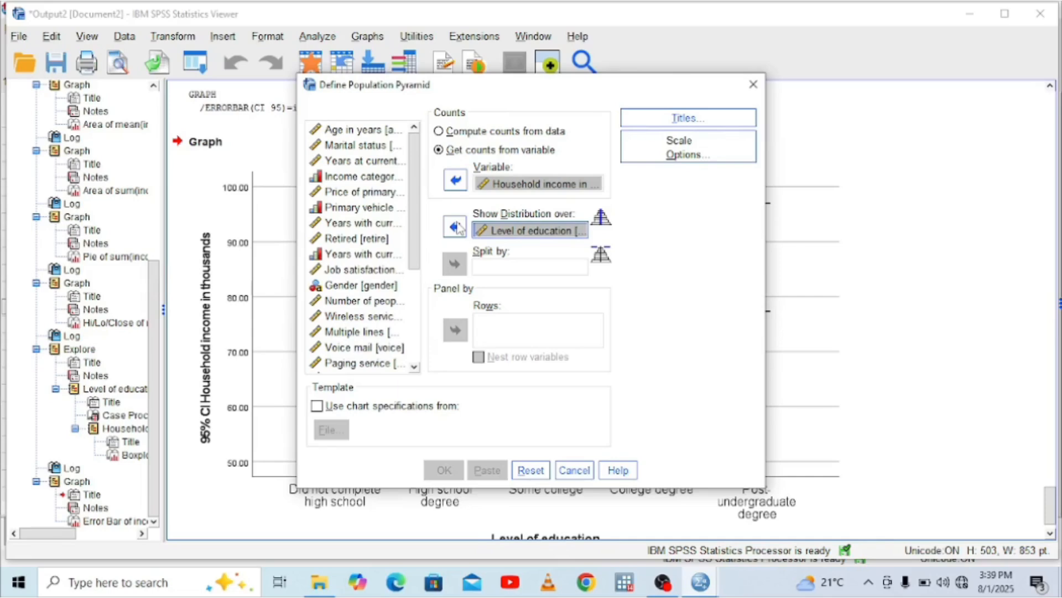
click(357, 238)
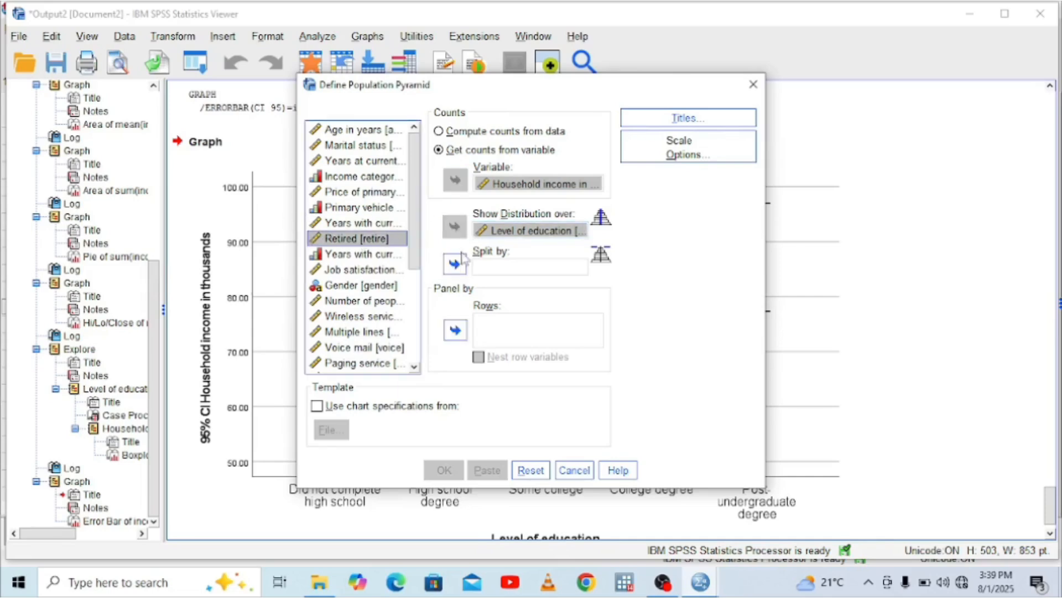
click(456, 264)
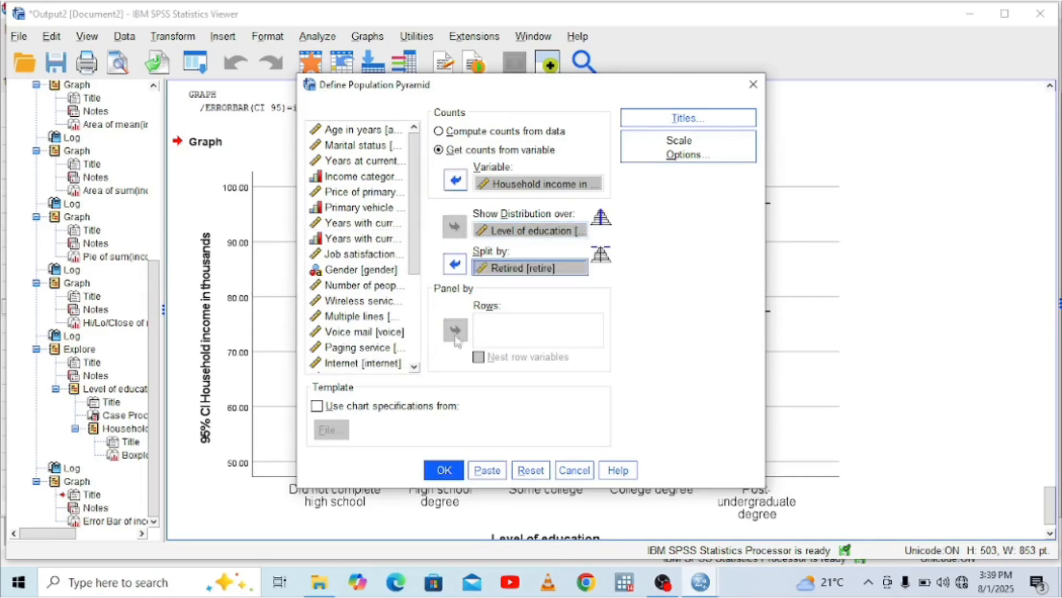
Generate the population pyramid and view the whole chart in the output
click(447, 471)
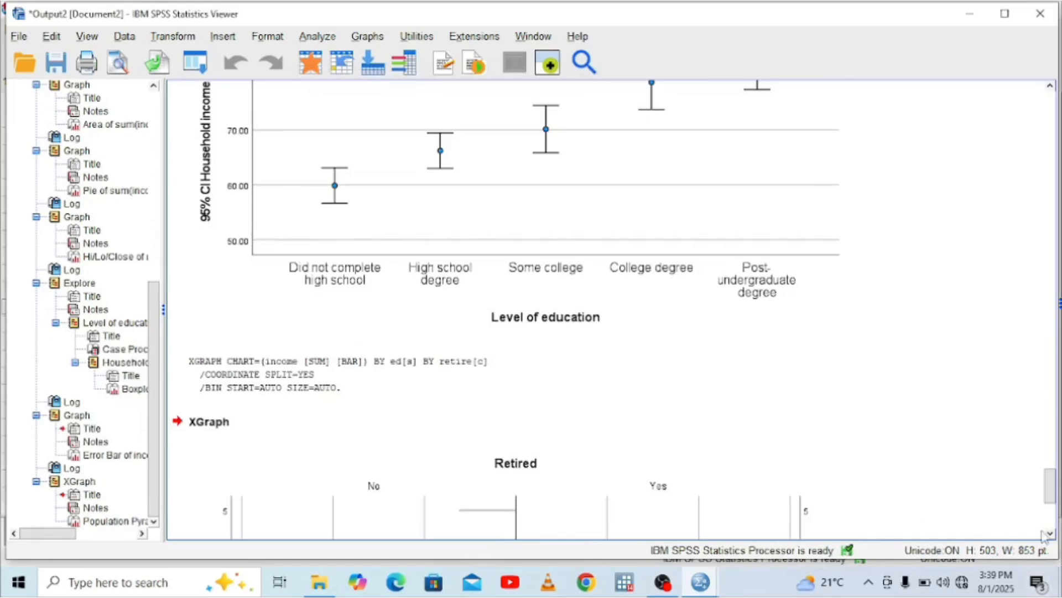
click(1051, 534)
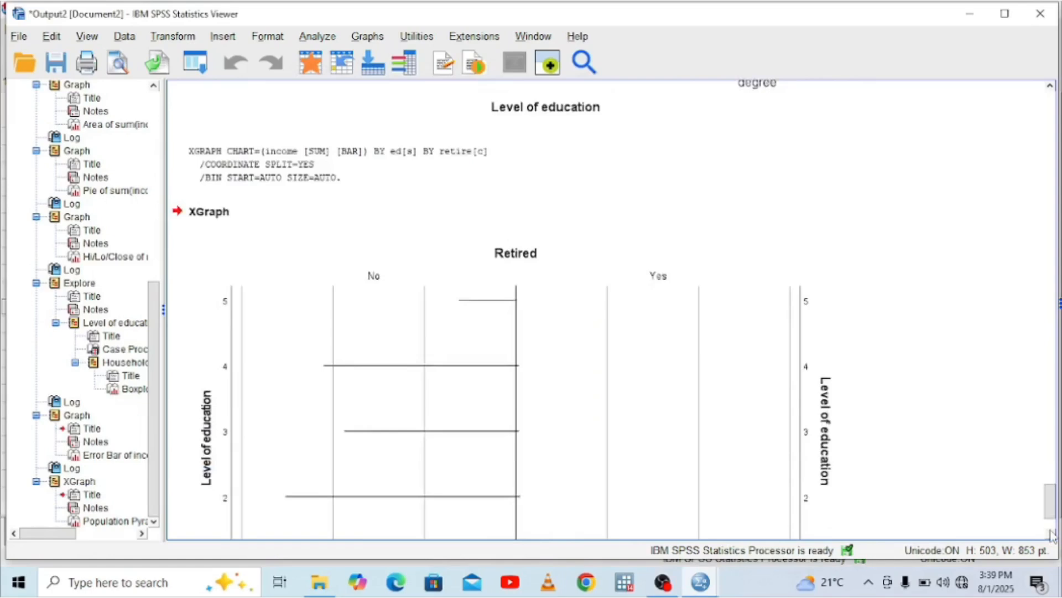
click(1050, 534)
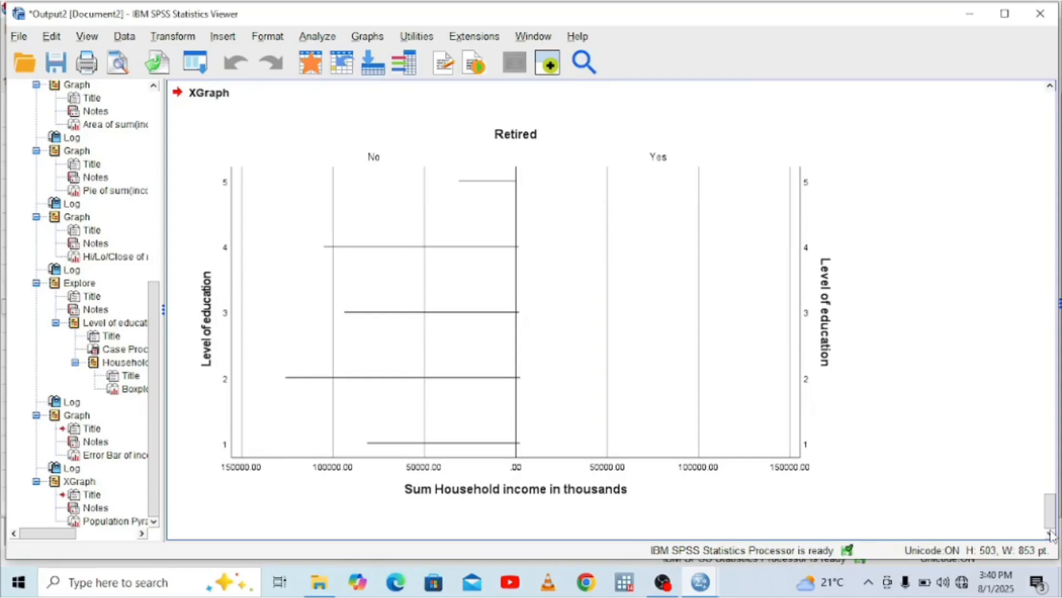
click(455, 324)
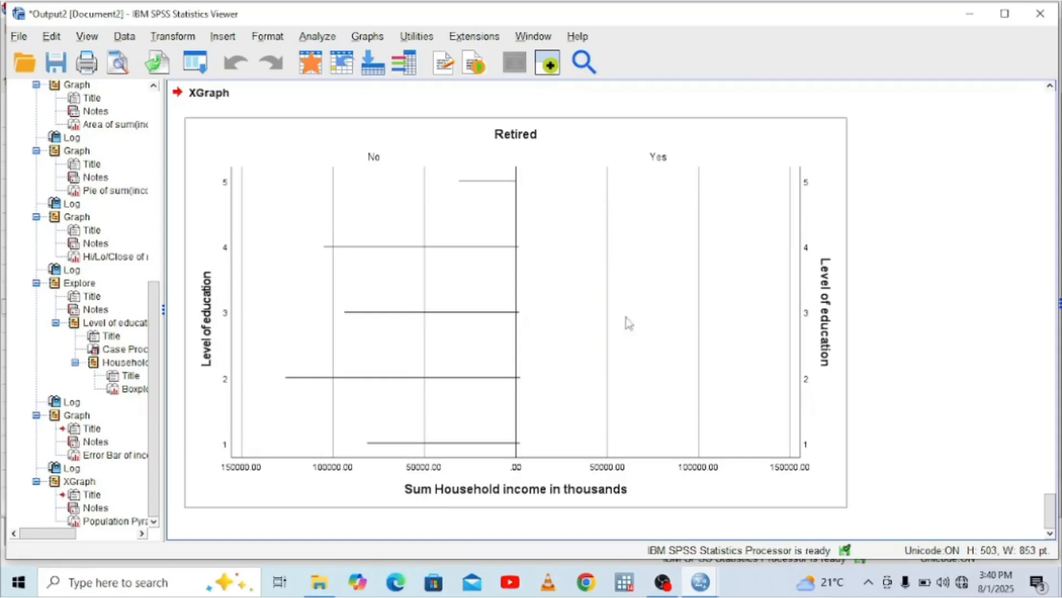
click(318, 37)
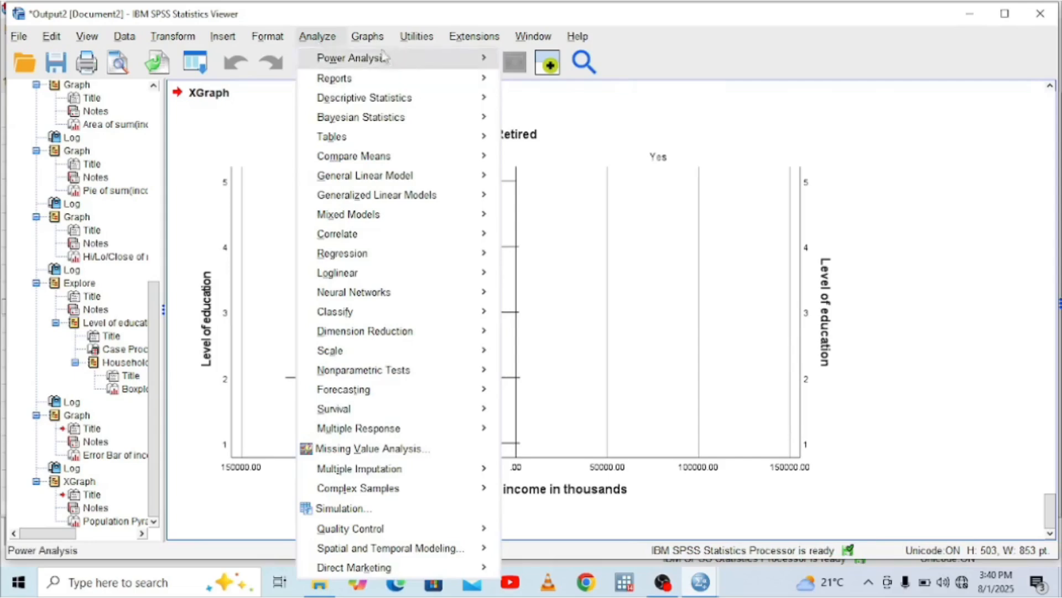
mouse_move(367, 37)
mouse_move(445, 164)
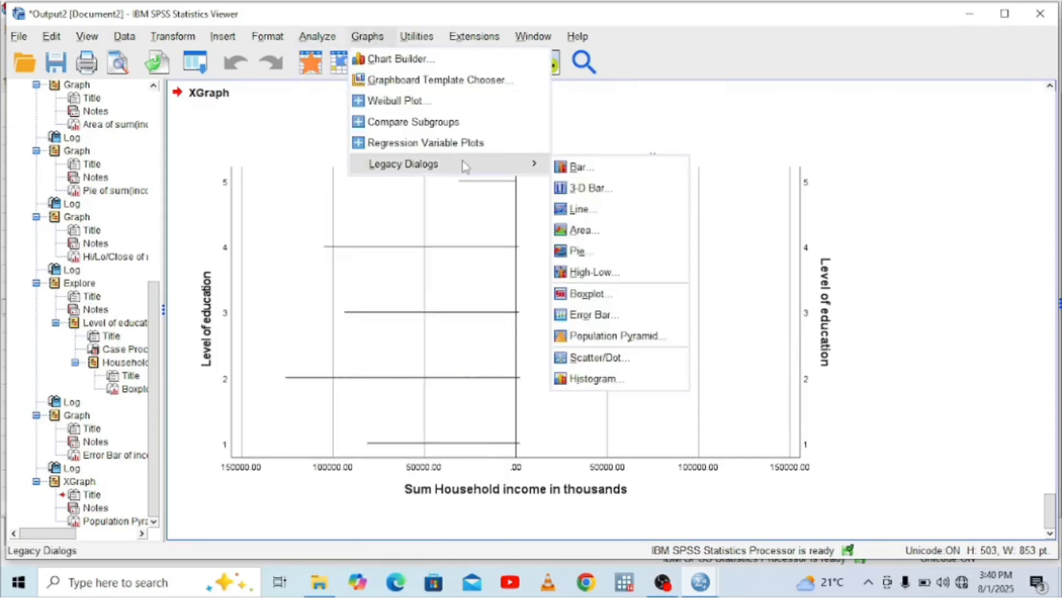
click(578, 311)
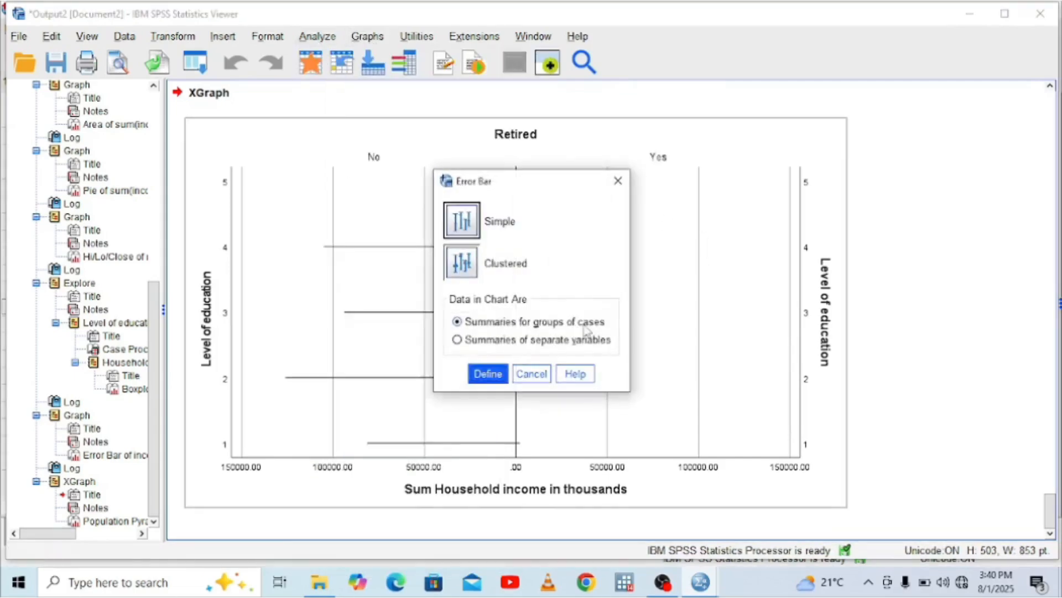
click(618, 181)
Reopen the population pyramid definition and remove Retired from the split variable
click(318, 37)
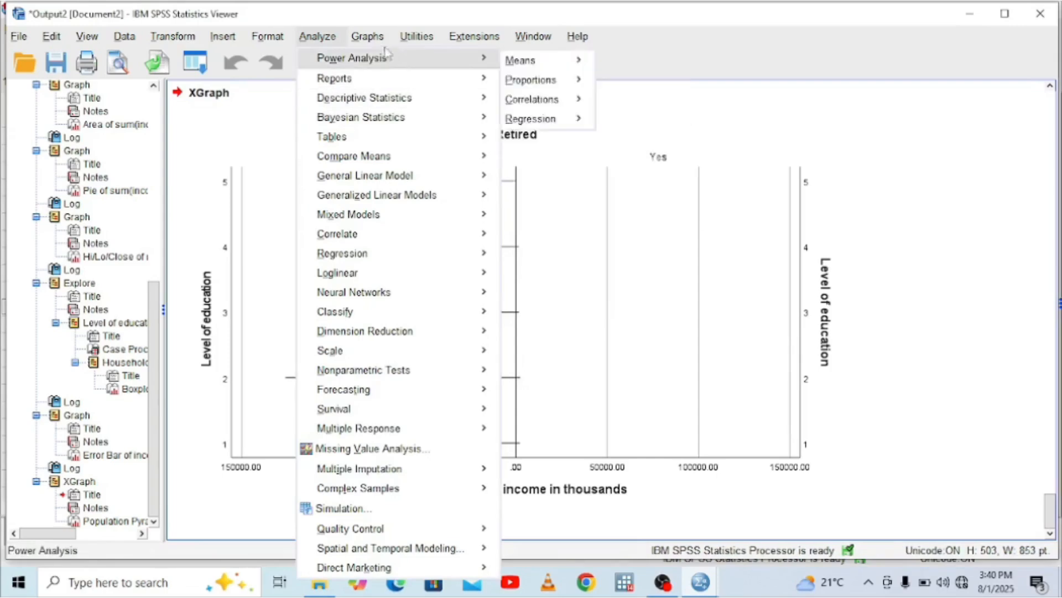
click(367, 37)
mouse_move(444, 162)
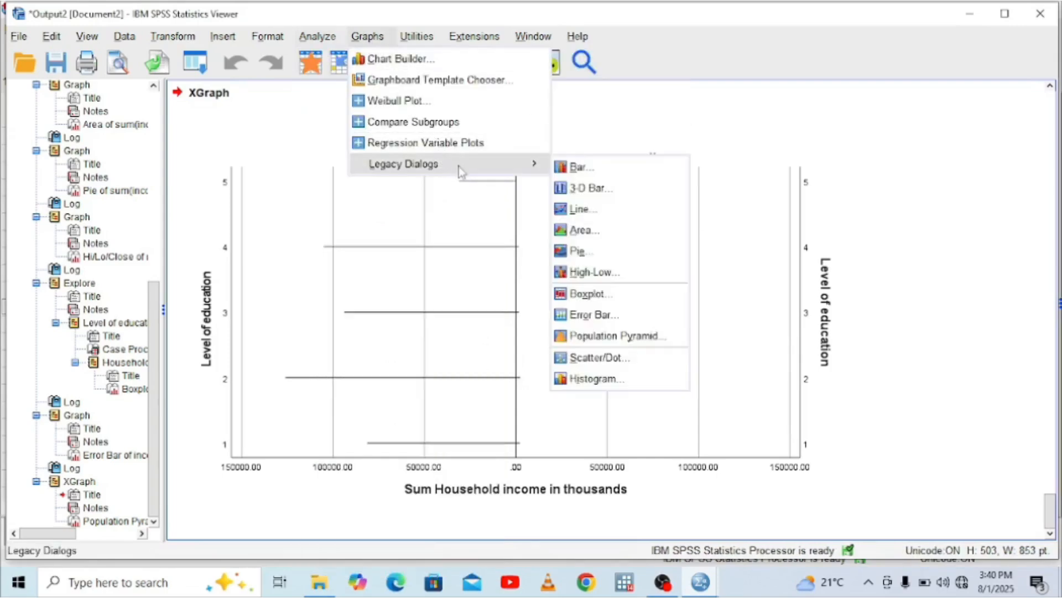
click(642, 338)
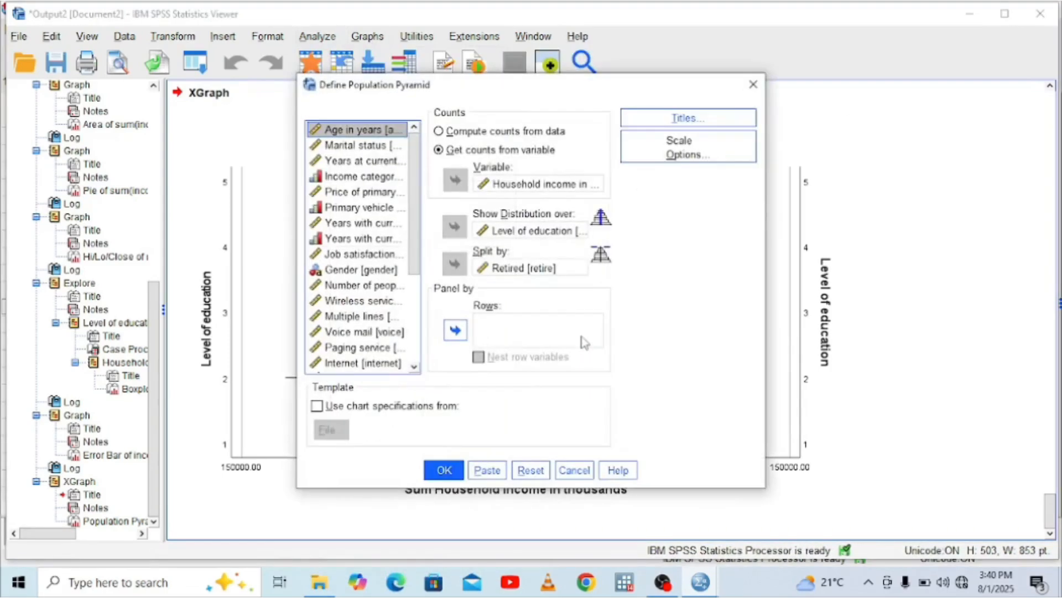
click(525, 268)
click(452, 264)
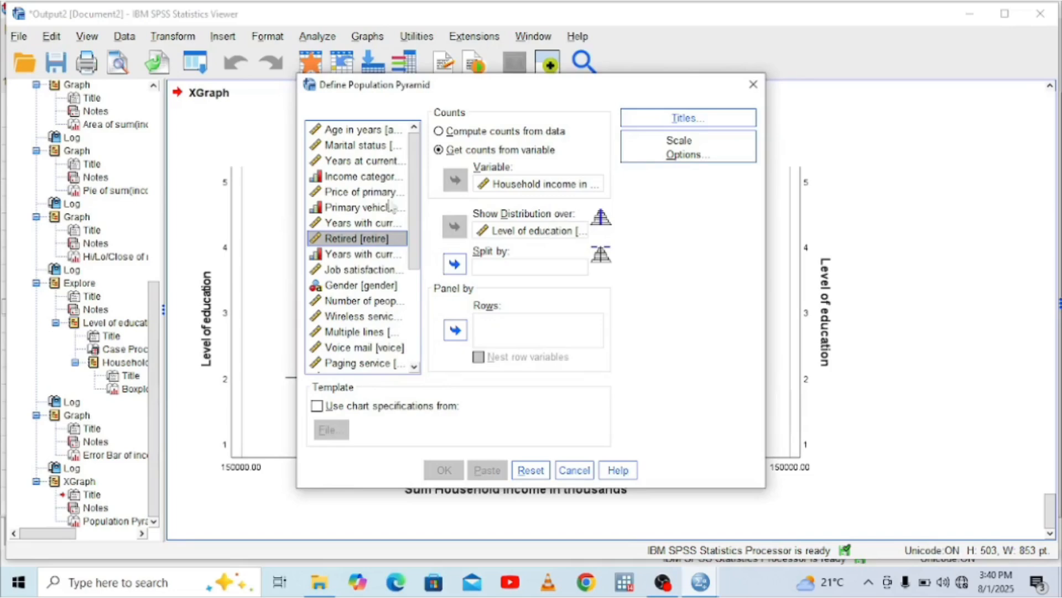
Split the population pyramid by Primary vehicle price category, leaving the panel rows empty
click(365, 207)
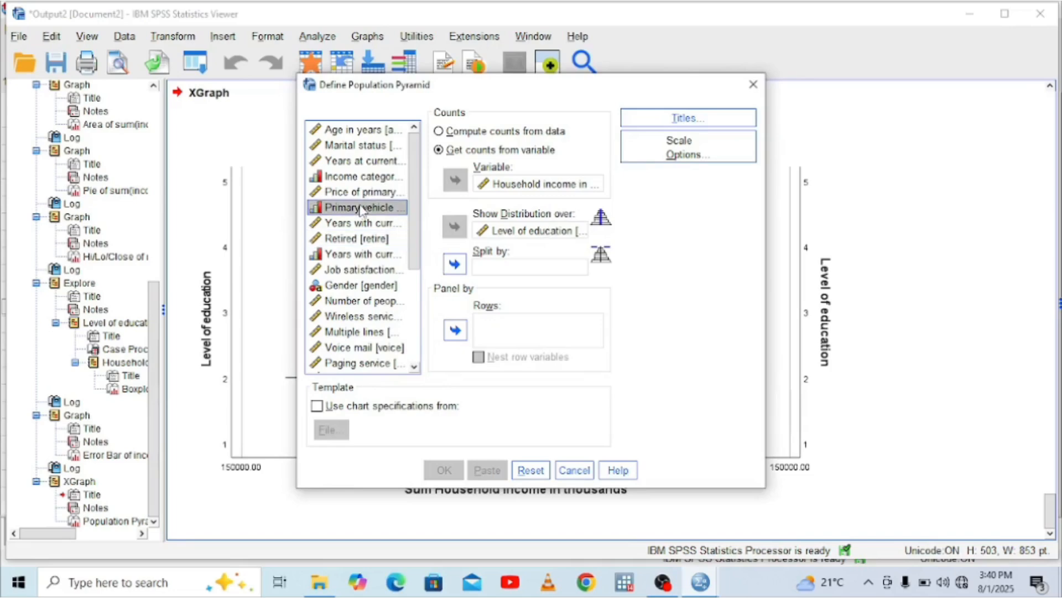
click(459, 340)
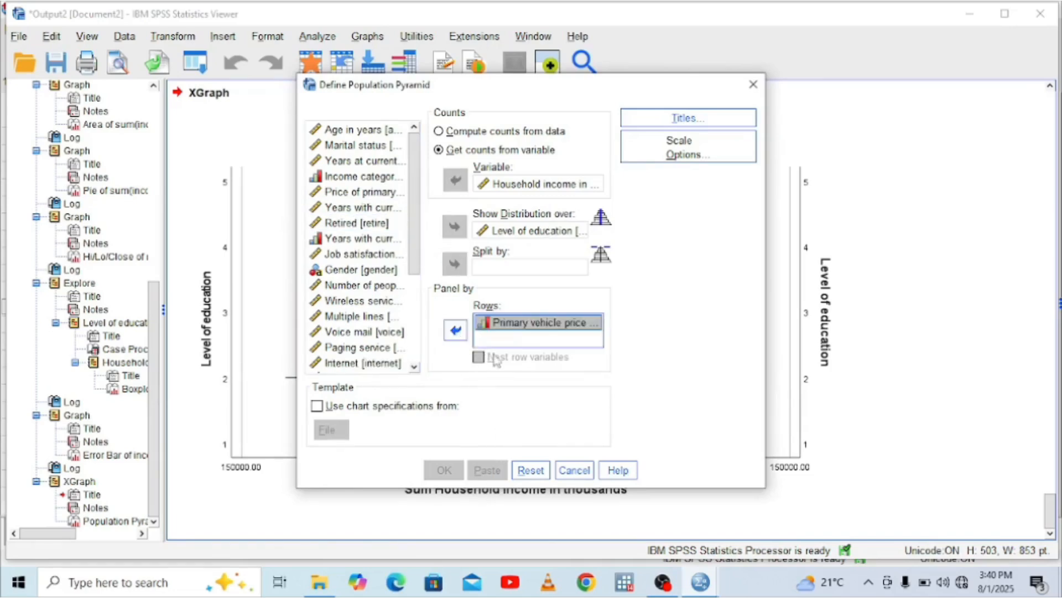
click(456, 330)
click(455, 264)
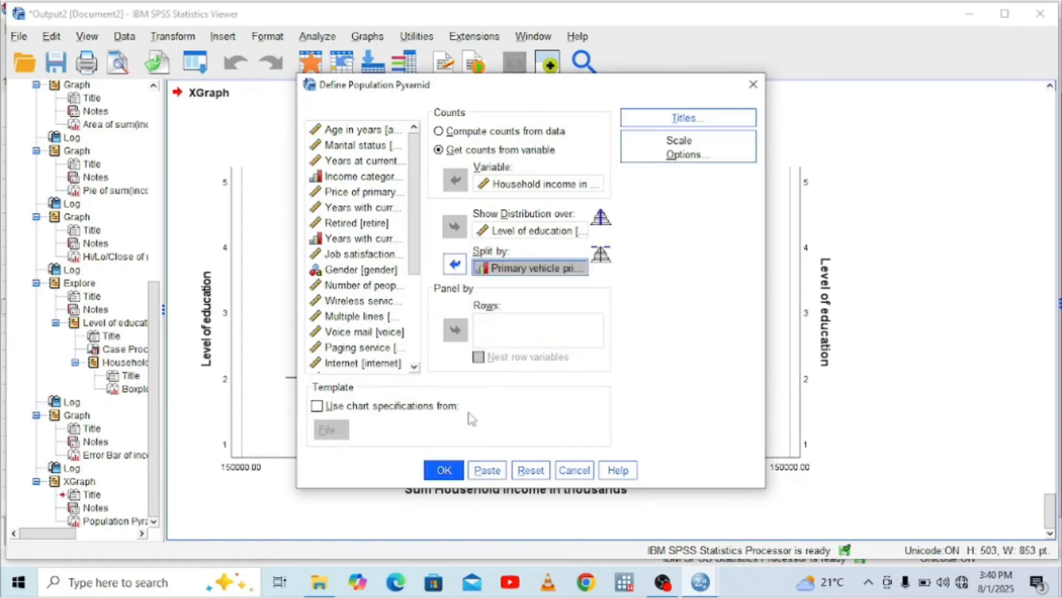
Generate the population pyramid split by vehicle price category and view the whole chart in the output
click(445, 470)
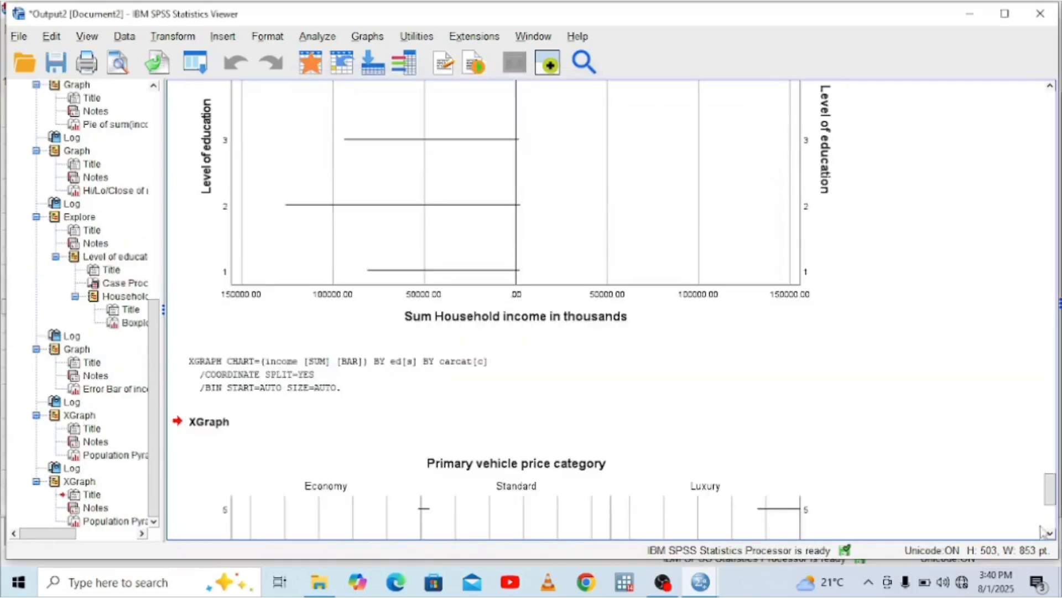
click(1053, 537)
click(1053, 537)
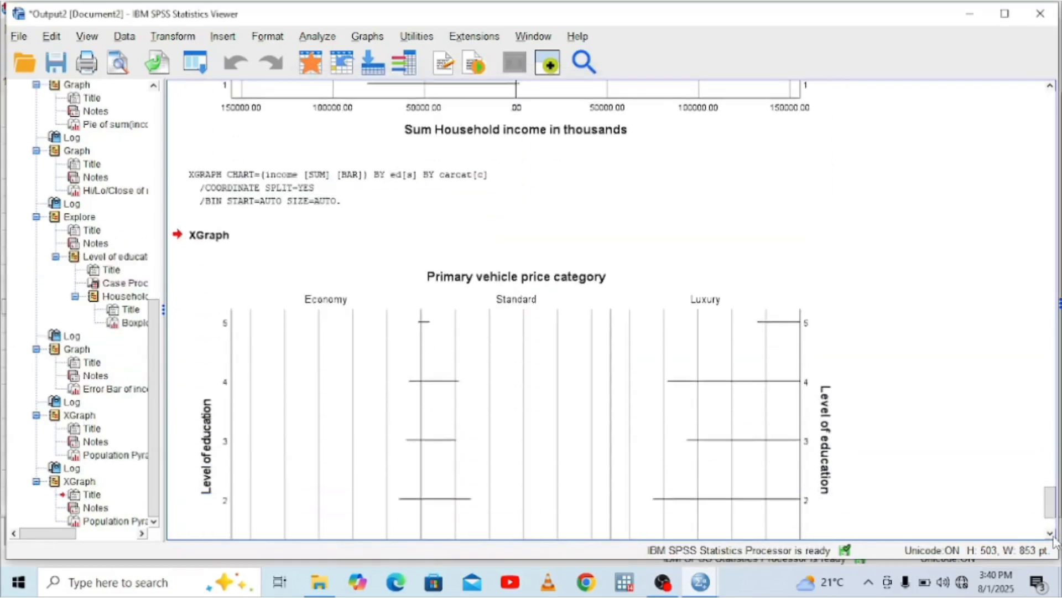
click(1053, 536)
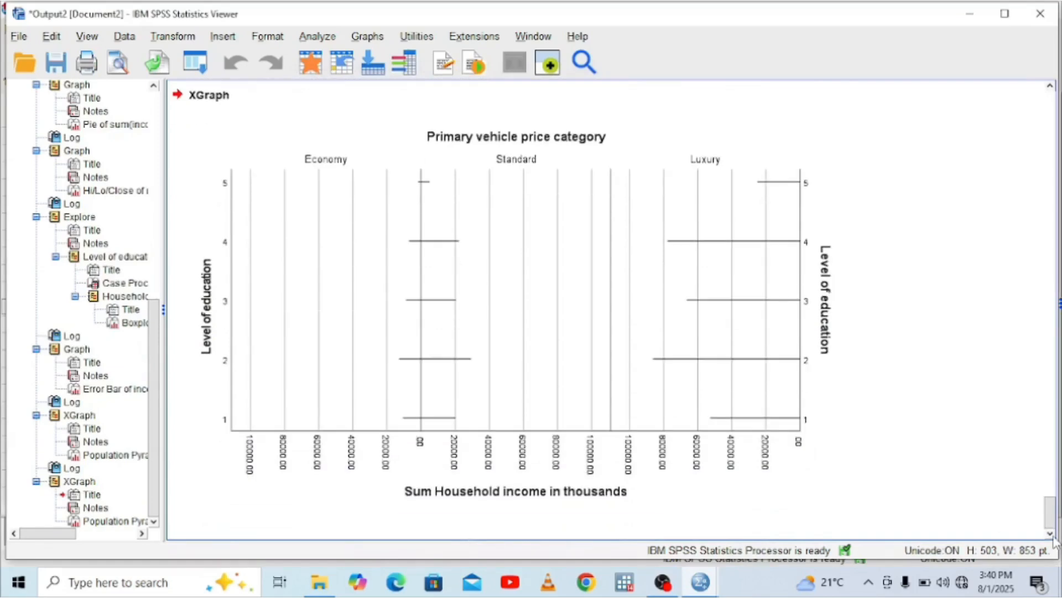
Reopen the population pyramid definition, remove Primary vehicle price category from the split, and keep the counts coming from a variable
click(367, 36)
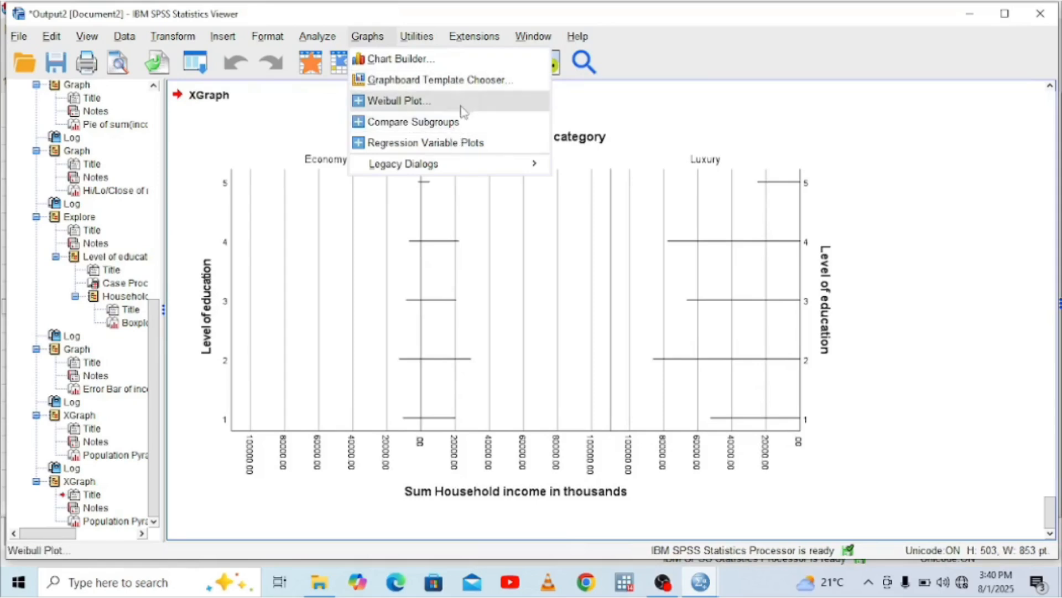
mouse_move(497, 160)
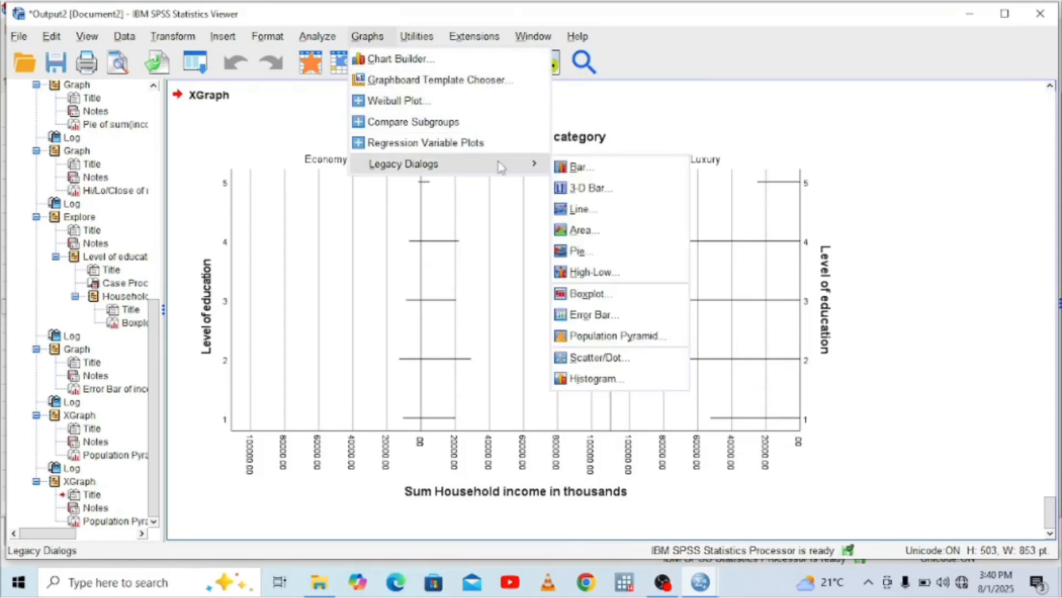
click(597, 342)
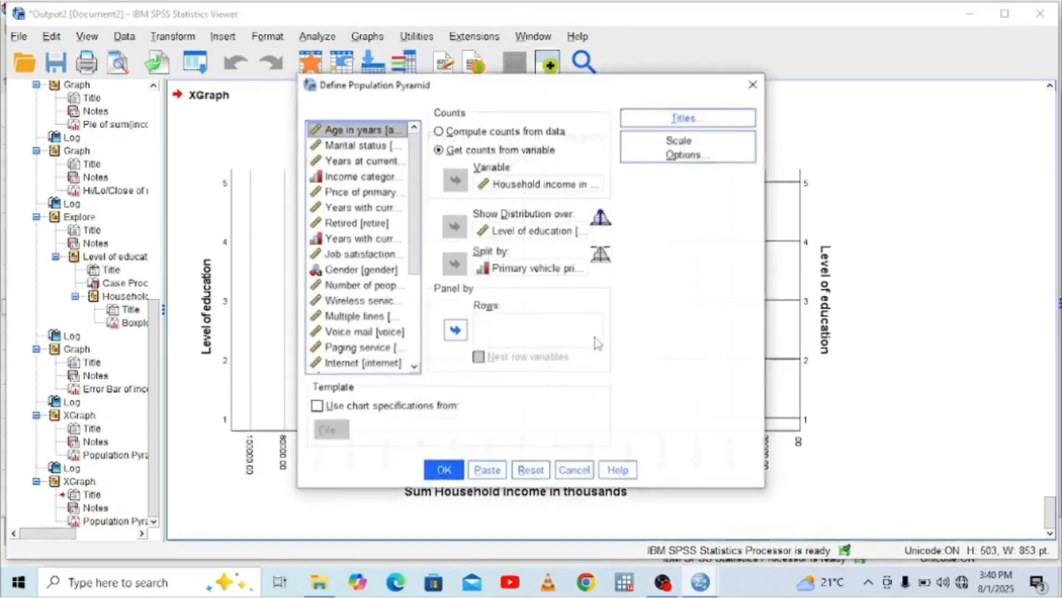
click(513, 270)
click(454, 266)
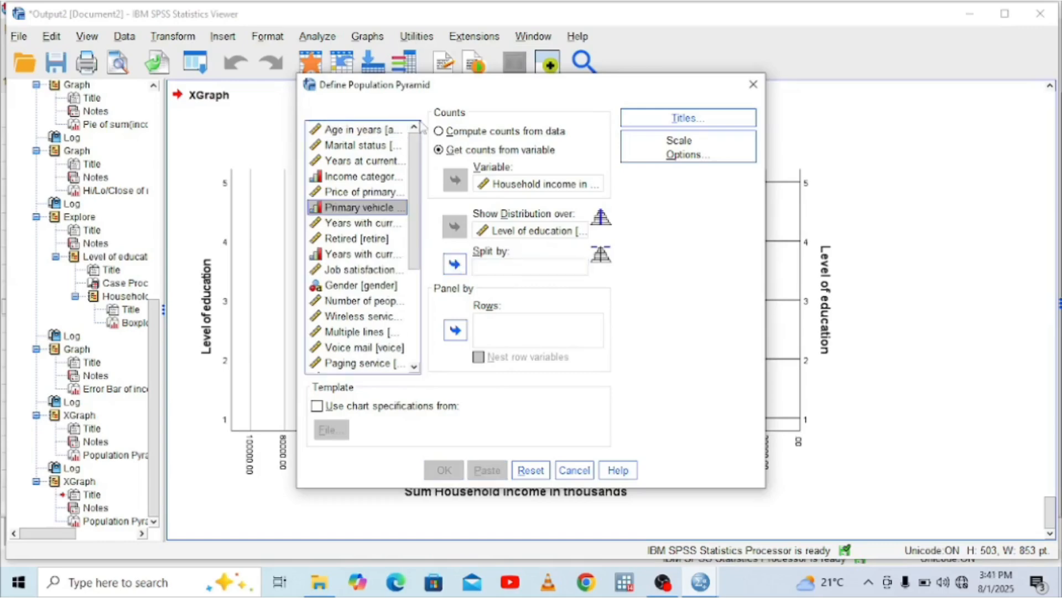
click(439, 132)
click(439, 150)
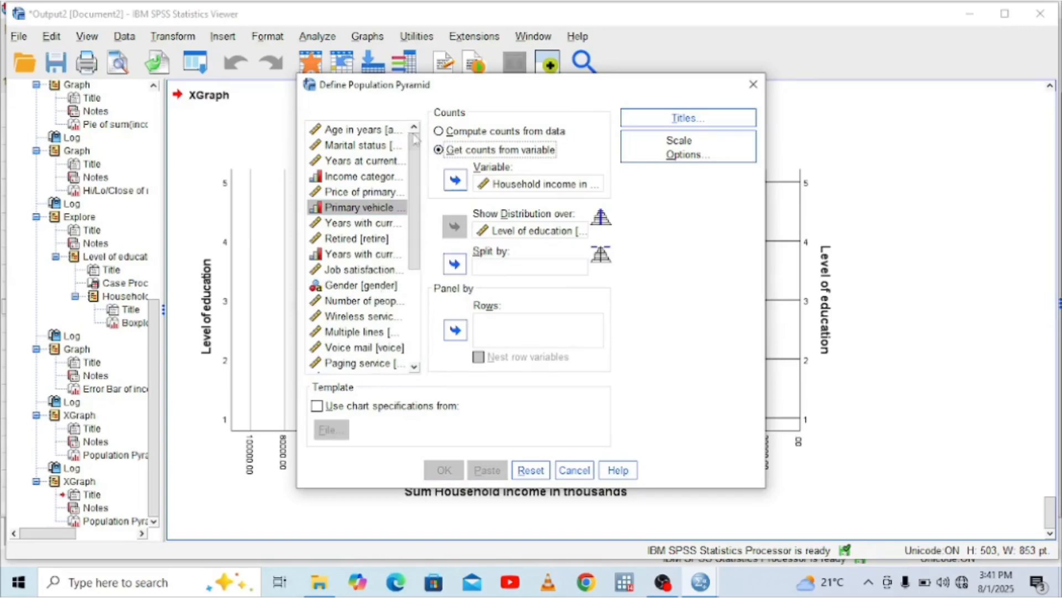
Split the population pyramid by Marital status without panel rows or a template, generate it and view the whole chart
click(382, 145)
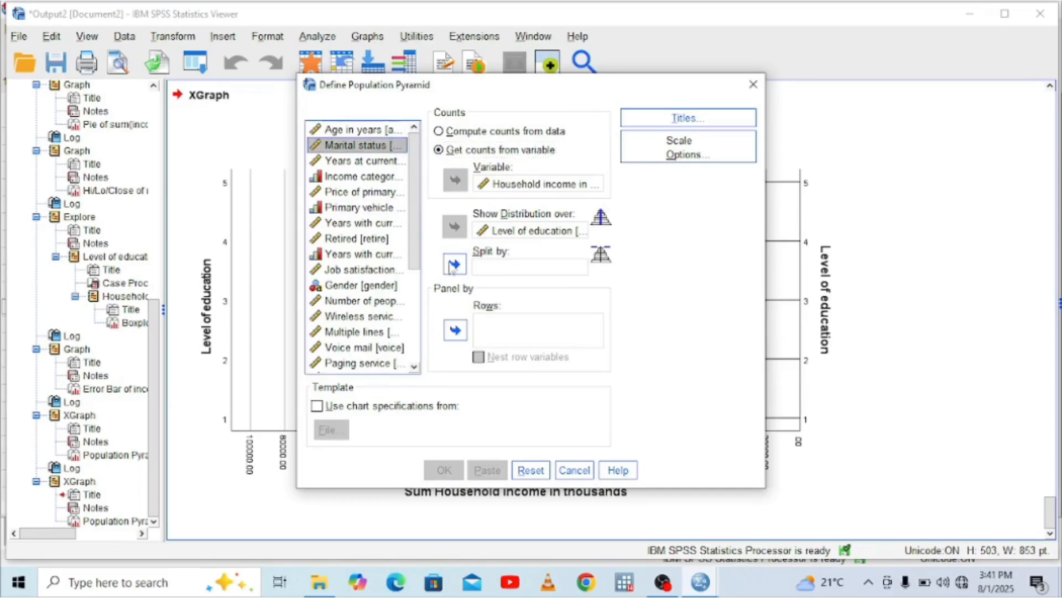
click(454, 329)
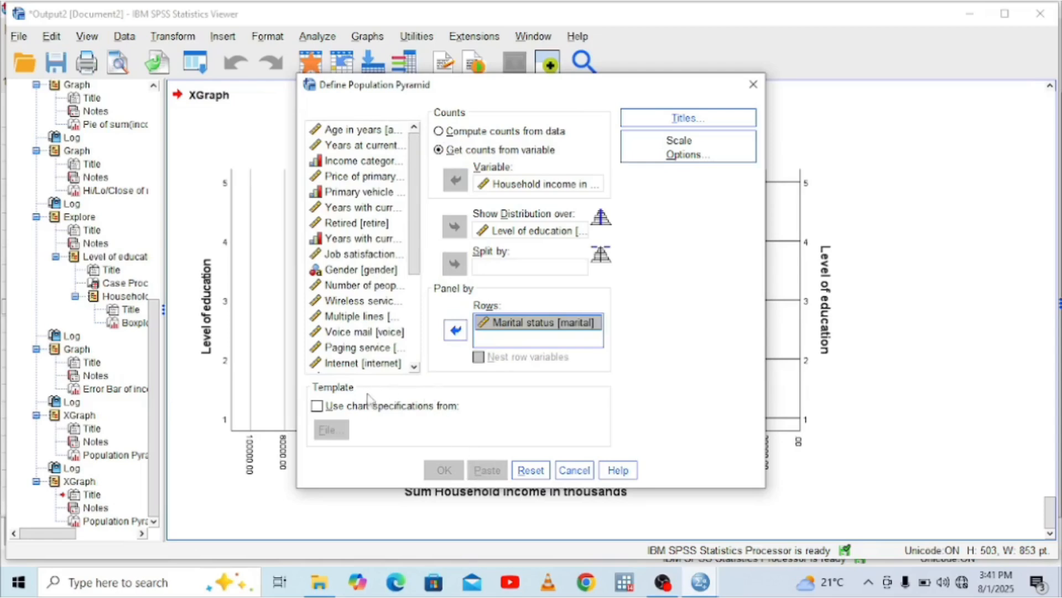
click(319, 412)
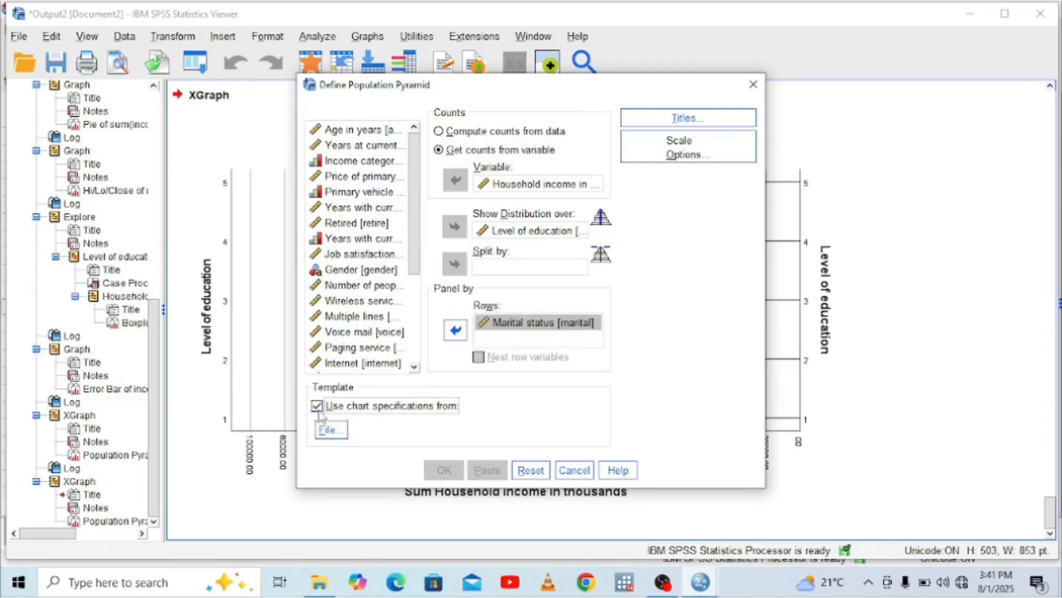
click(318, 406)
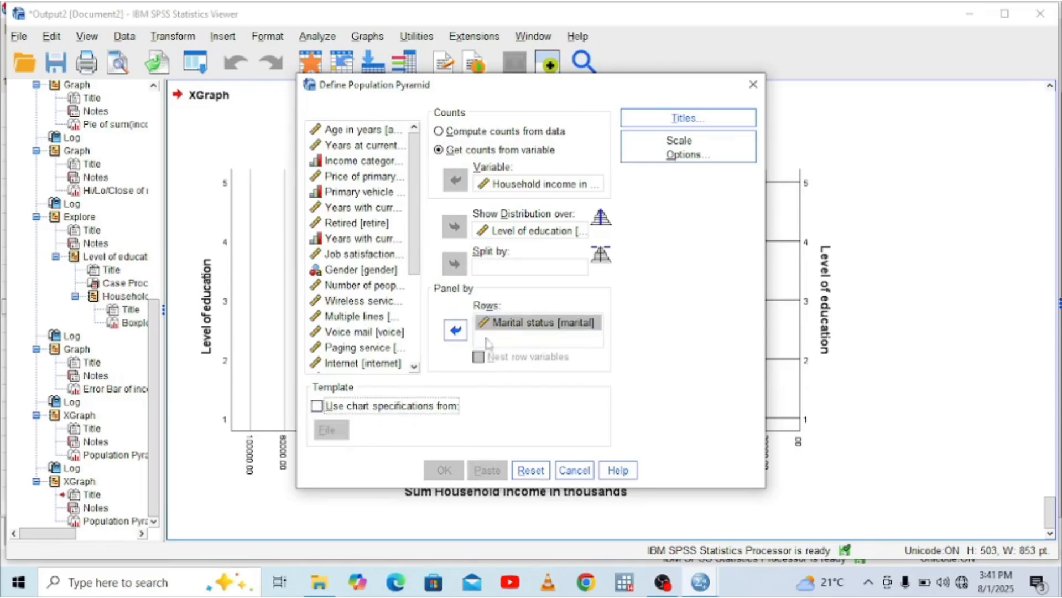
click(454, 330)
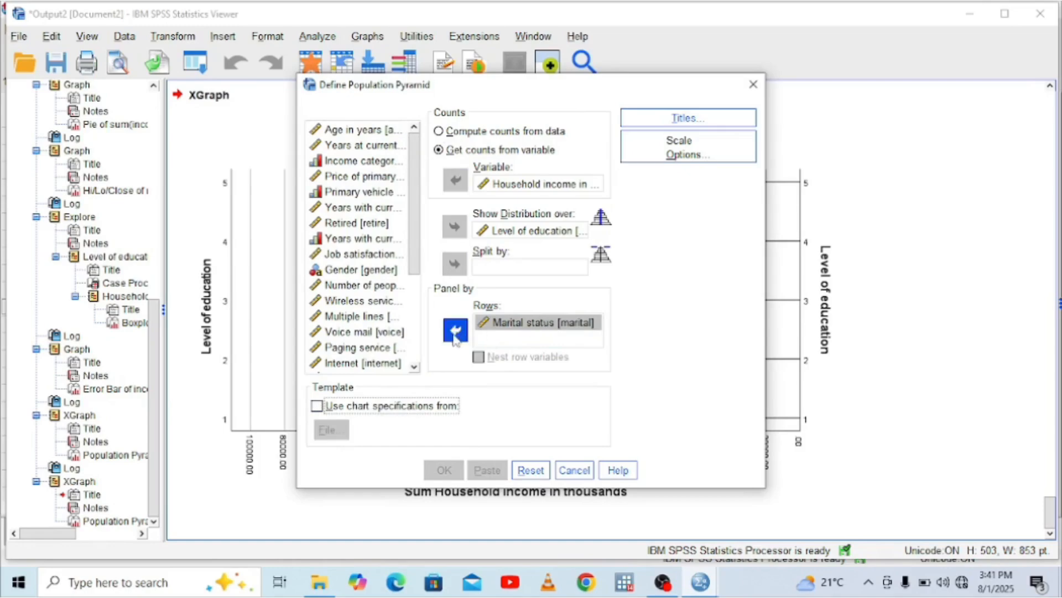
click(455, 264)
click(445, 470)
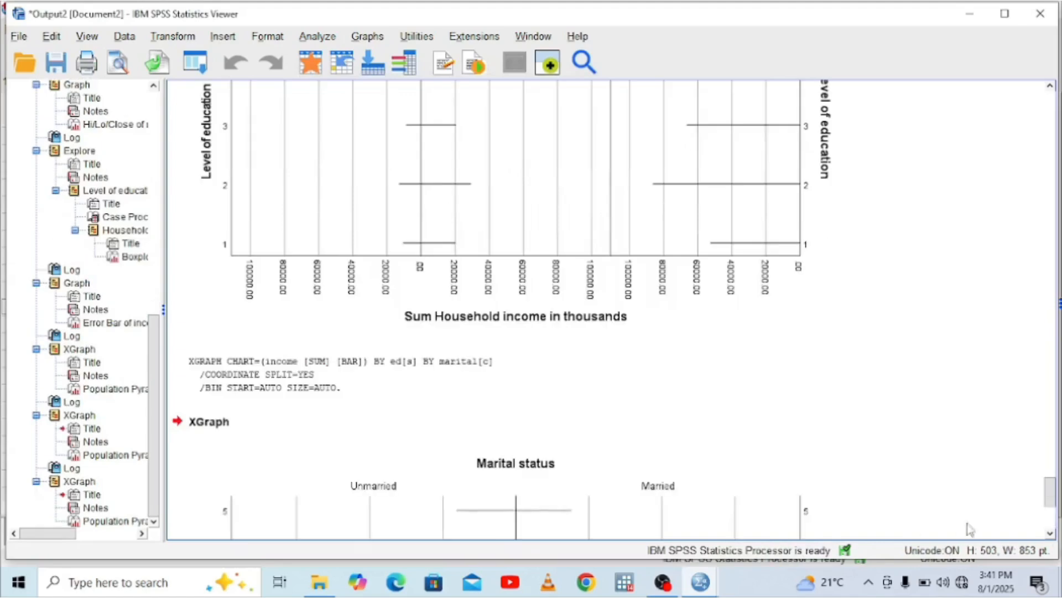
click(1050, 525)
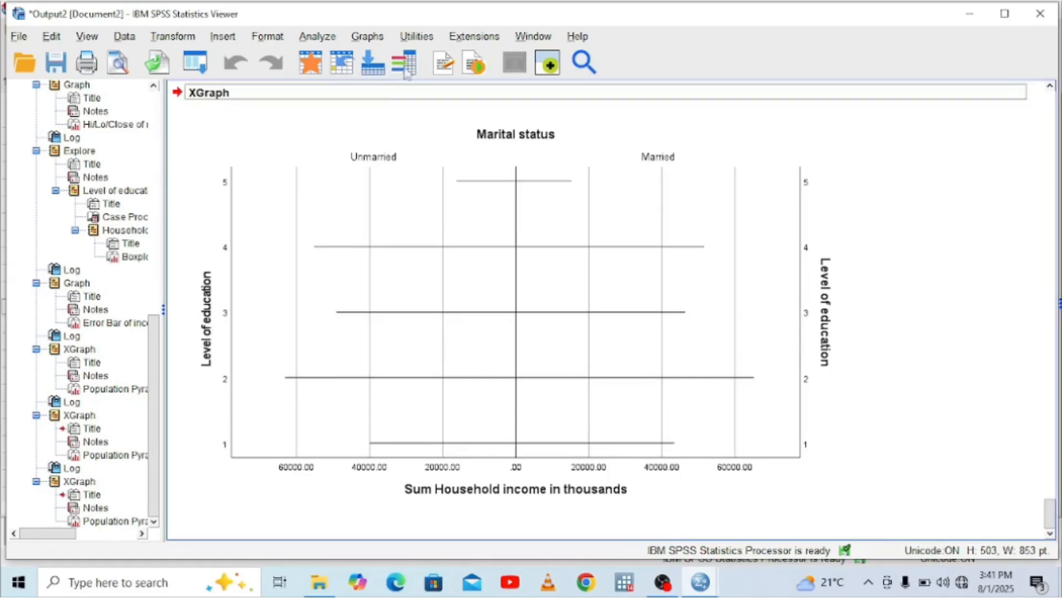
click(374, 40)
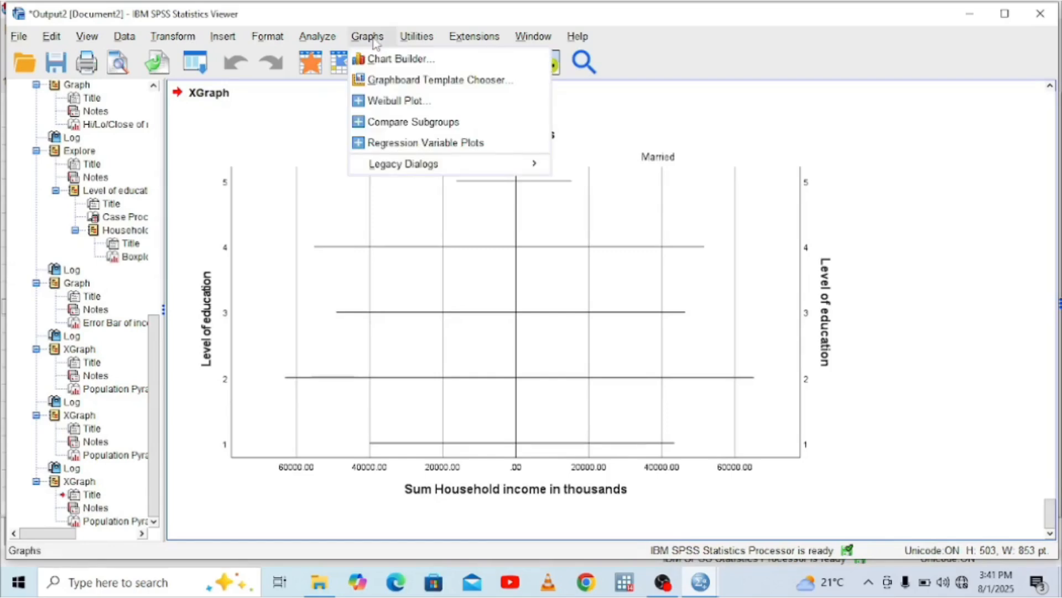
mouse_move(513, 171)
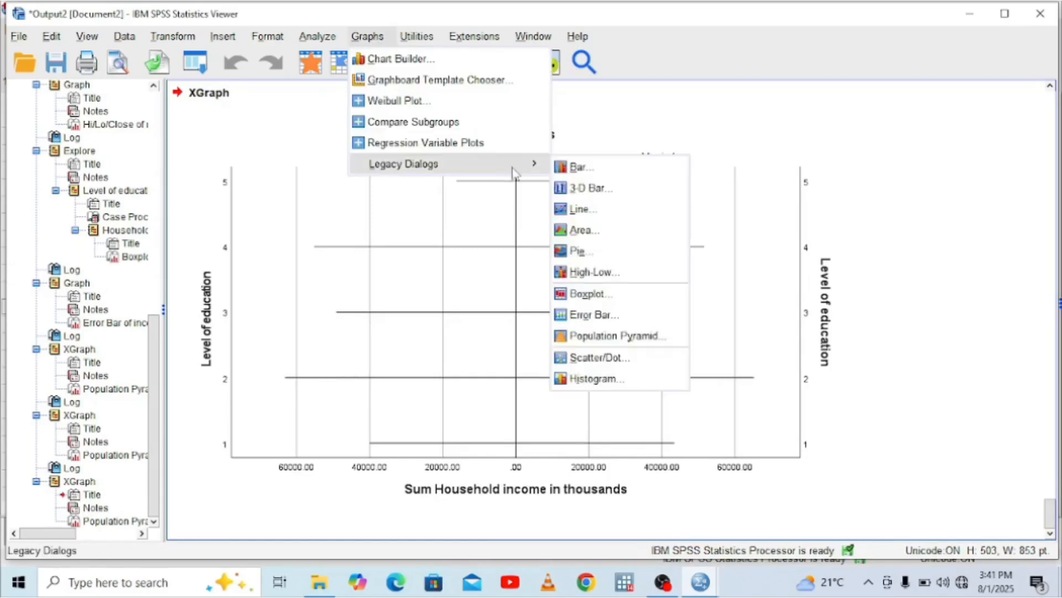
click(589, 341)
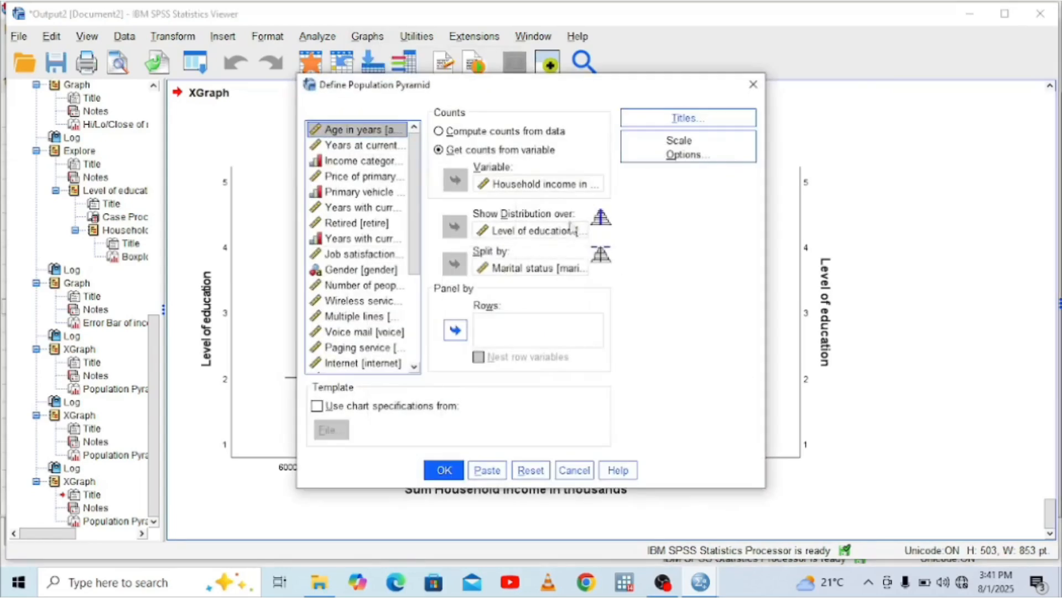
click(753, 84)
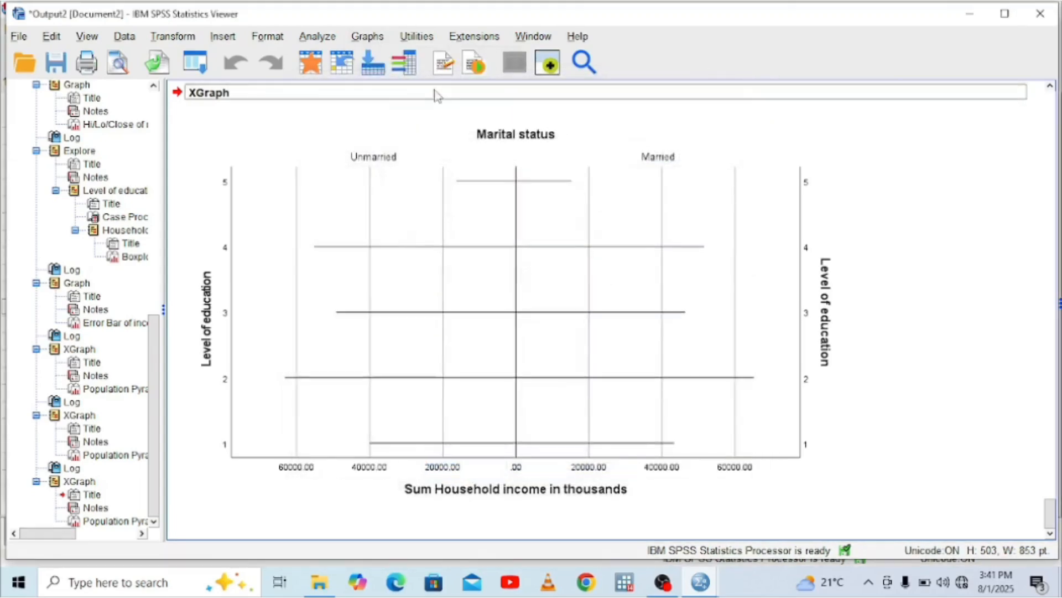
click(367, 36)
mouse_move(446, 161)
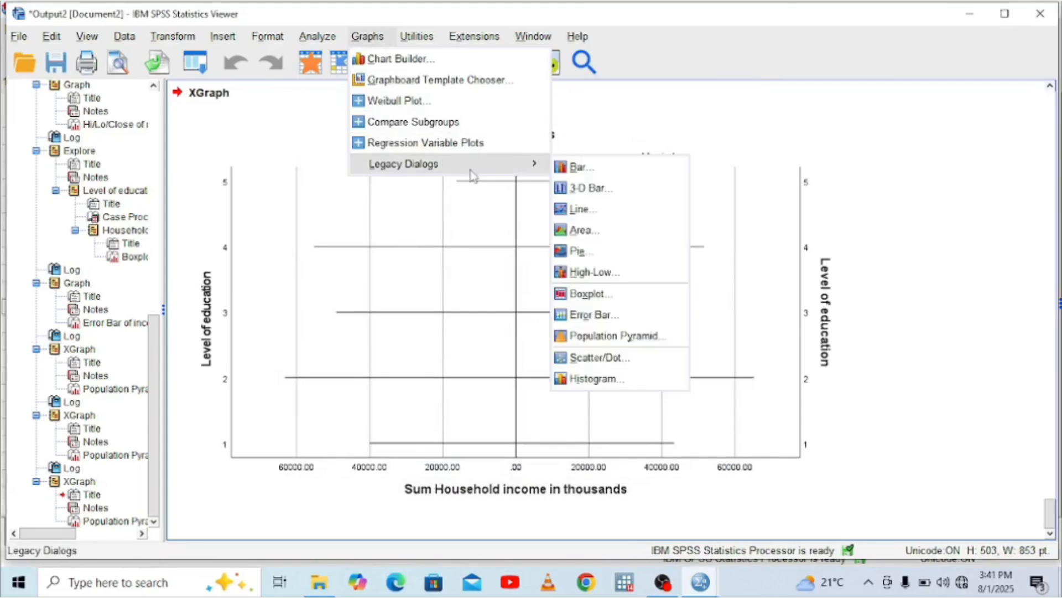
click(599, 339)
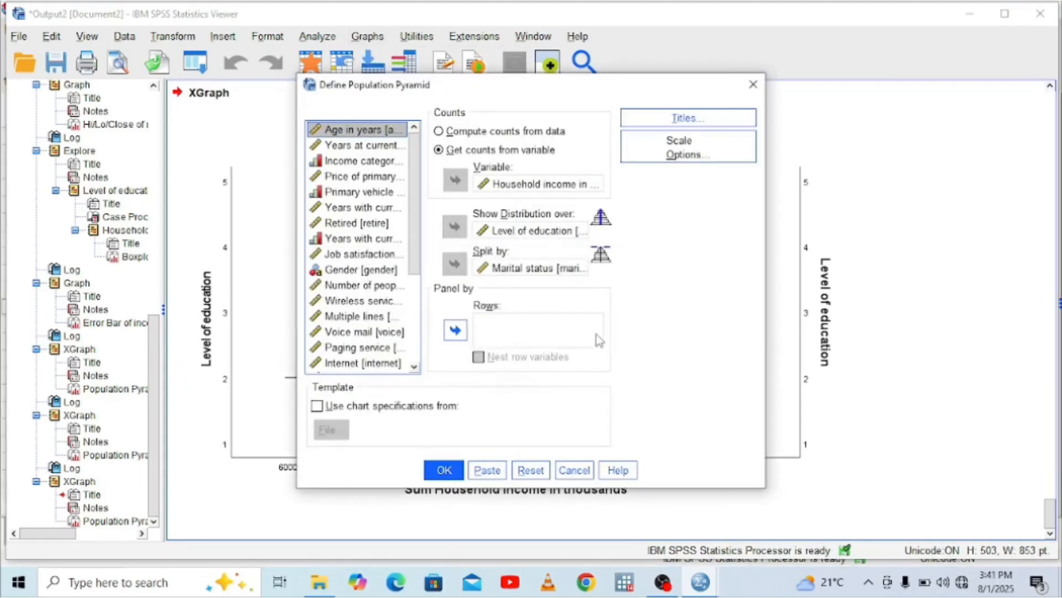
click(633, 144)
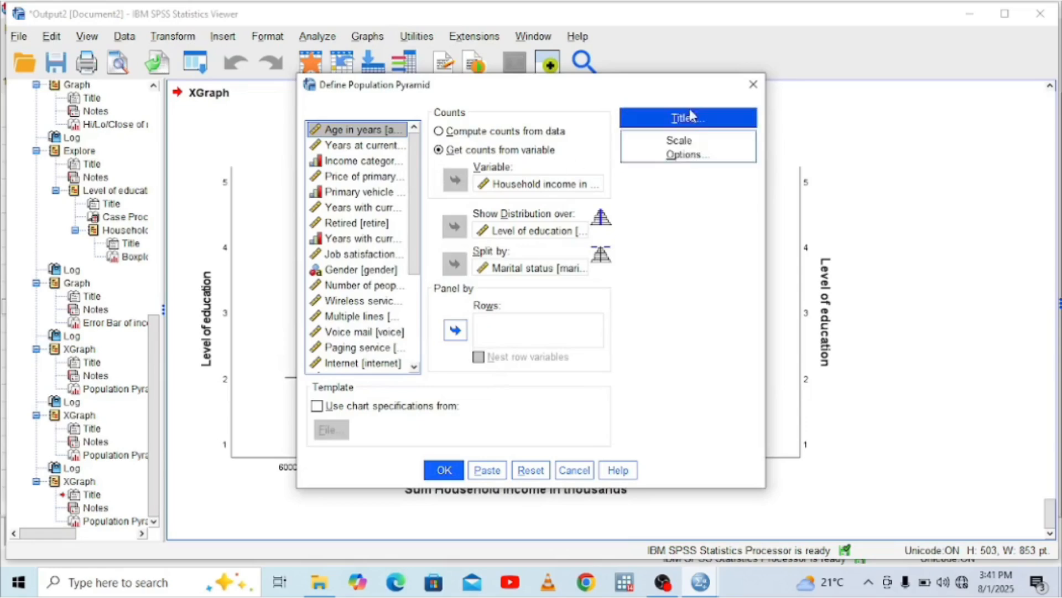
click(753, 85)
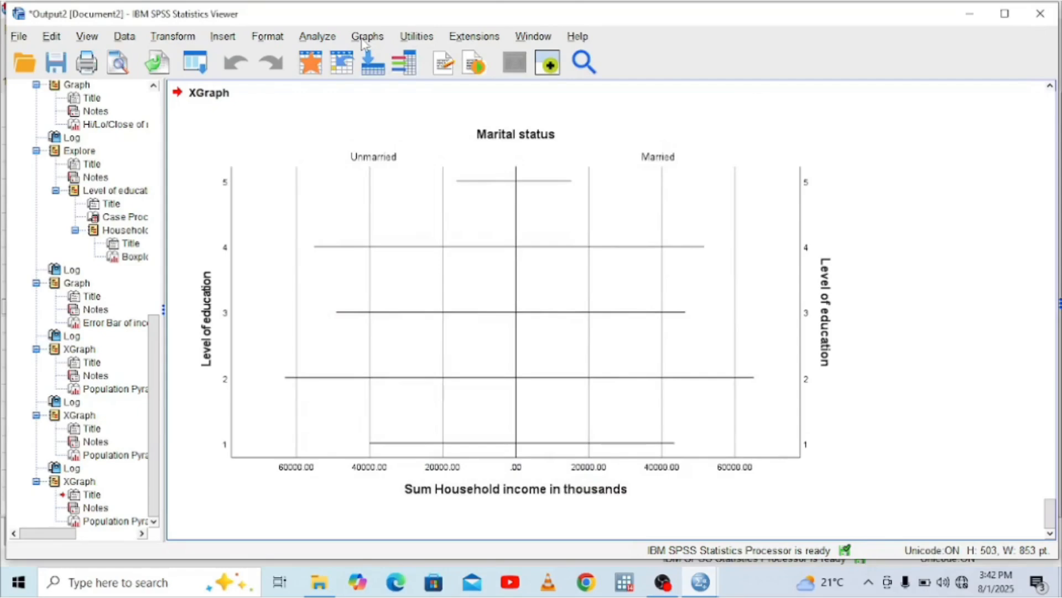
Start defining a simple scatterplot from the legacy scatter/dot chart types
click(365, 37)
mouse_move(457, 168)
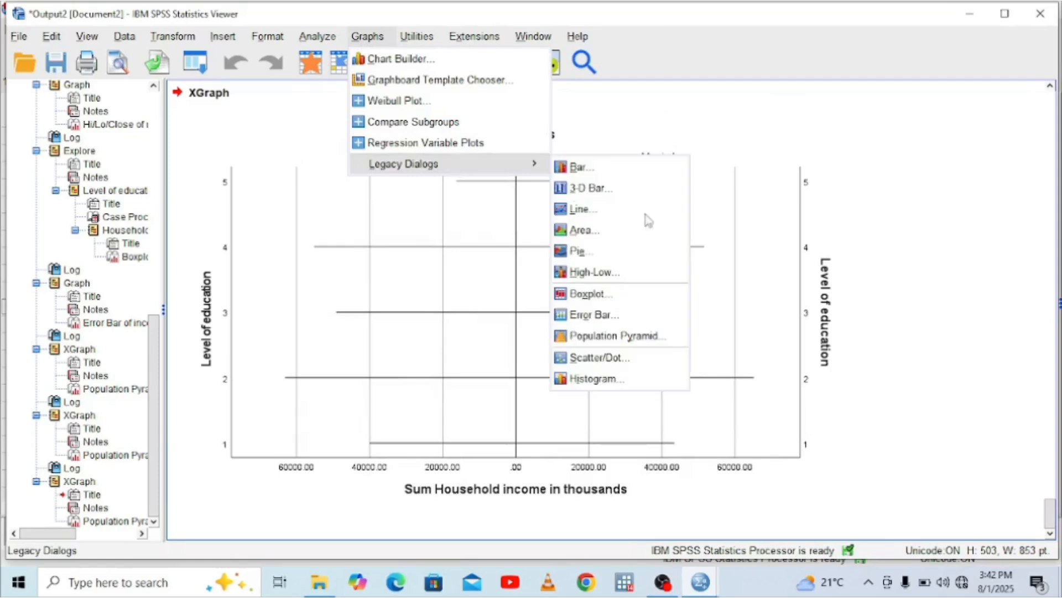
click(578, 363)
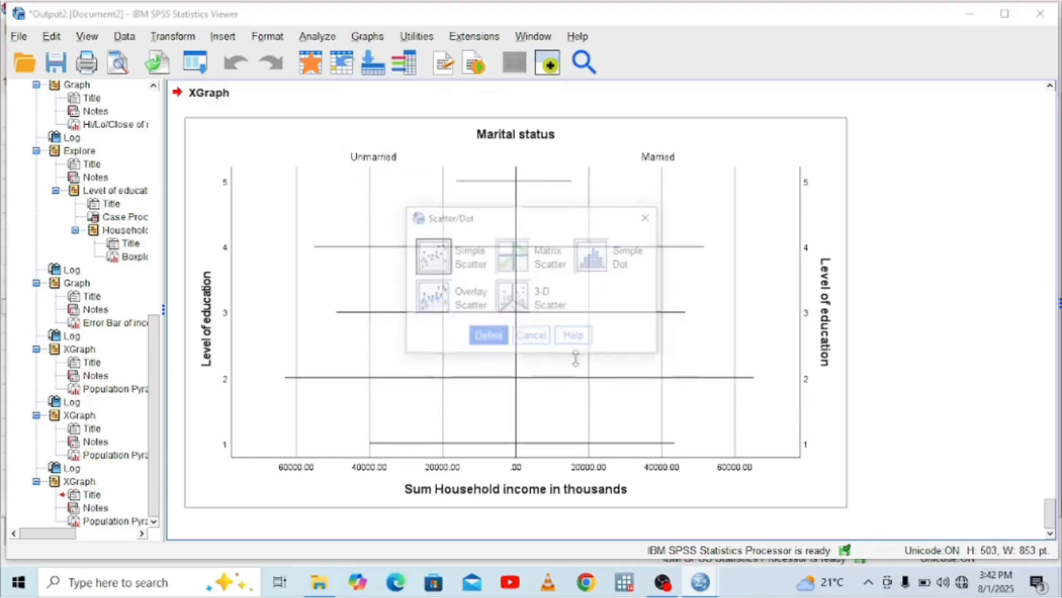
click(429, 255)
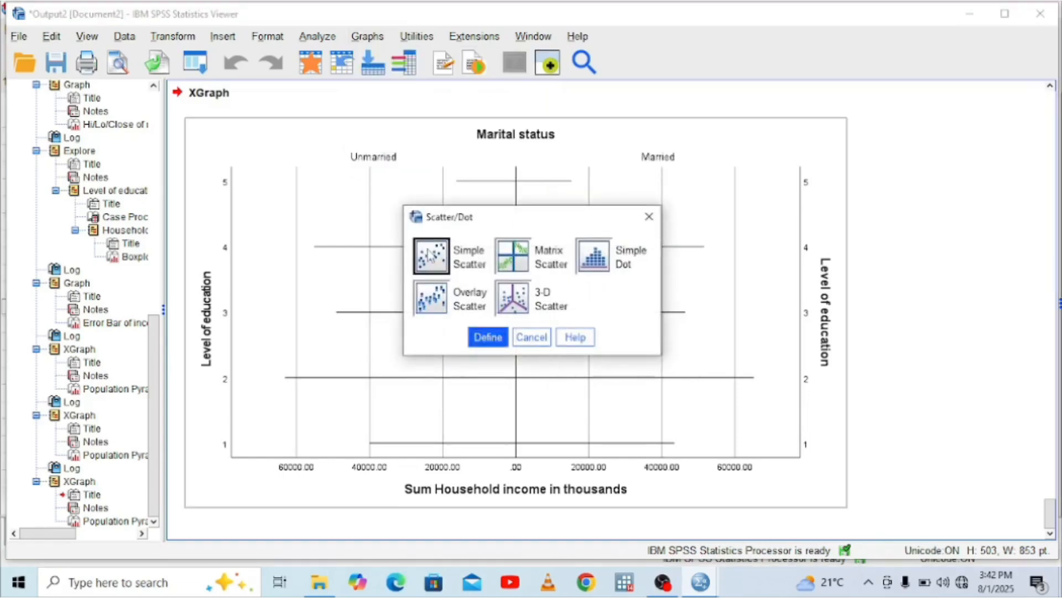
click(484, 336)
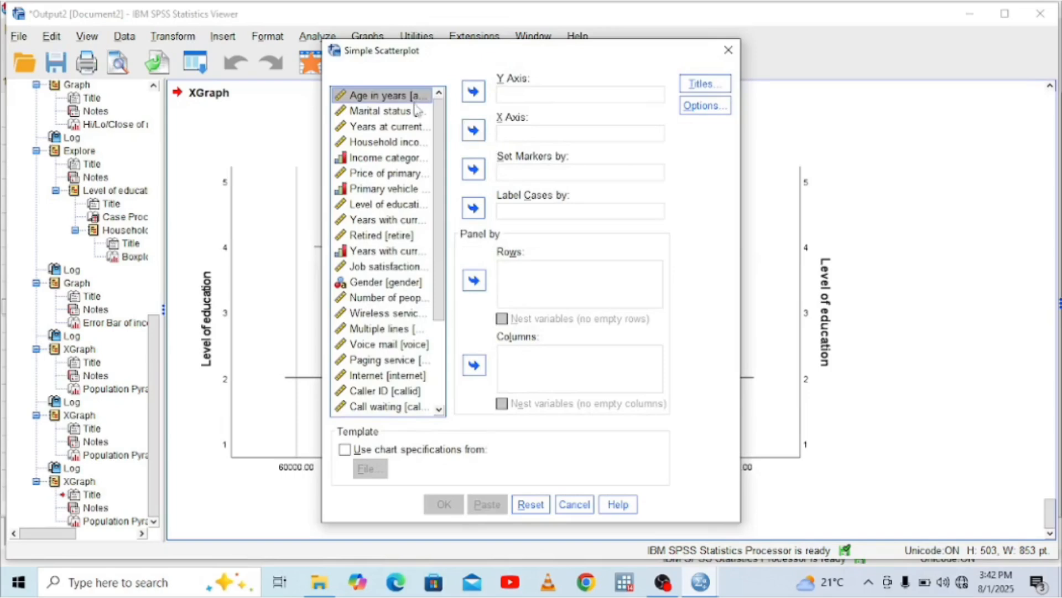
Plot Household income in thousands on the Y axis against Age in years on the X axis, generate the scatterplot and view it whole
click(386, 143)
click(472, 95)
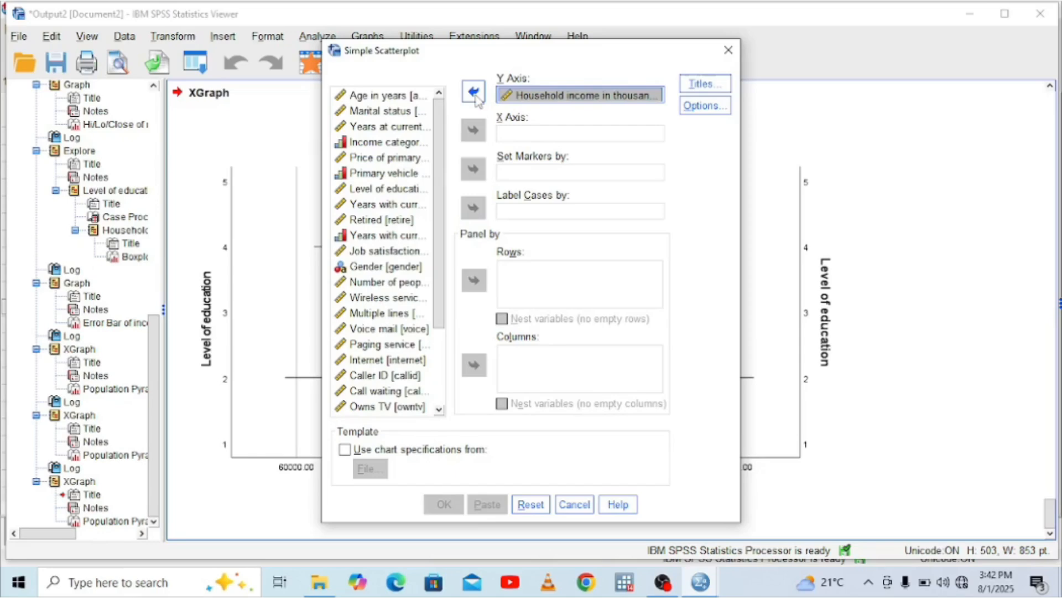
click(387, 98)
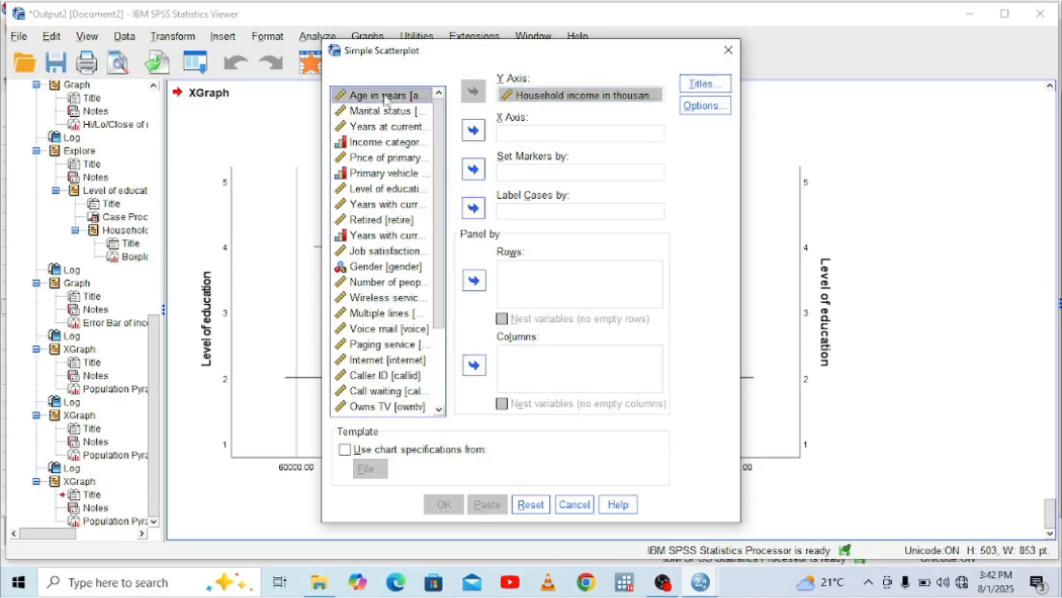
click(476, 137)
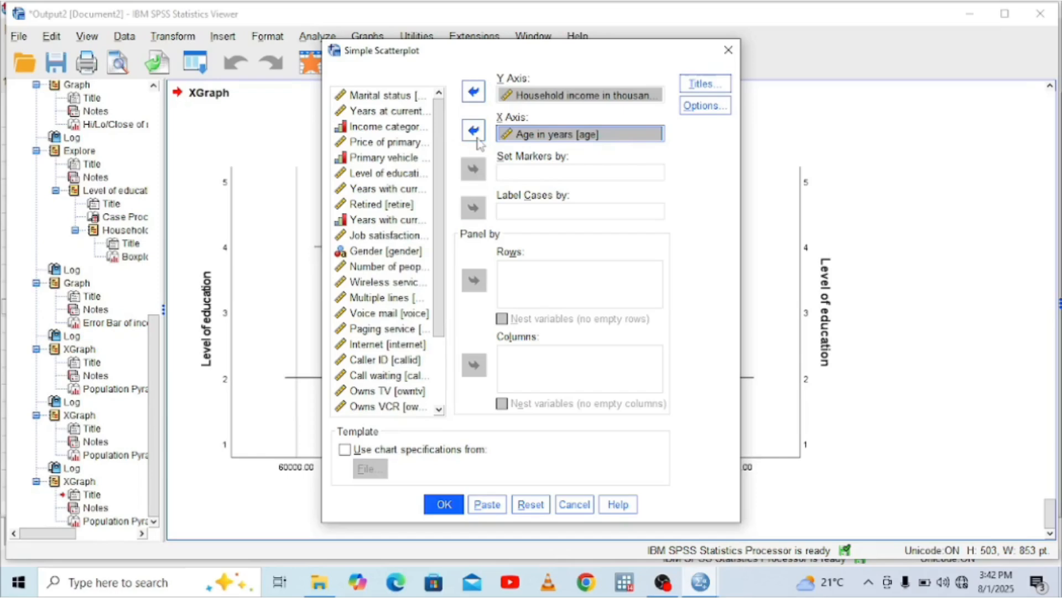
click(442, 504)
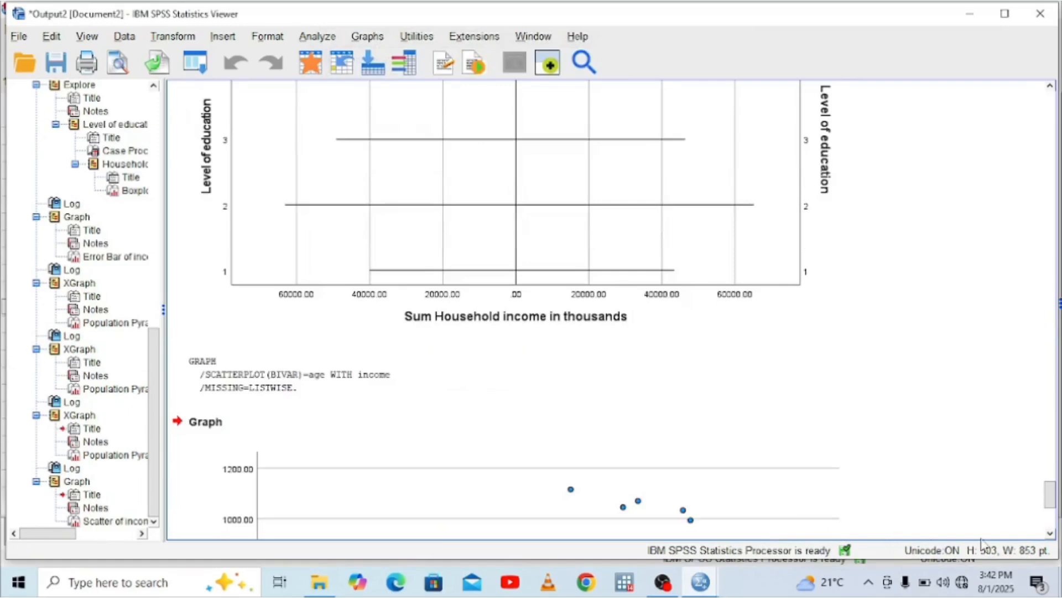
click(1049, 534)
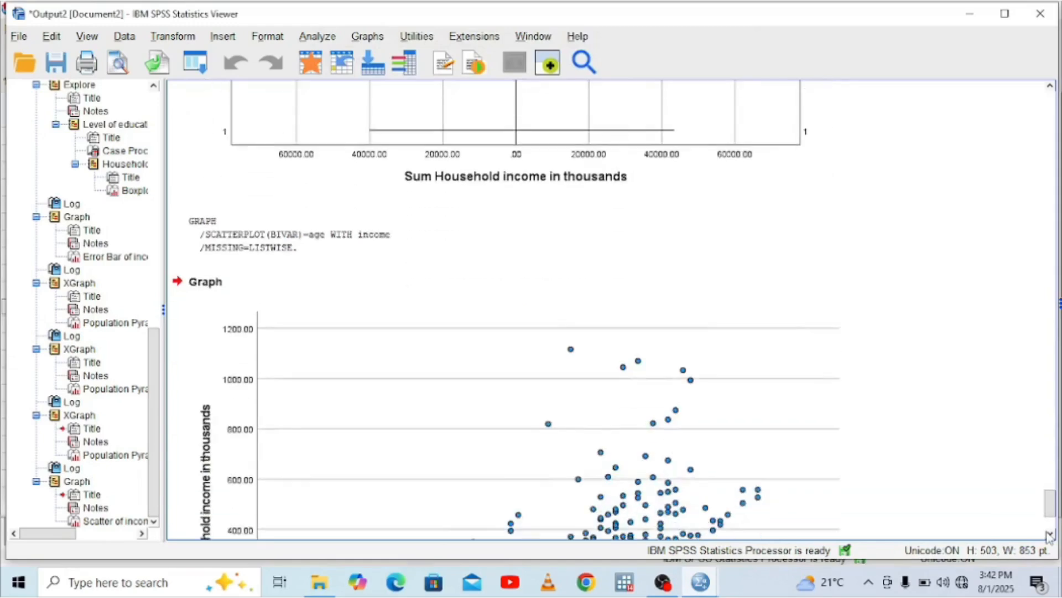
click(1049, 535)
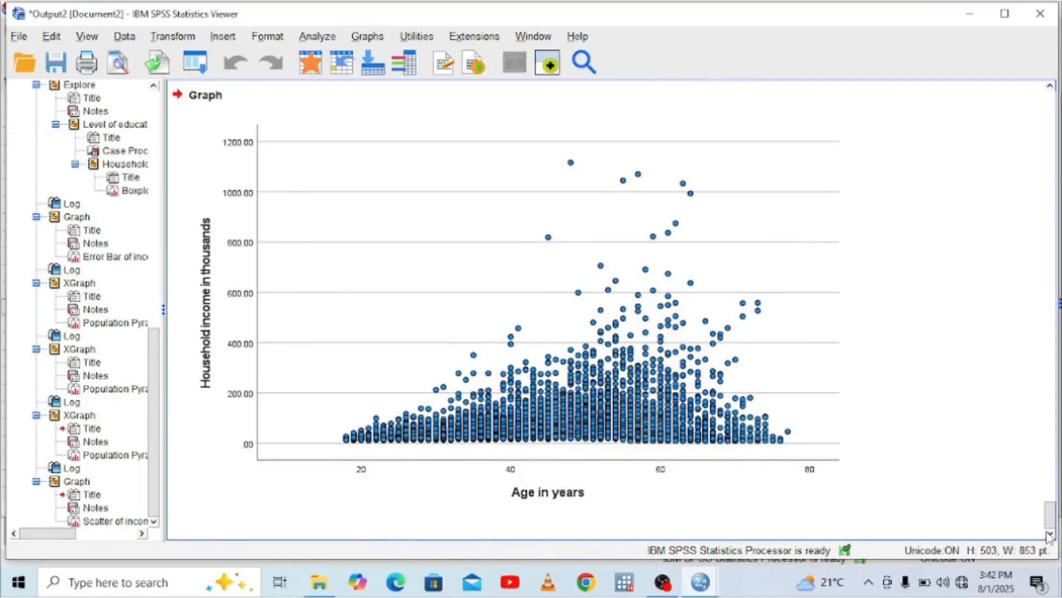
Open the income-by-age scatterplot for editing and add a reference line from an equation, keeping its default equation and line style
click(730, 454)
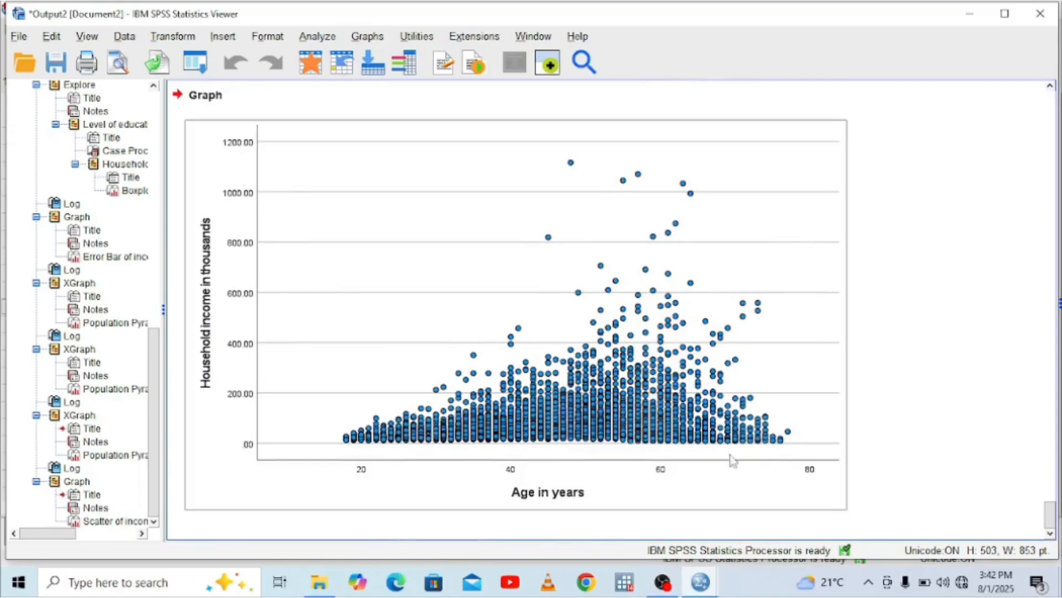
double_click(620, 378)
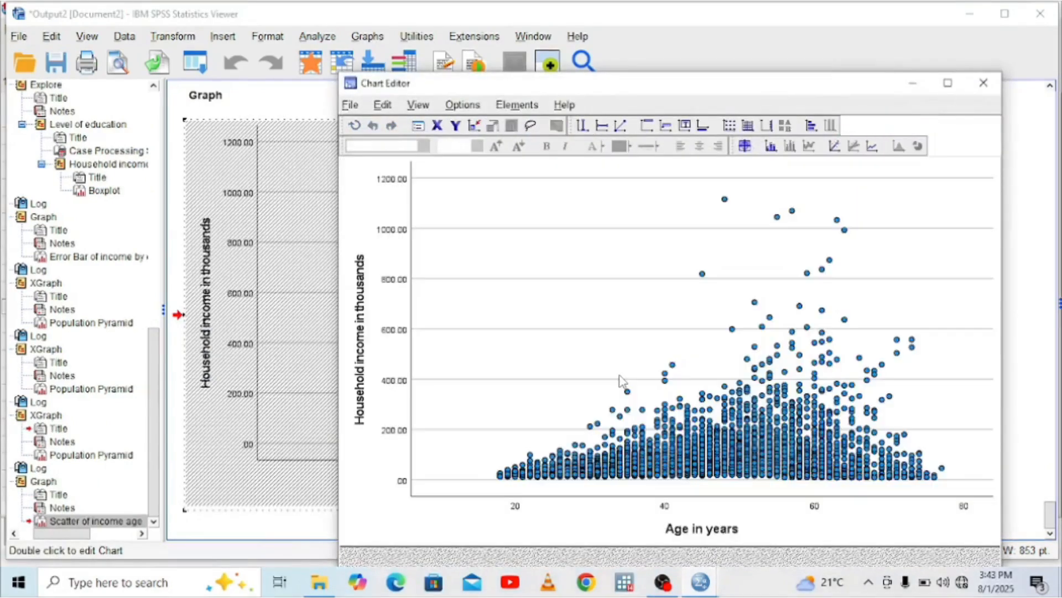
click(636, 173)
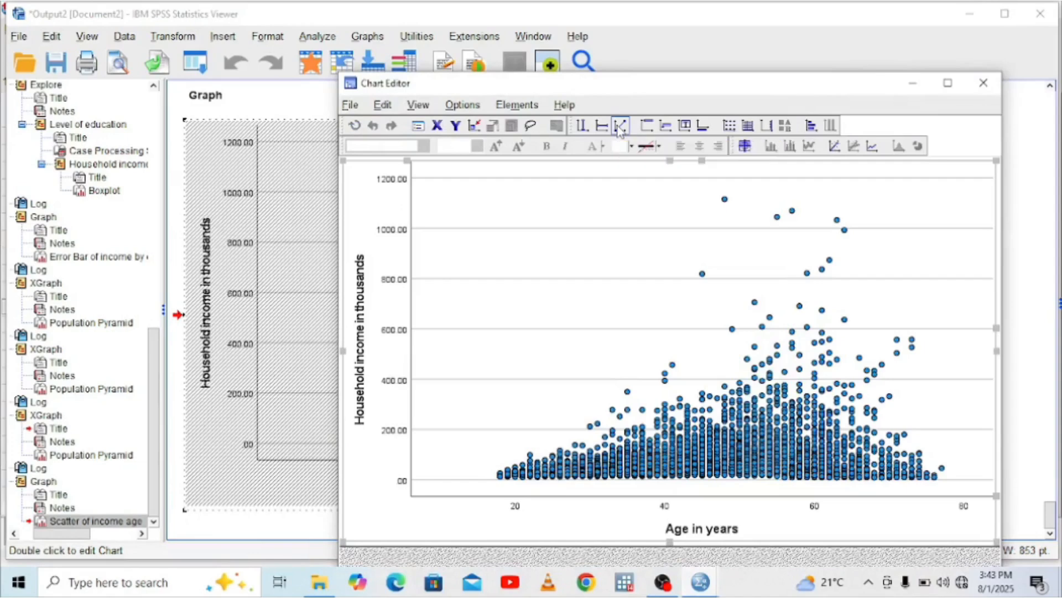
click(620, 128)
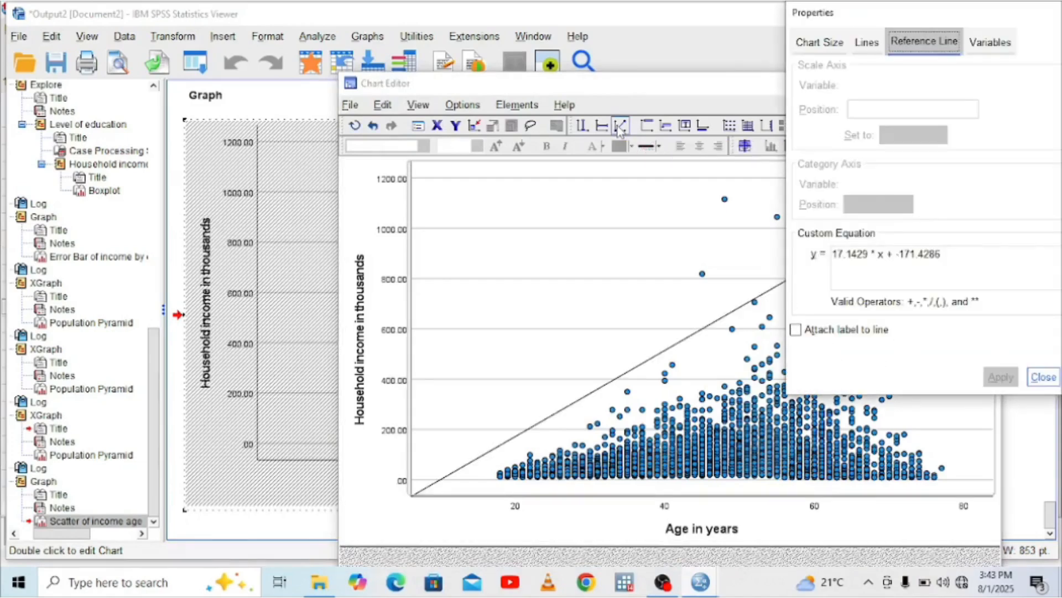
click(864, 45)
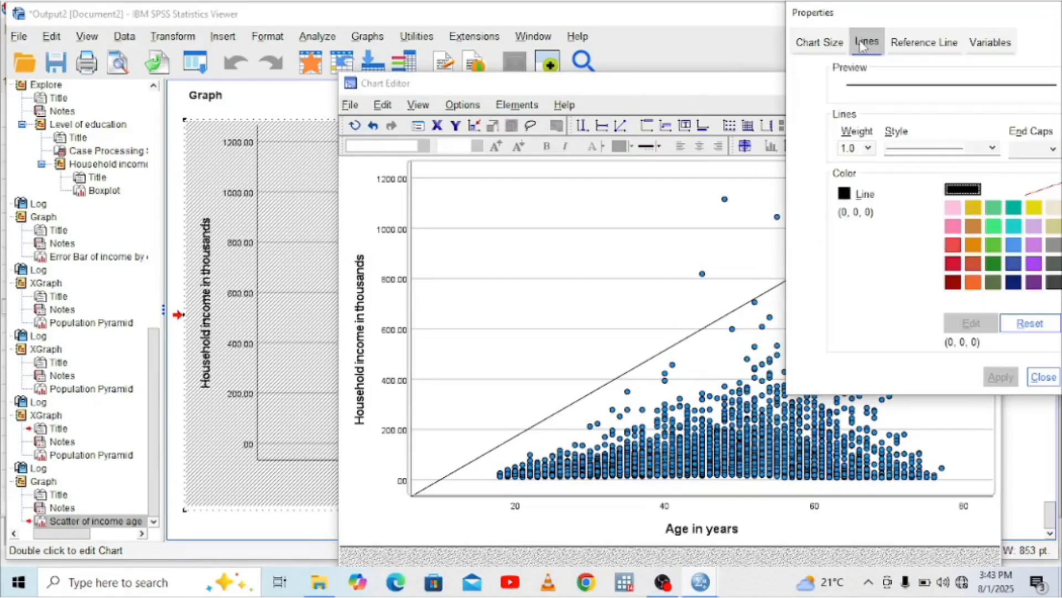
click(680, 178)
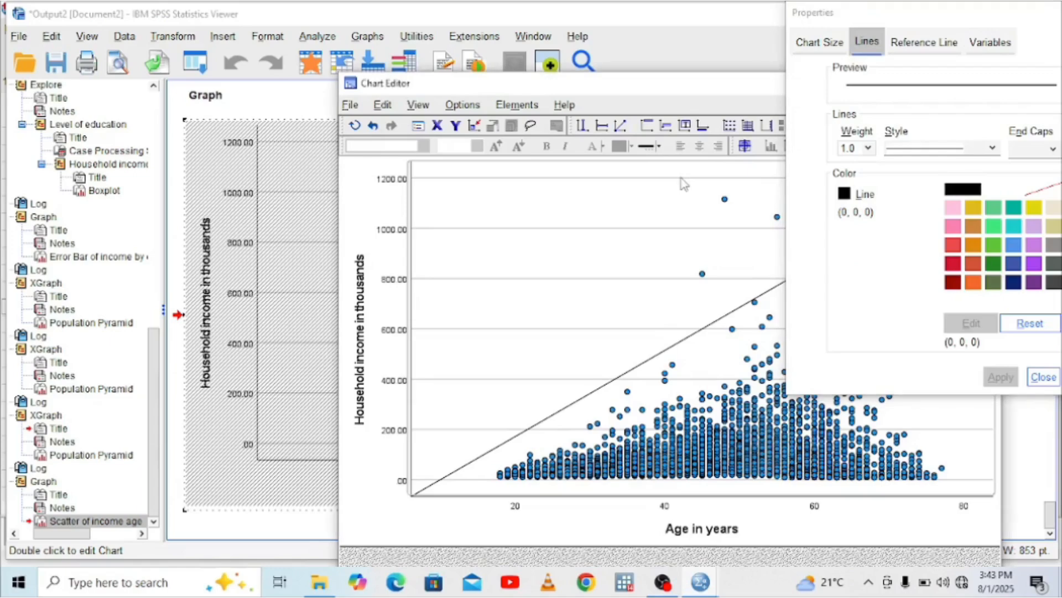
click(1045, 13)
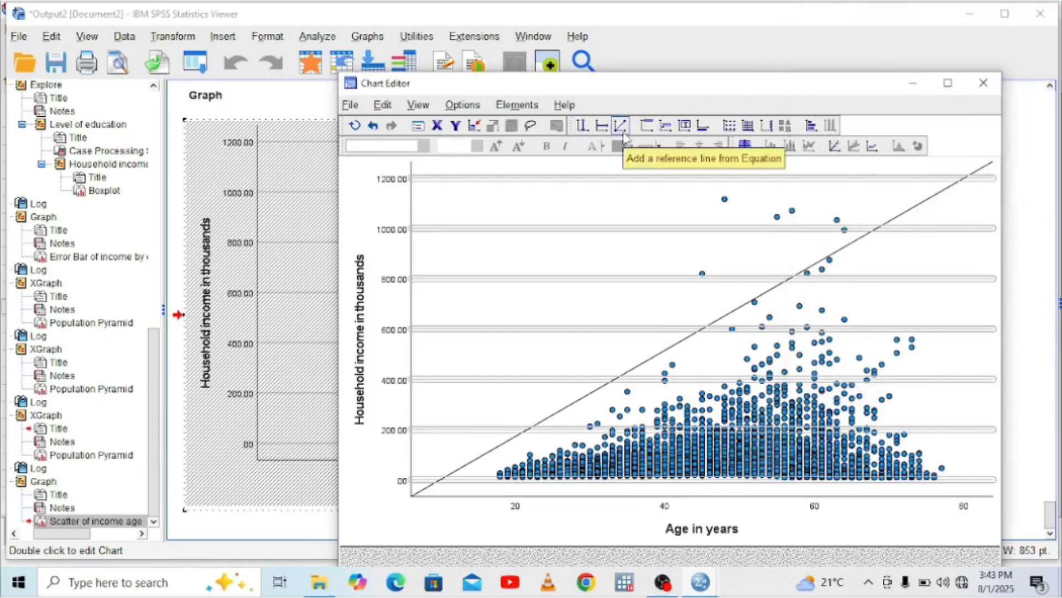
Add a linear fit line for all points to the income-by-age scatterplot and finish editing the chart
click(834, 146)
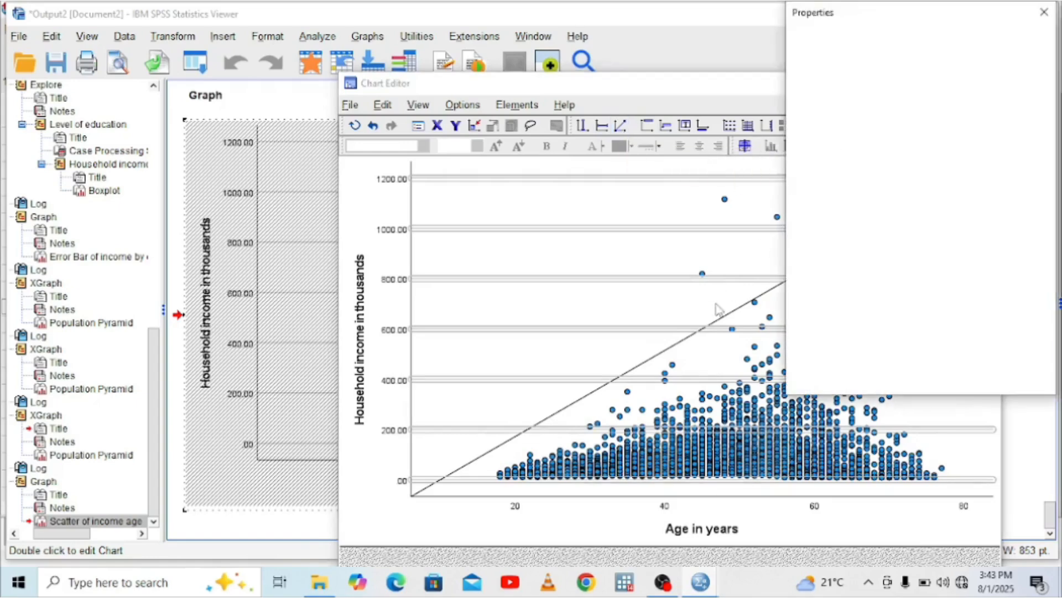
click(1046, 15)
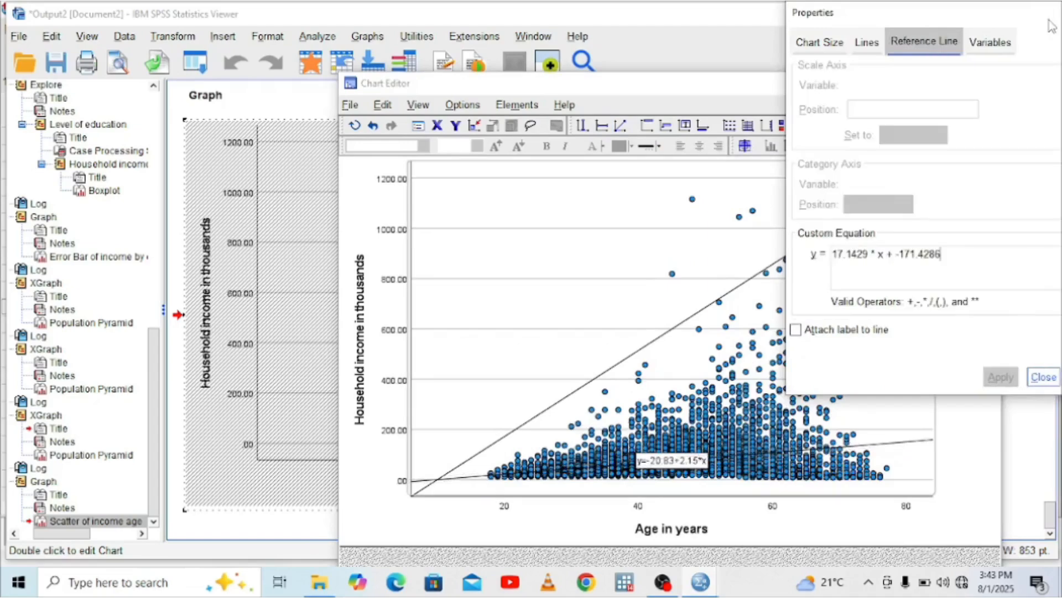
click(760, 349)
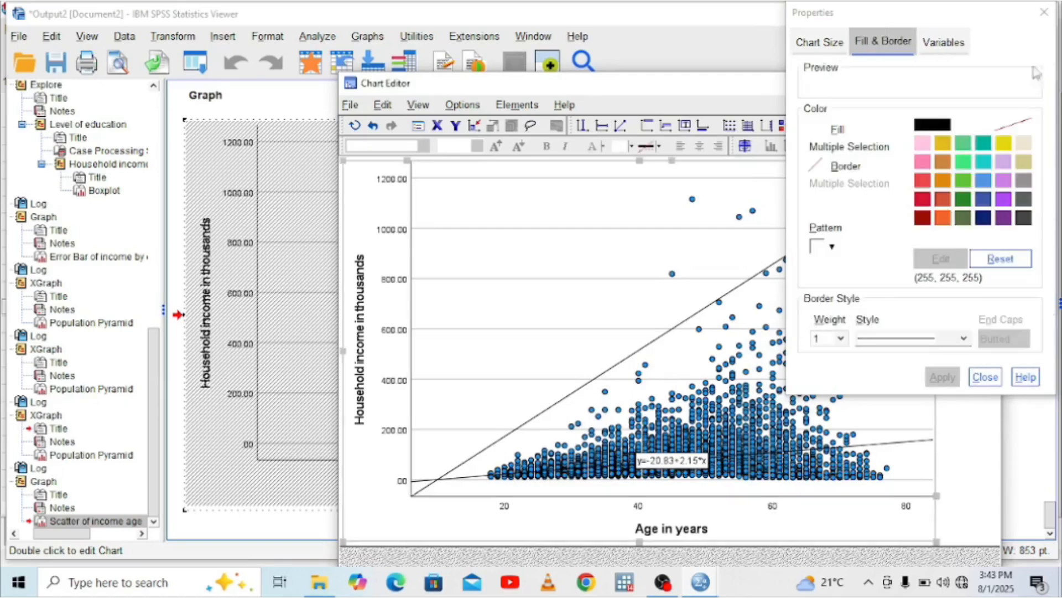
click(1047, 13)
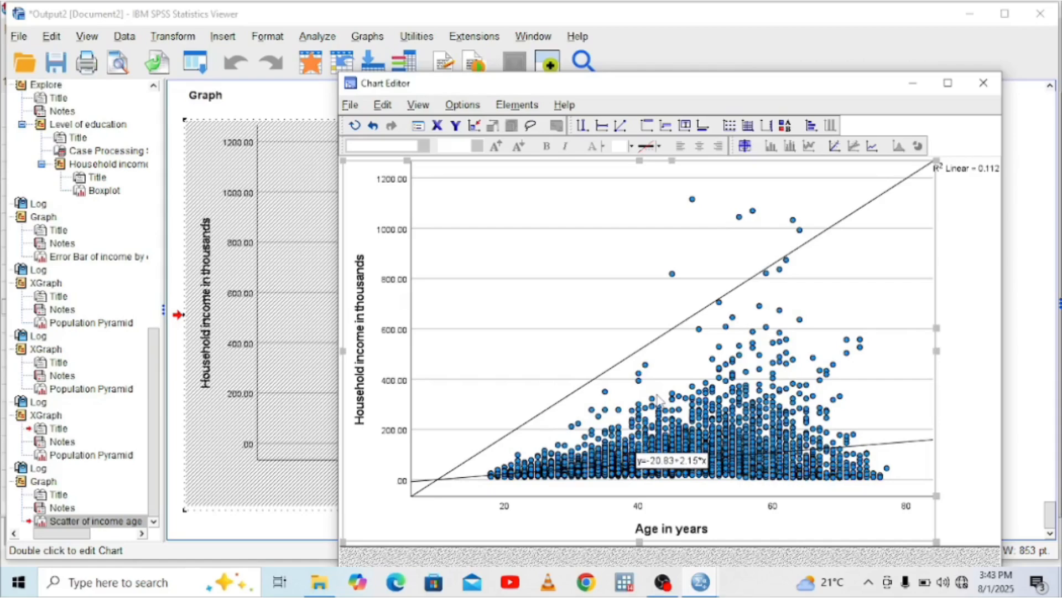
click(983, 83)
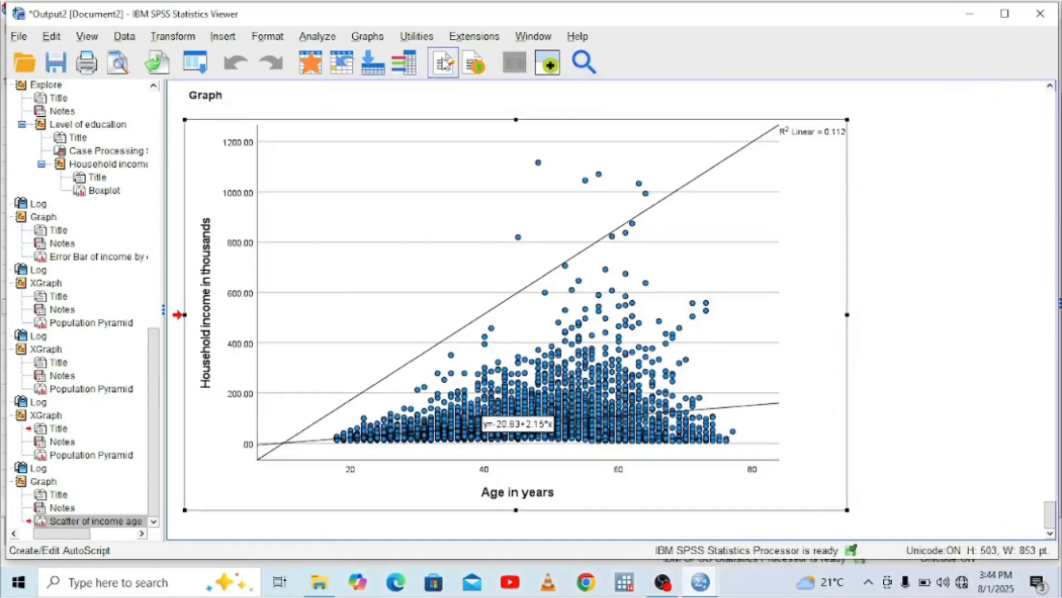
Define a legacy histogram with Household income in thousands as its variable
click(365, 36)
mouse_move(477, 170)
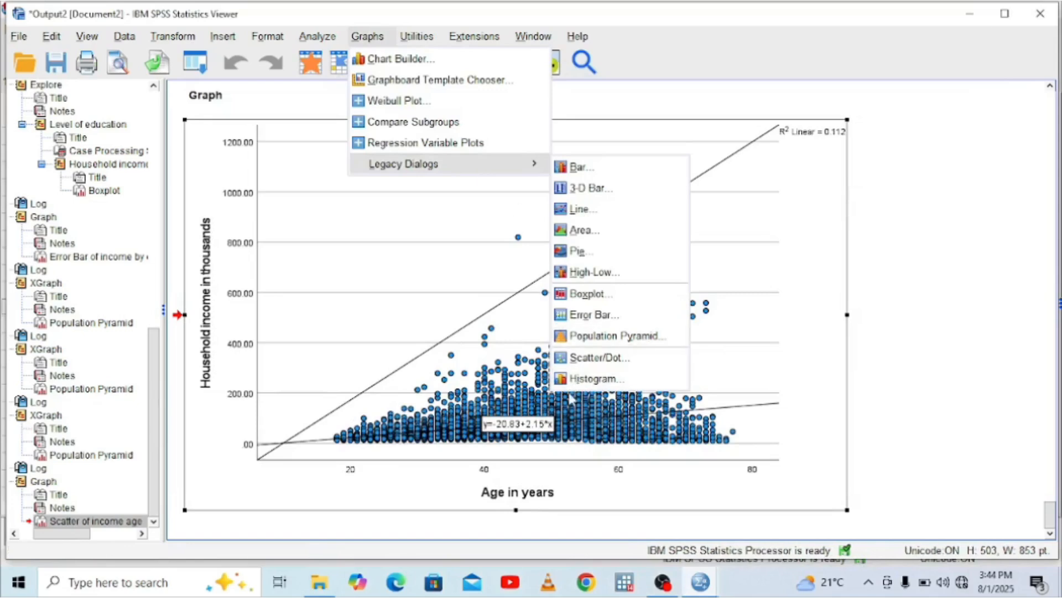
click(591, 378)
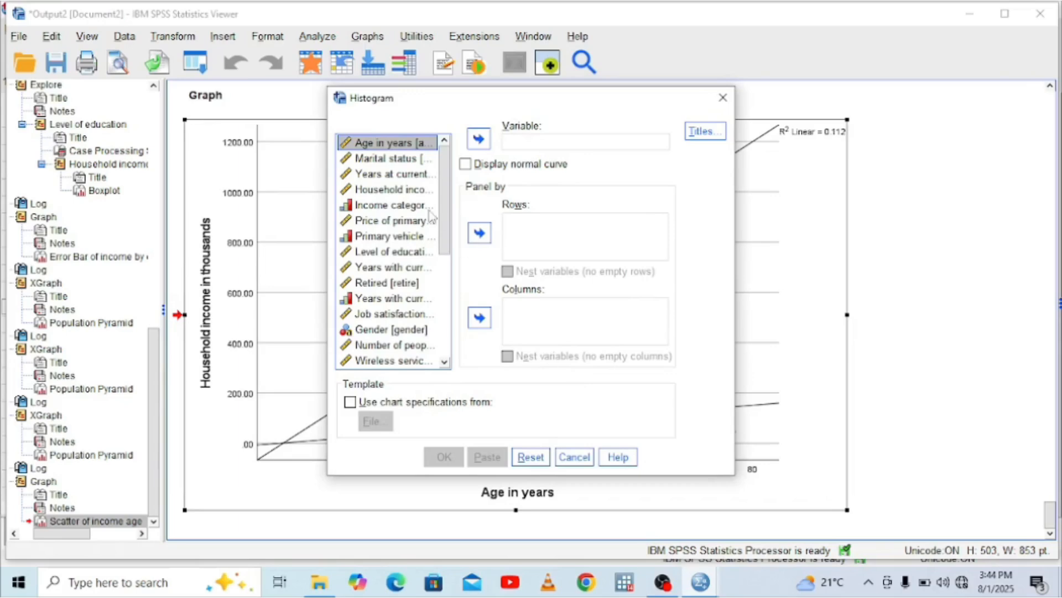
click(409, 191)
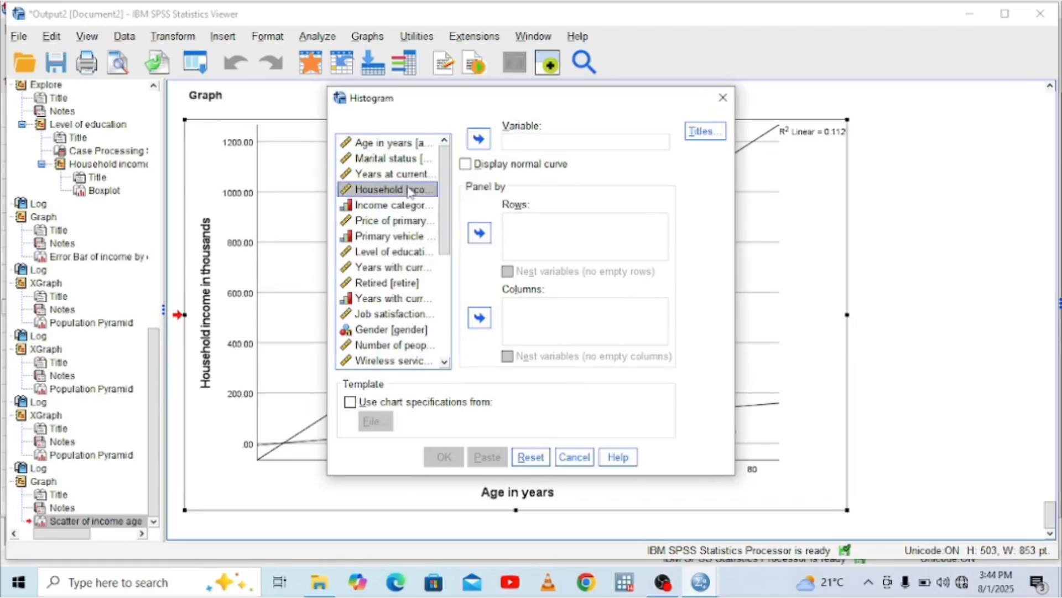
click(479, 140)
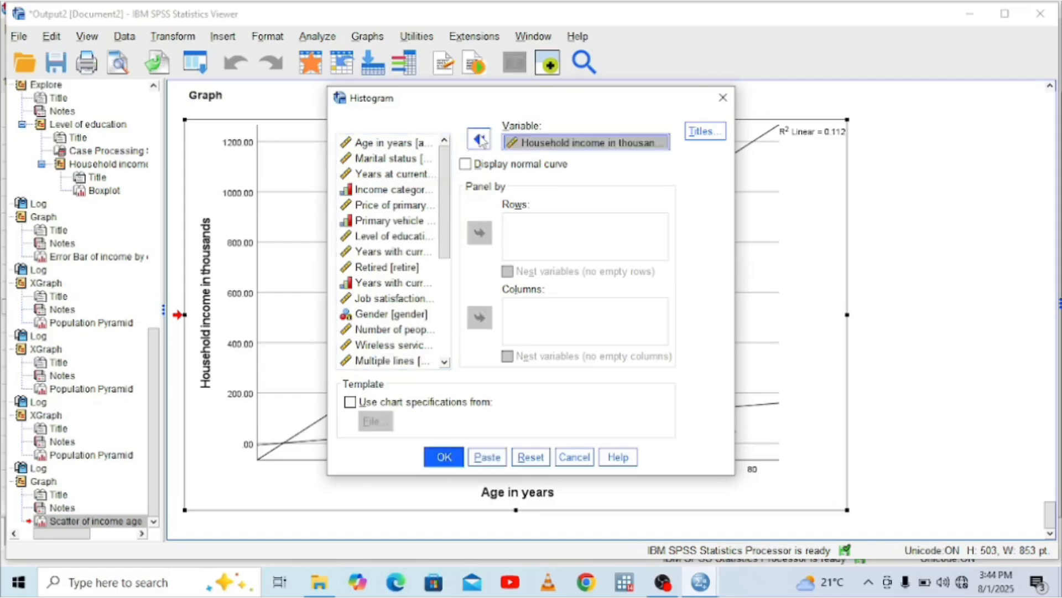
Generate the household income histogram without a normal curve or panels and view the whole chart in the output
click(446, 459)
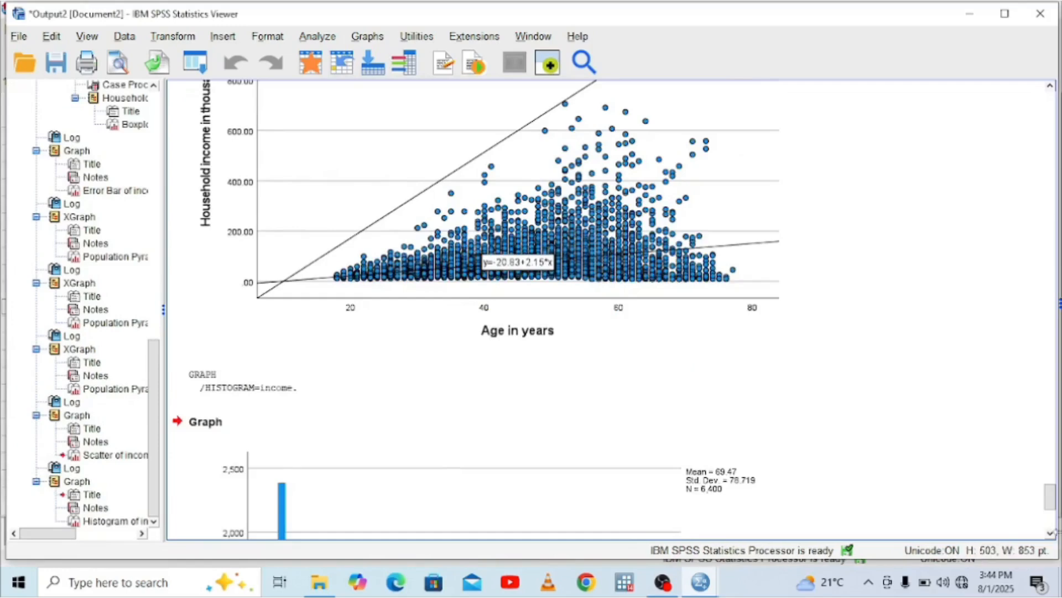
click(1050, 532)
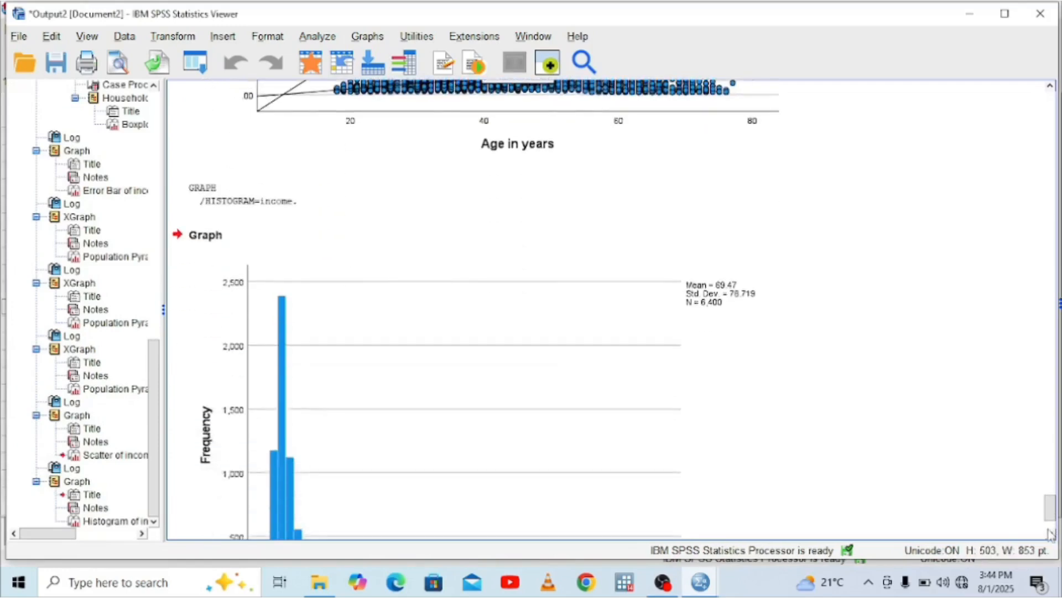
click(1050, 533)
click(1049, 533)
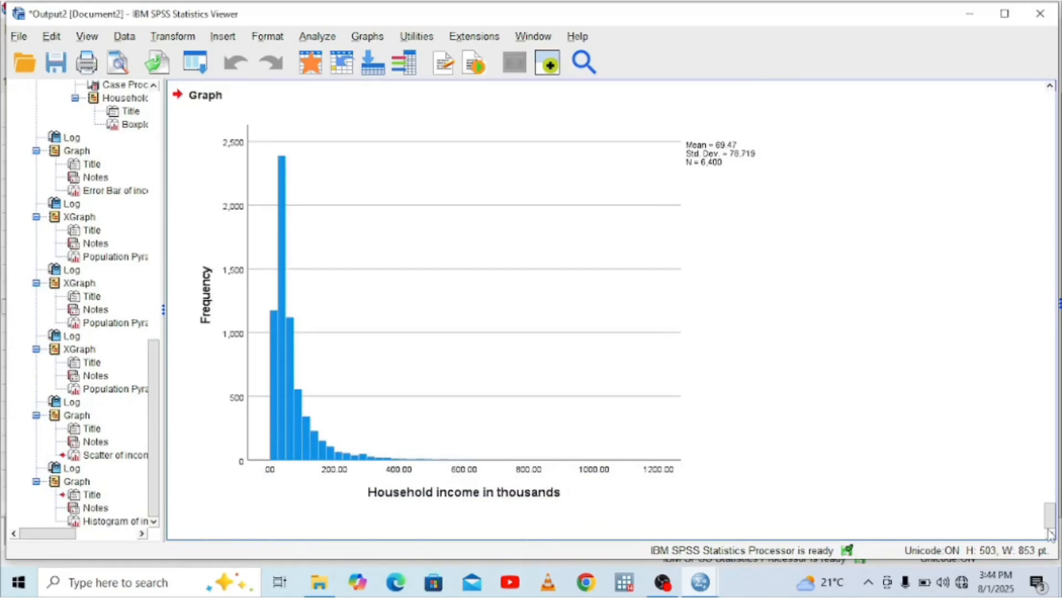
click(636, 367)
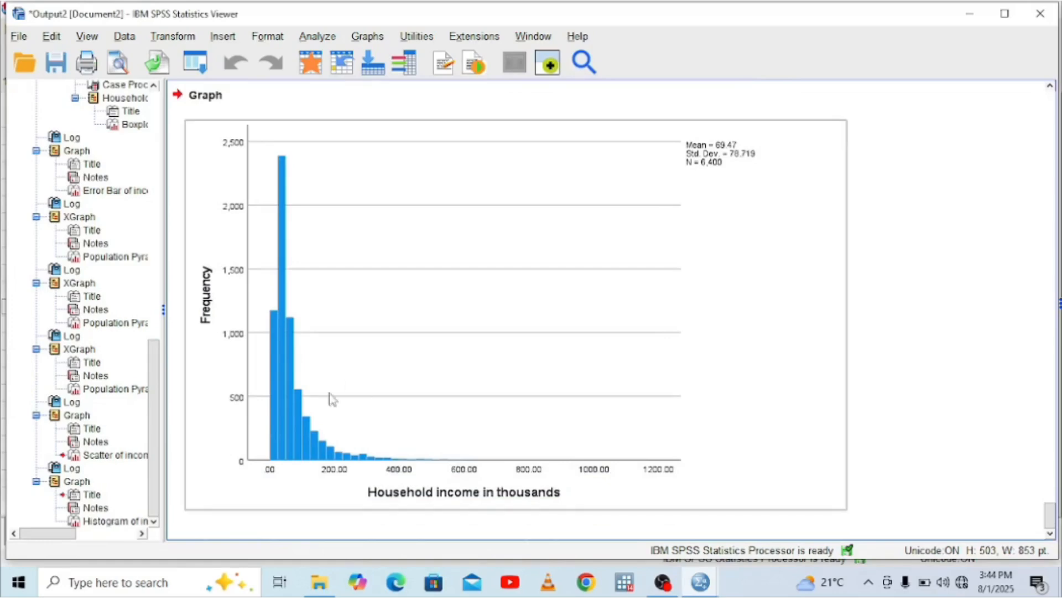
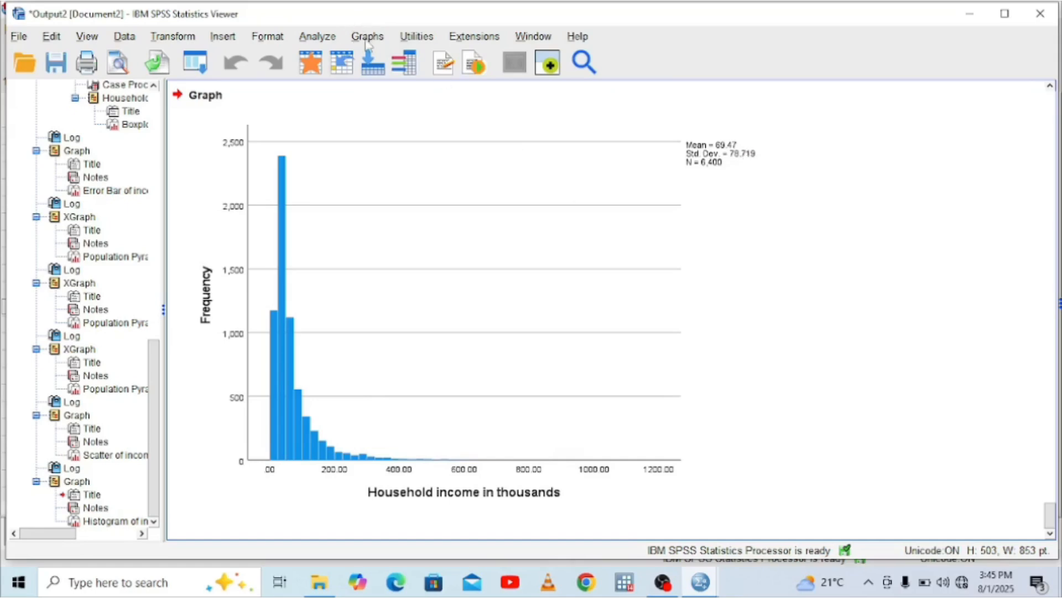
click(343, 177)
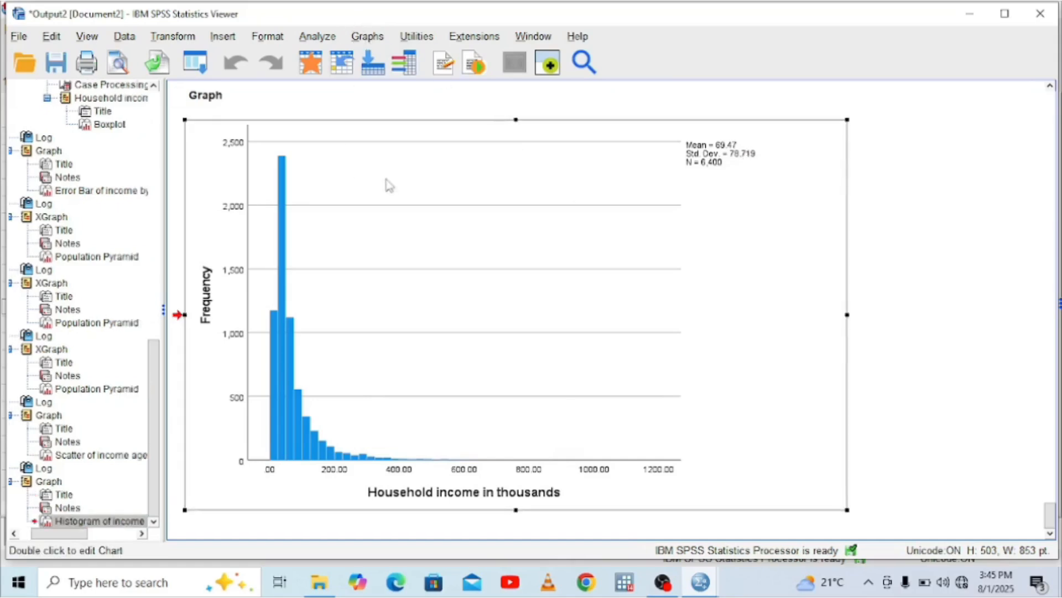
double_click(389, 185)
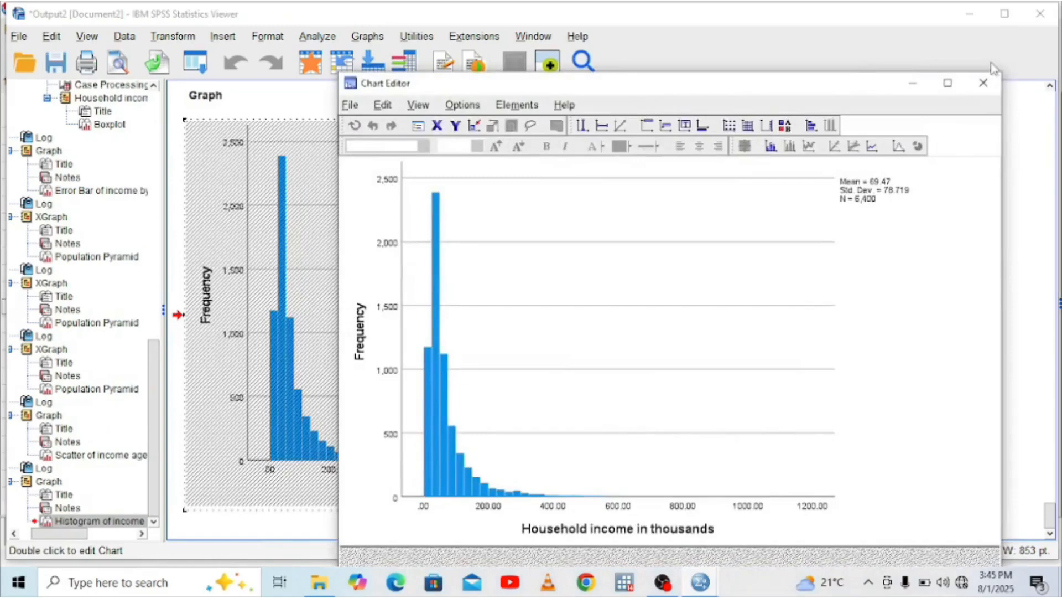
click(983, 83)
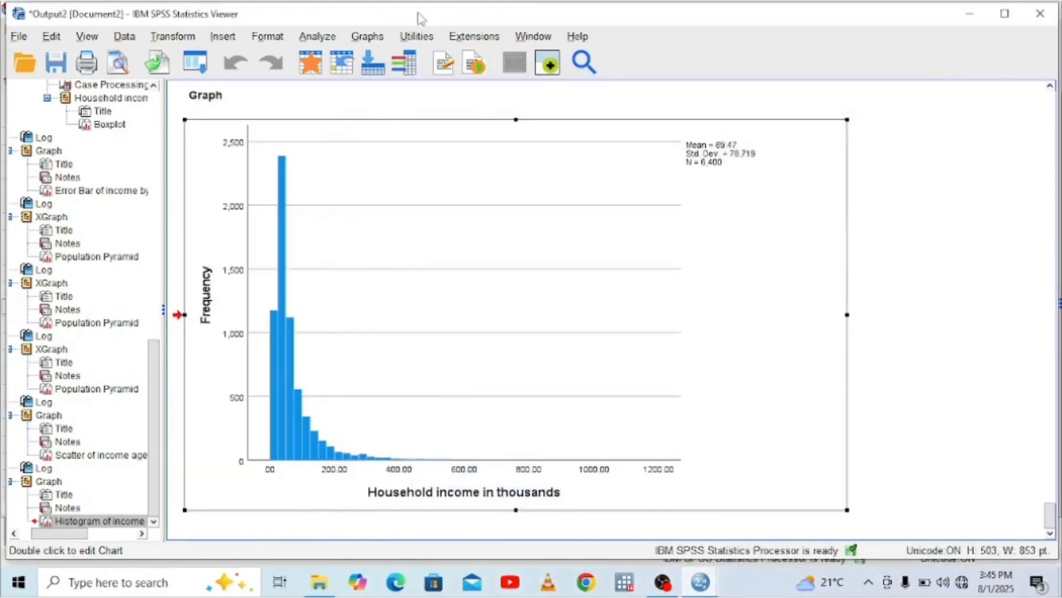
Generate the legacy histogram of Household income in thousands again with a normal curve displayed, and view the whole chart in the output
click(375, 38)
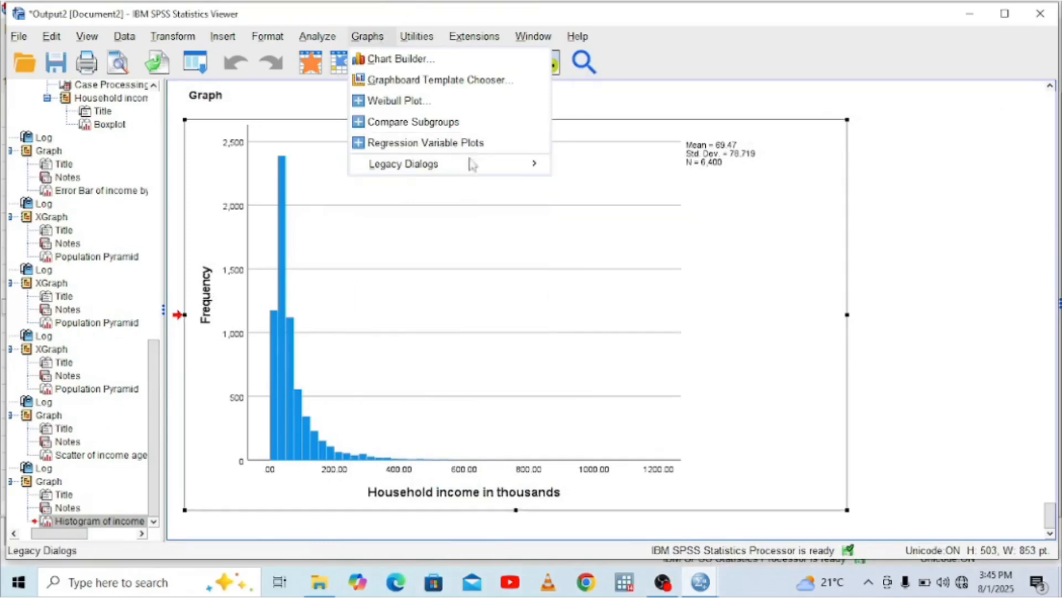
mouse_move(498, 163)
click(593, 380)
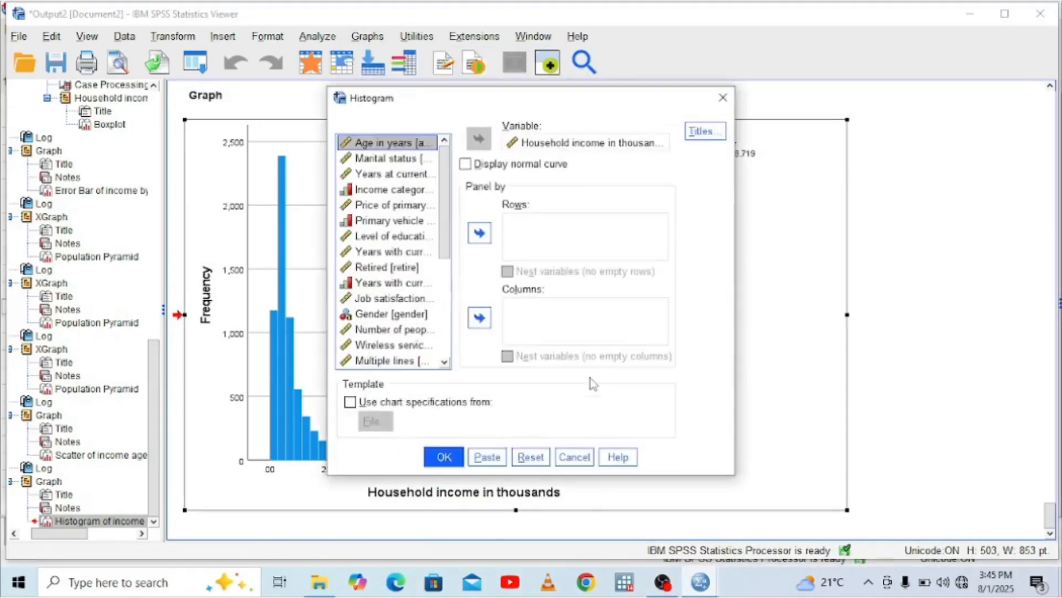
click(469, 164)
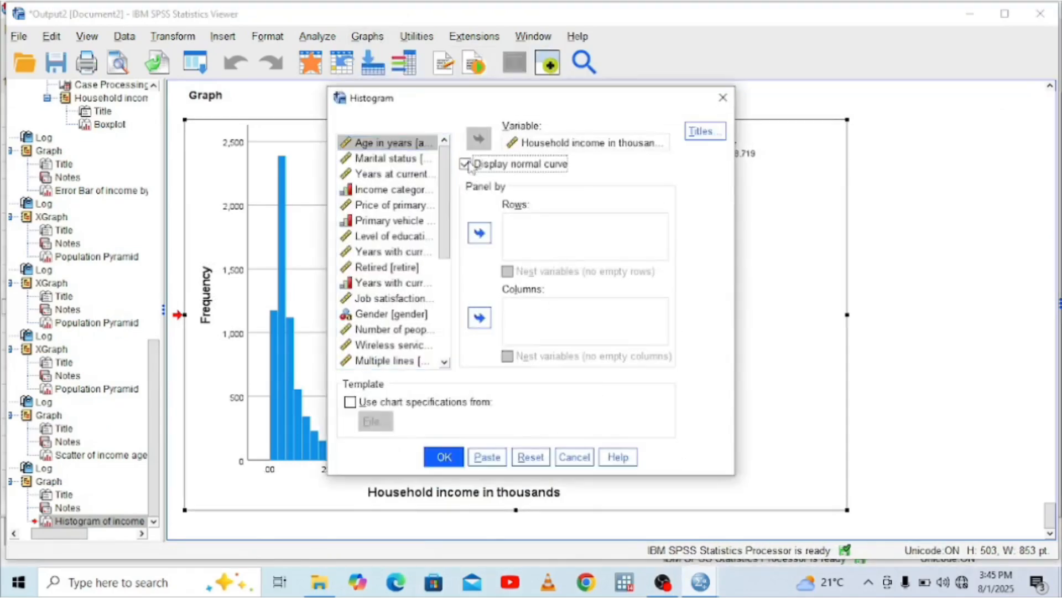
click(444, 456)
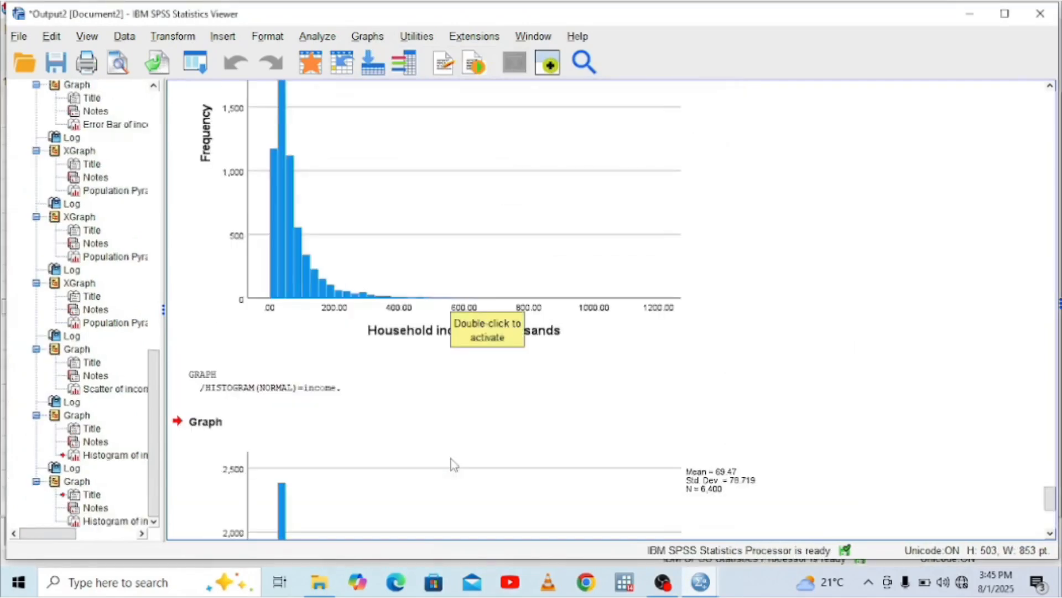
click(1050, 532)
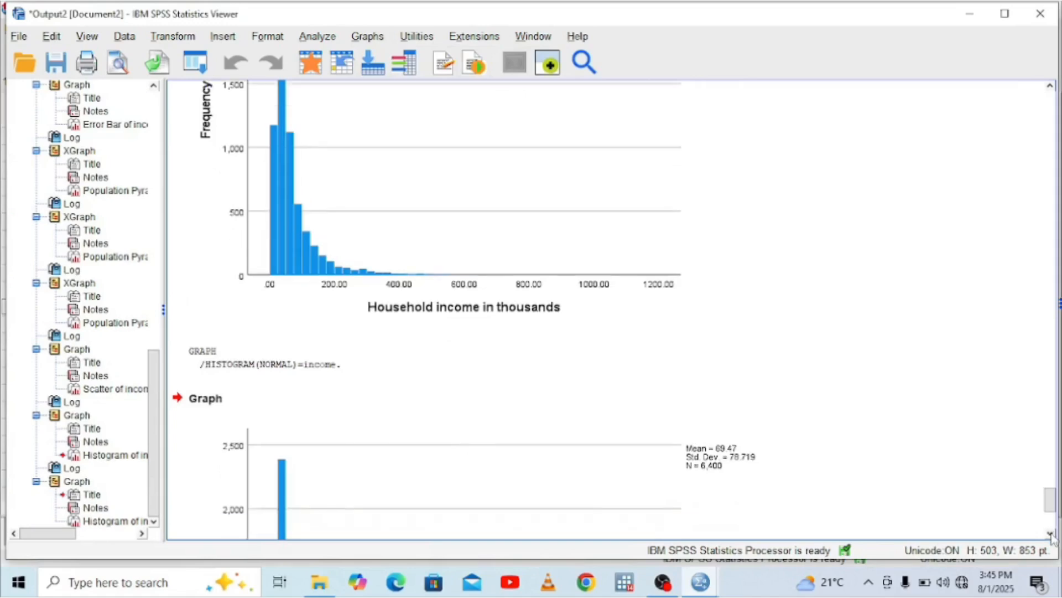
click(1050, 533)
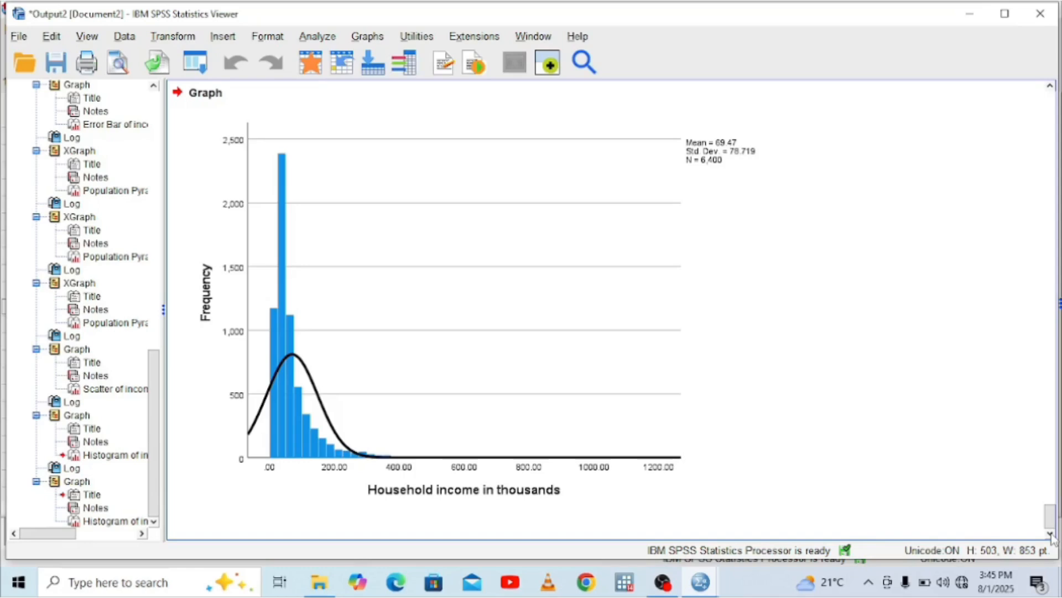
click(452, 467)
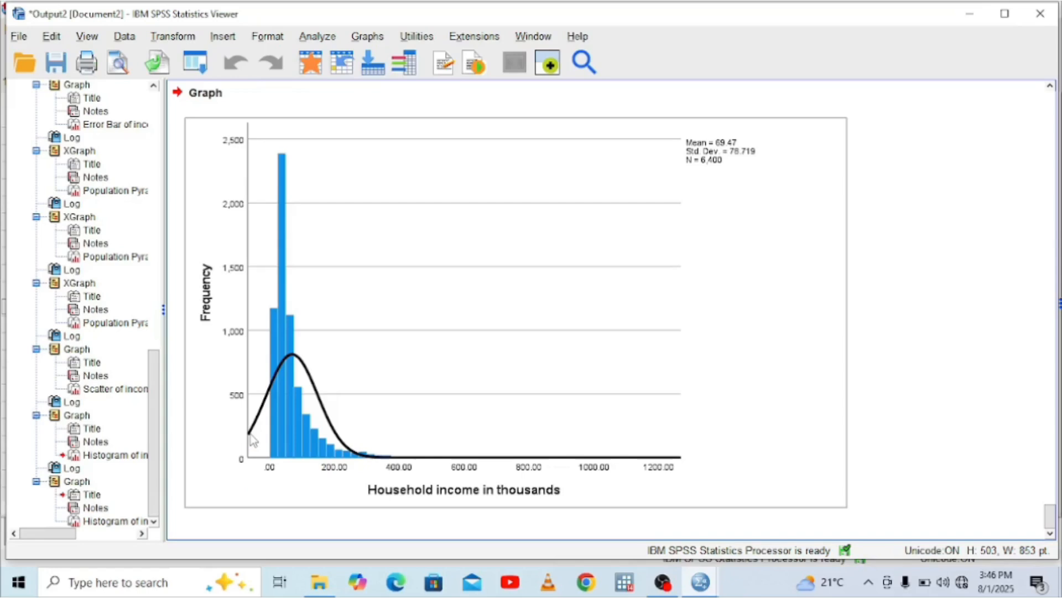
click(371, 36)
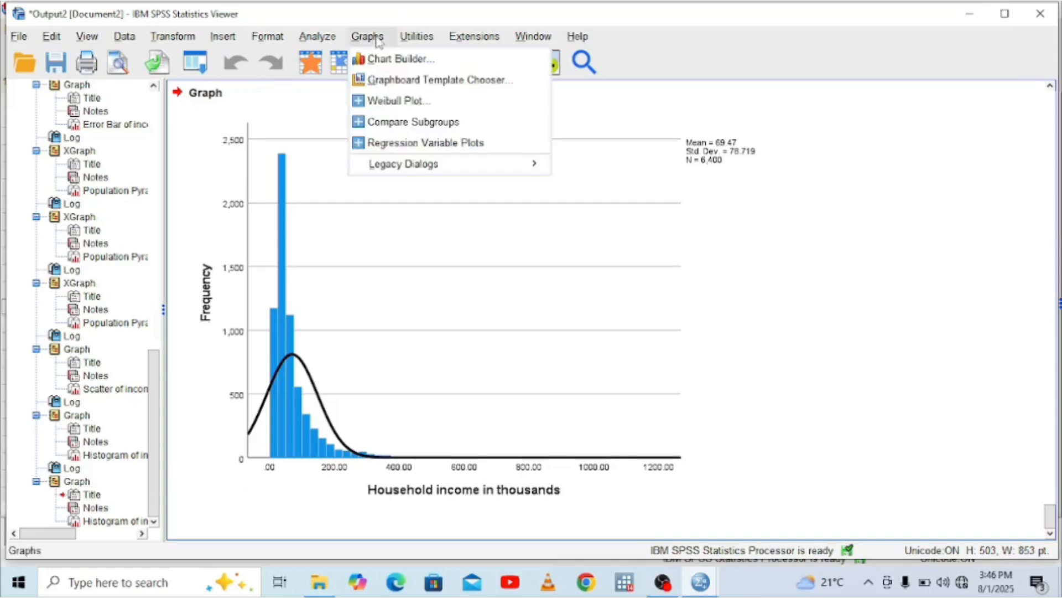
mouse_move(534, 166)
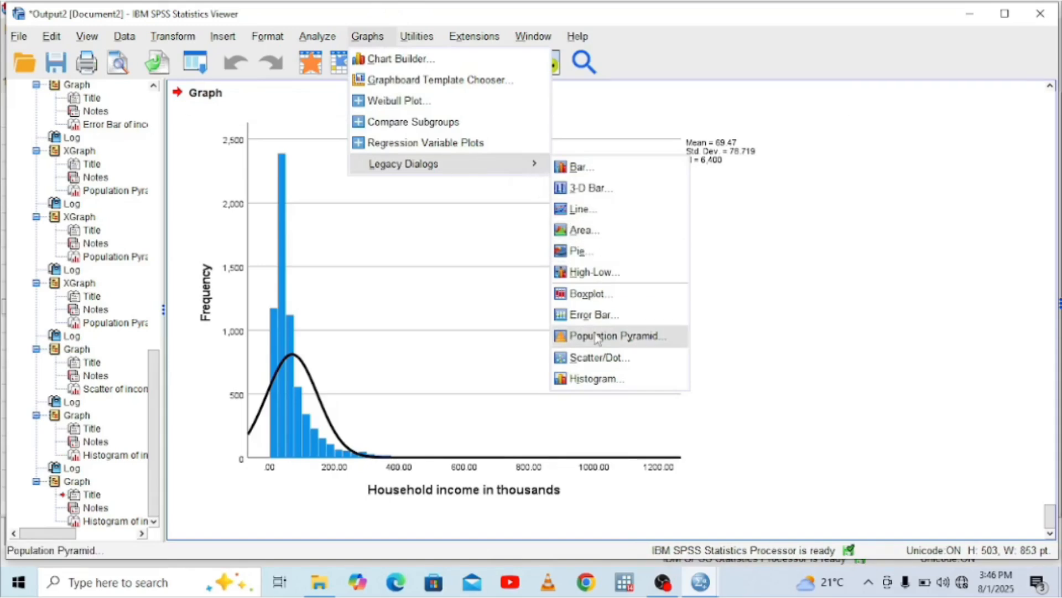
click(446, 327)
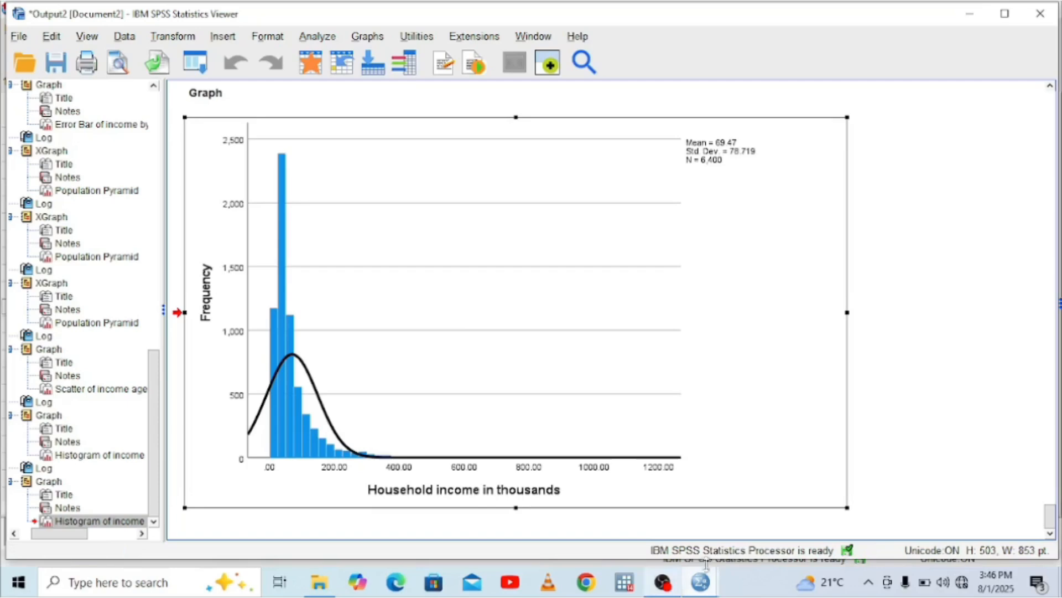
mouse_move(702, 582)
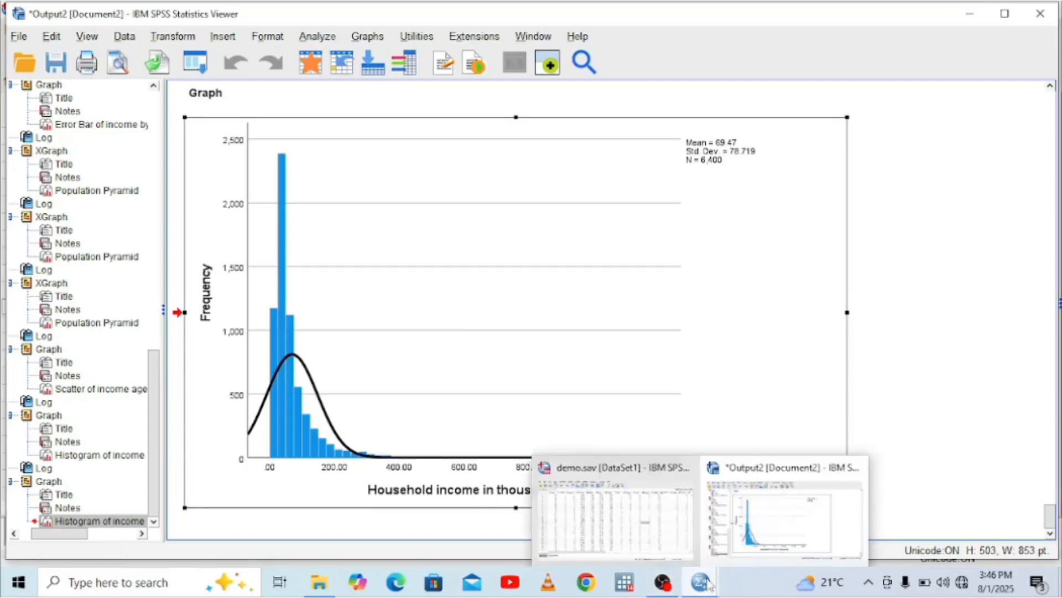
click(749, 526)
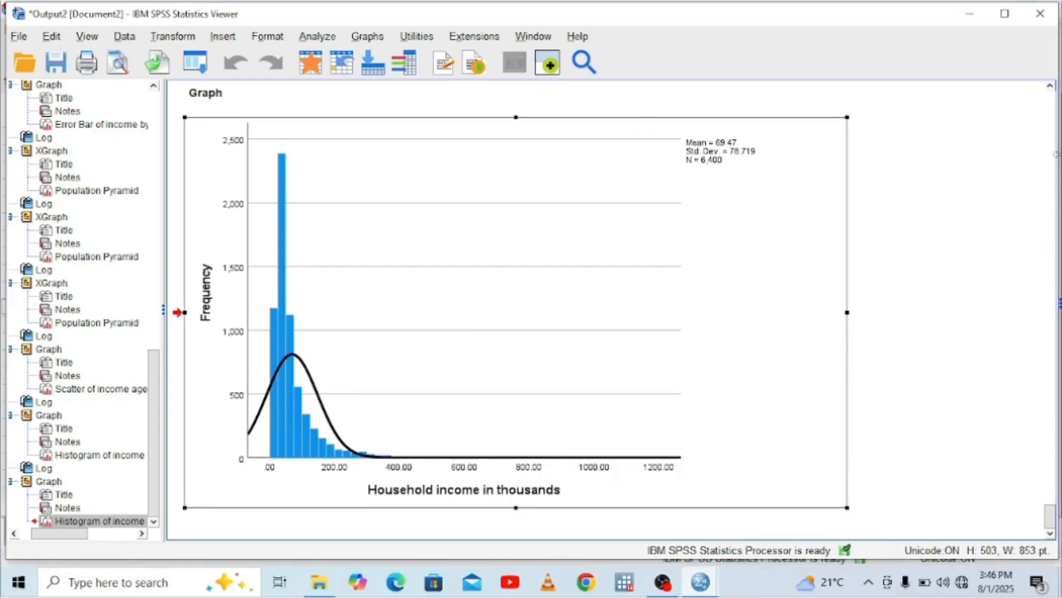
Look back through the earlier charts in the output up to the simple bar chart of mean age by gender
scroll(1054, 180, down, 1)
click(1054, 180)
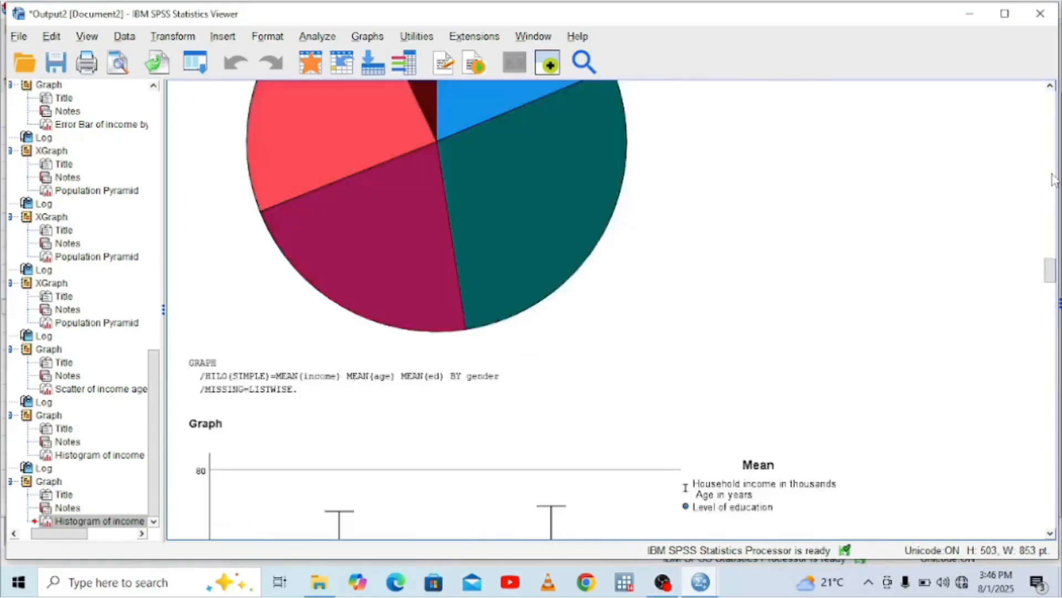
drag(1053, 180, 1053, 103)
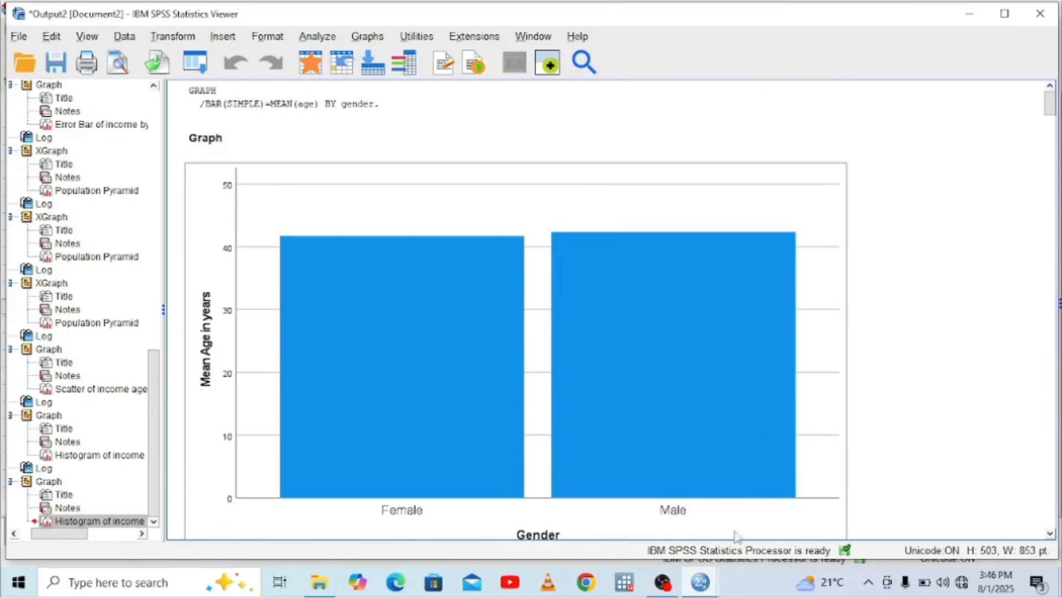
mouse_move(701, 582)
click(769, 507)
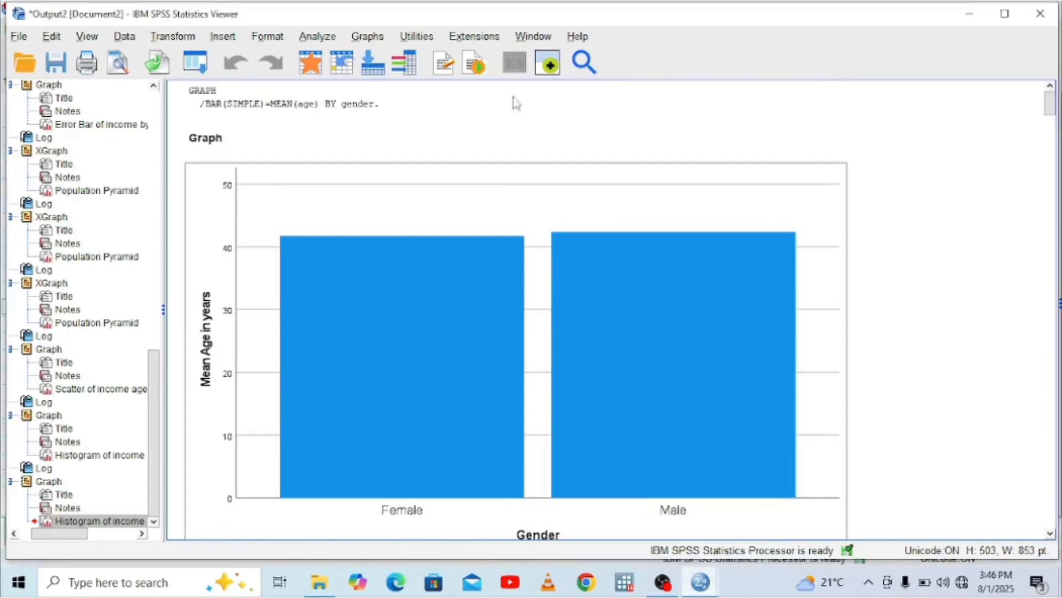
Paste the syntax for a simple bar chart of mean household income by level of education, summarizing groups of cases, and run it
click(363, 38)
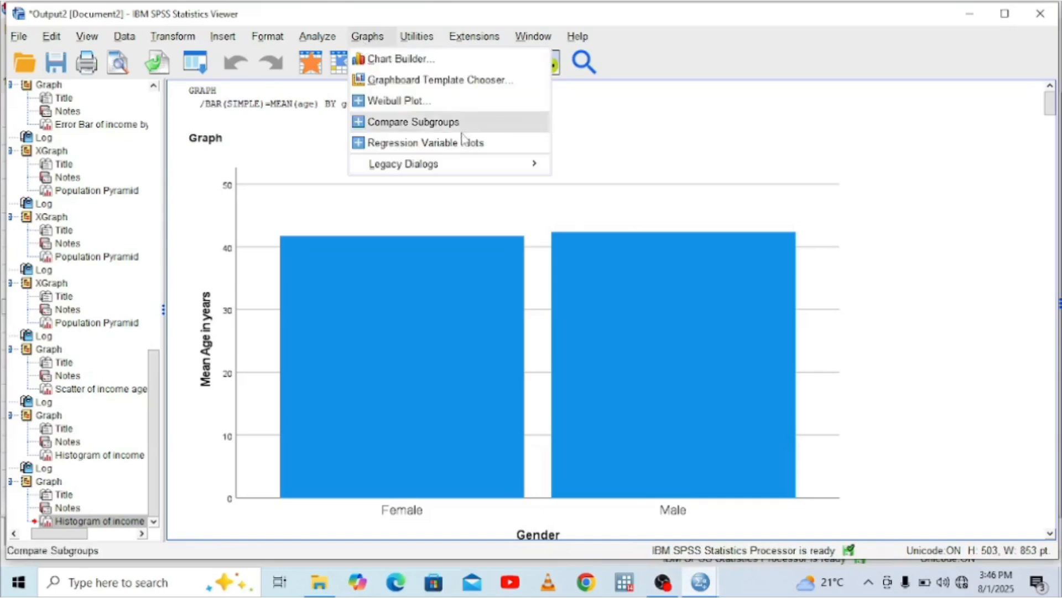
mouse_move(459, 166)
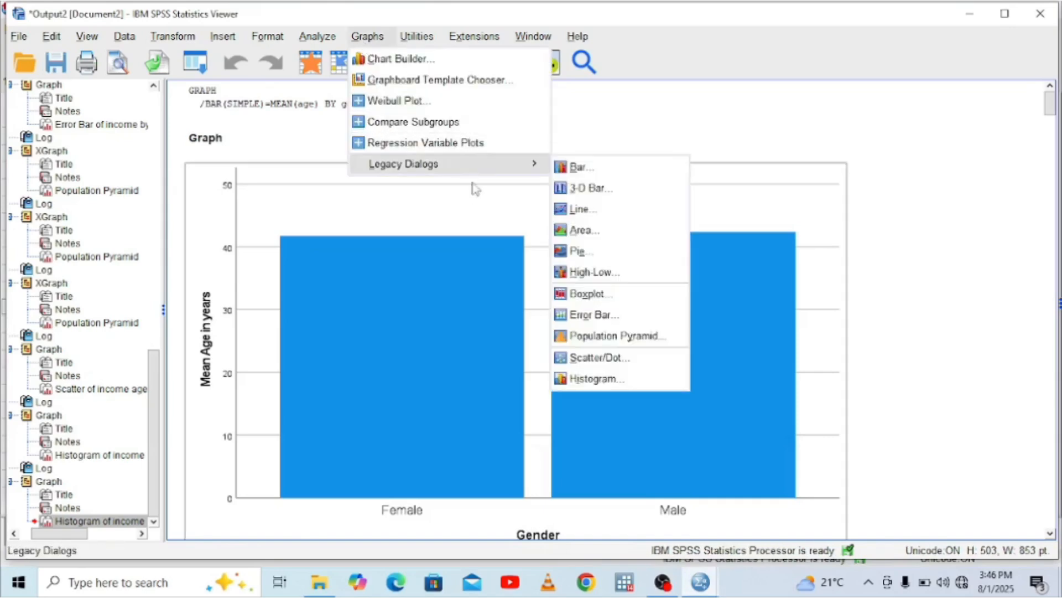
click(607, 171)
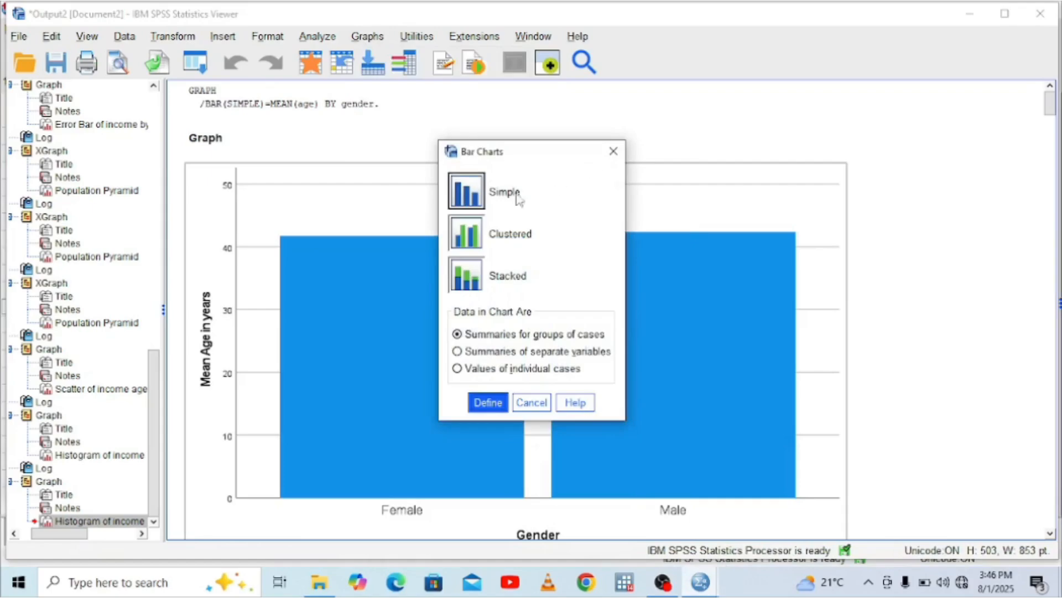
click(487, 402)
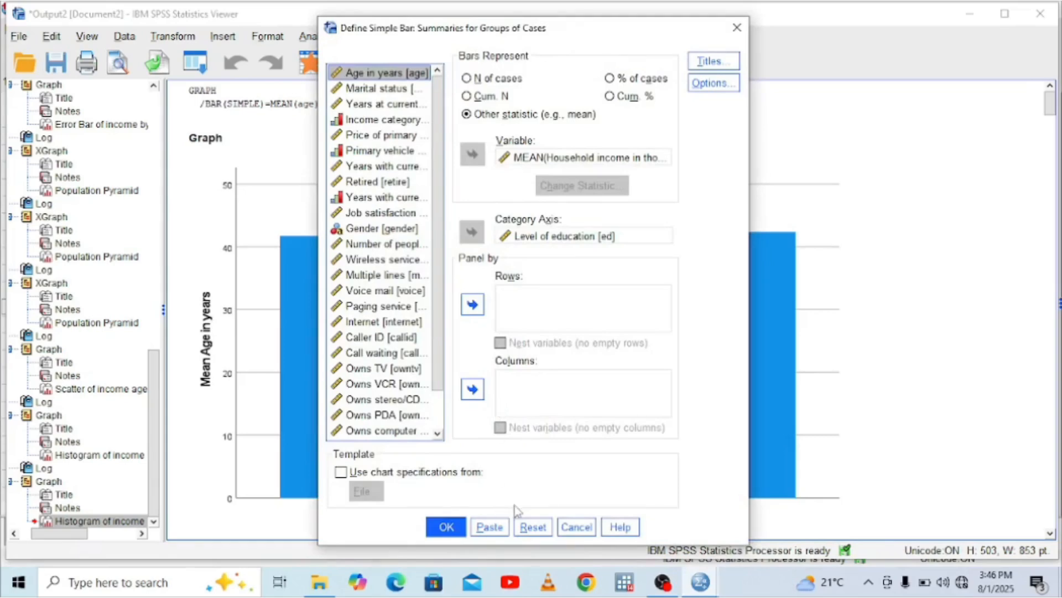
click(494, 527)
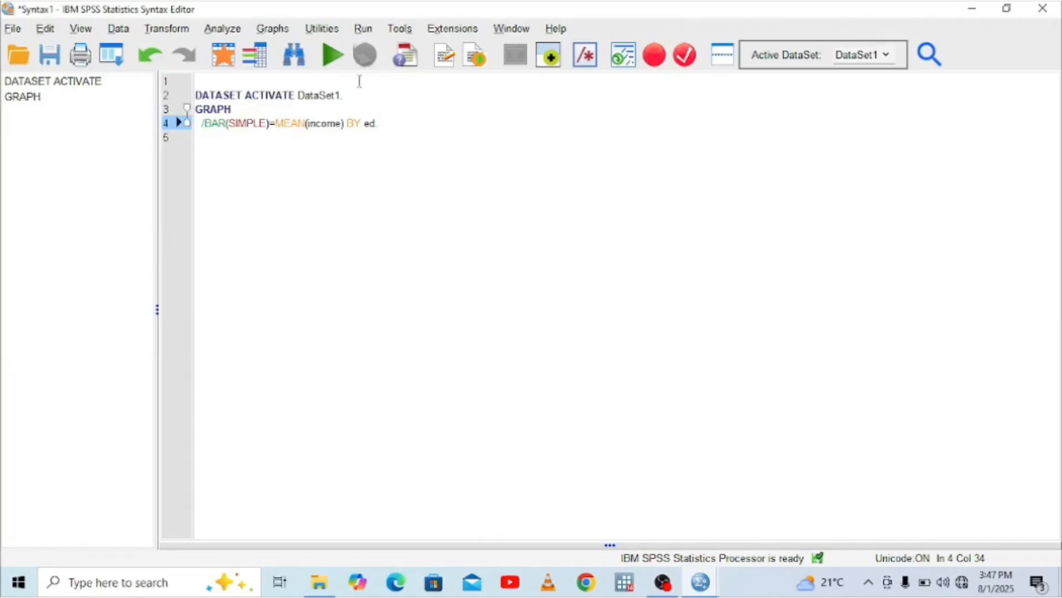
click(321, 56)
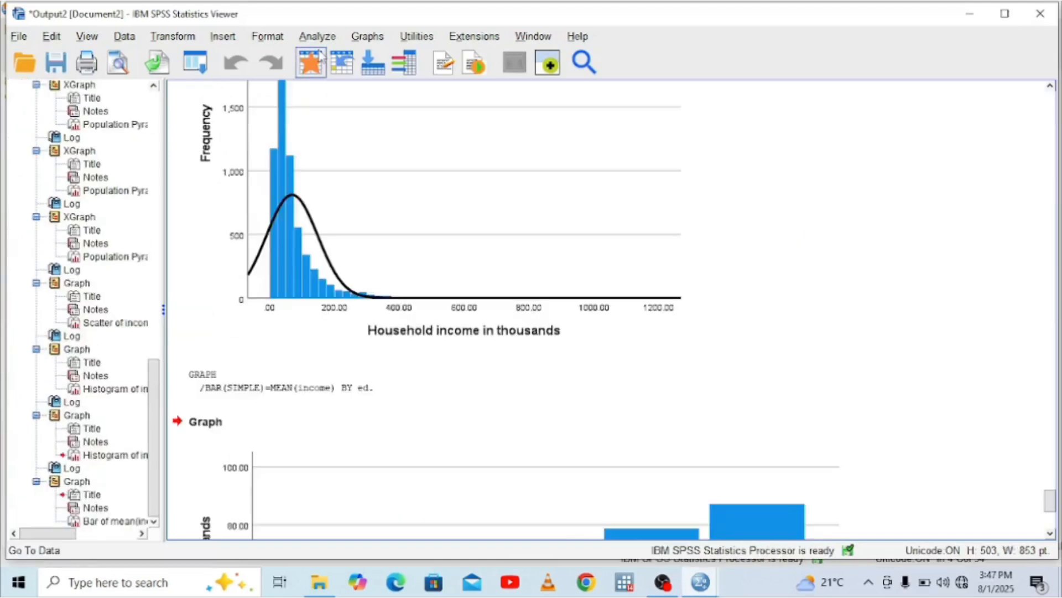